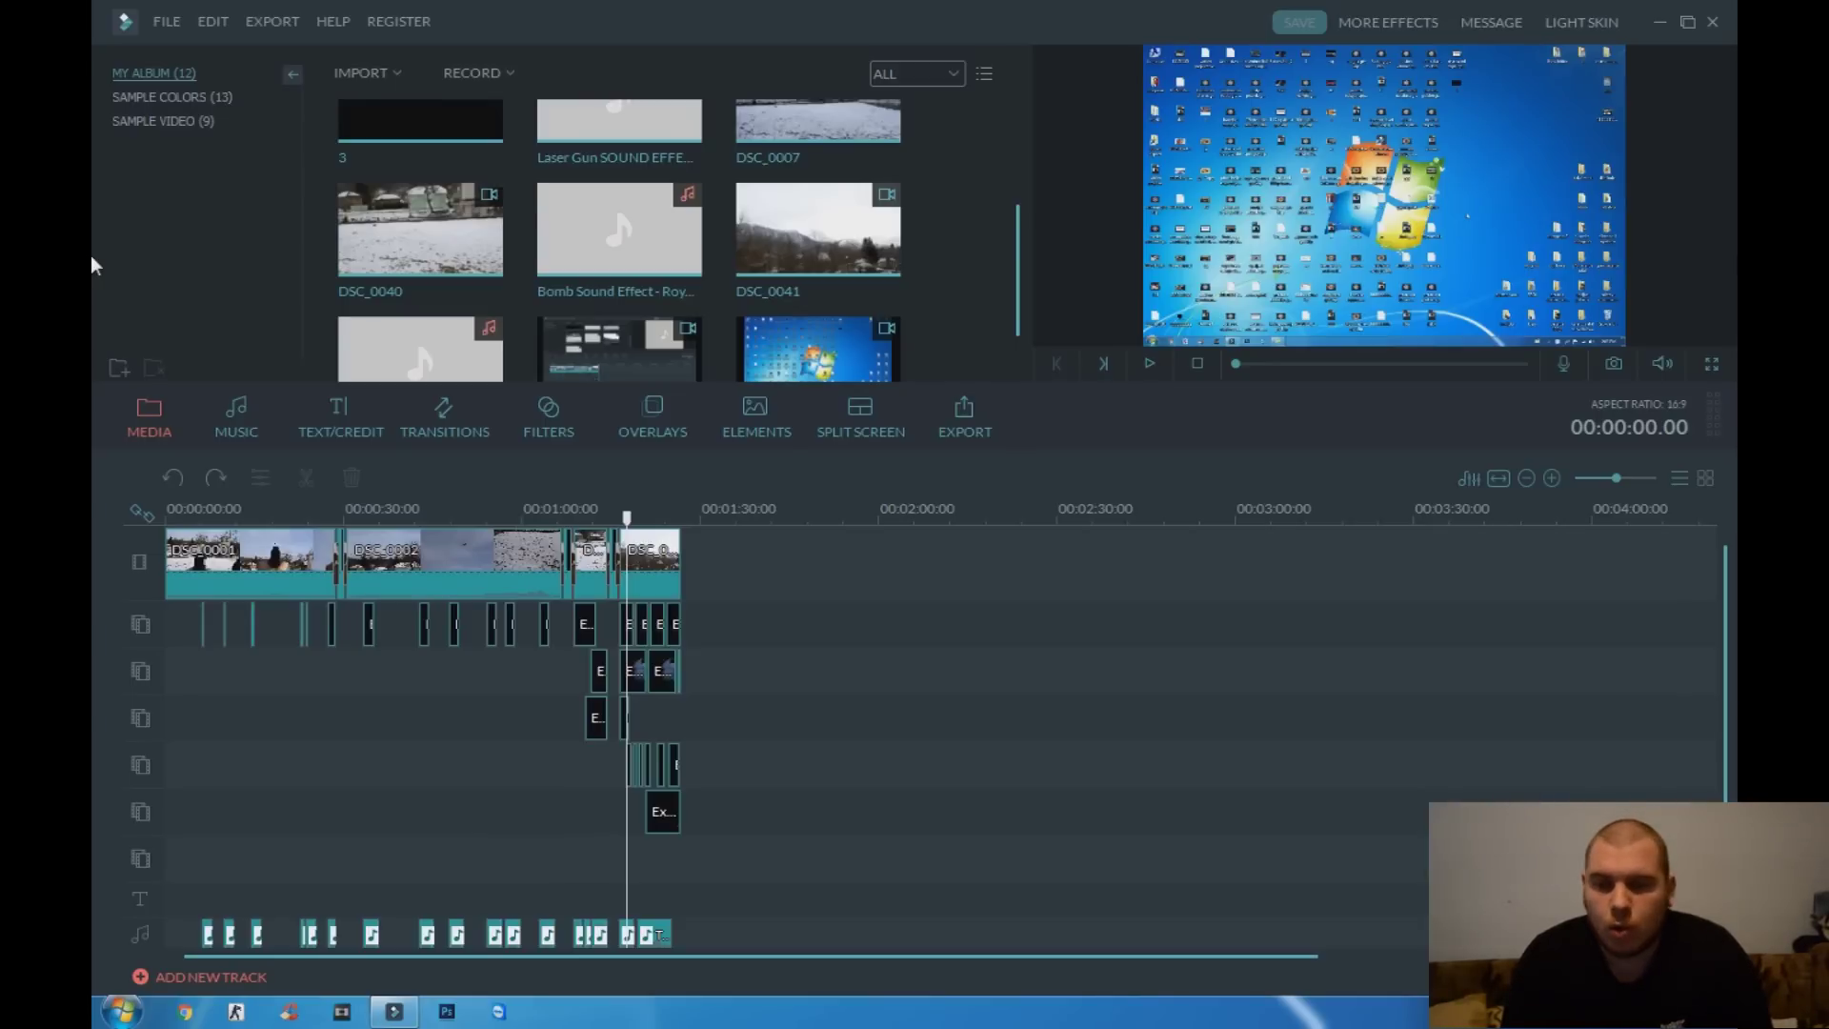
Remove the last clip, the recording of the Windows desktop, from the media library
key(Delete)
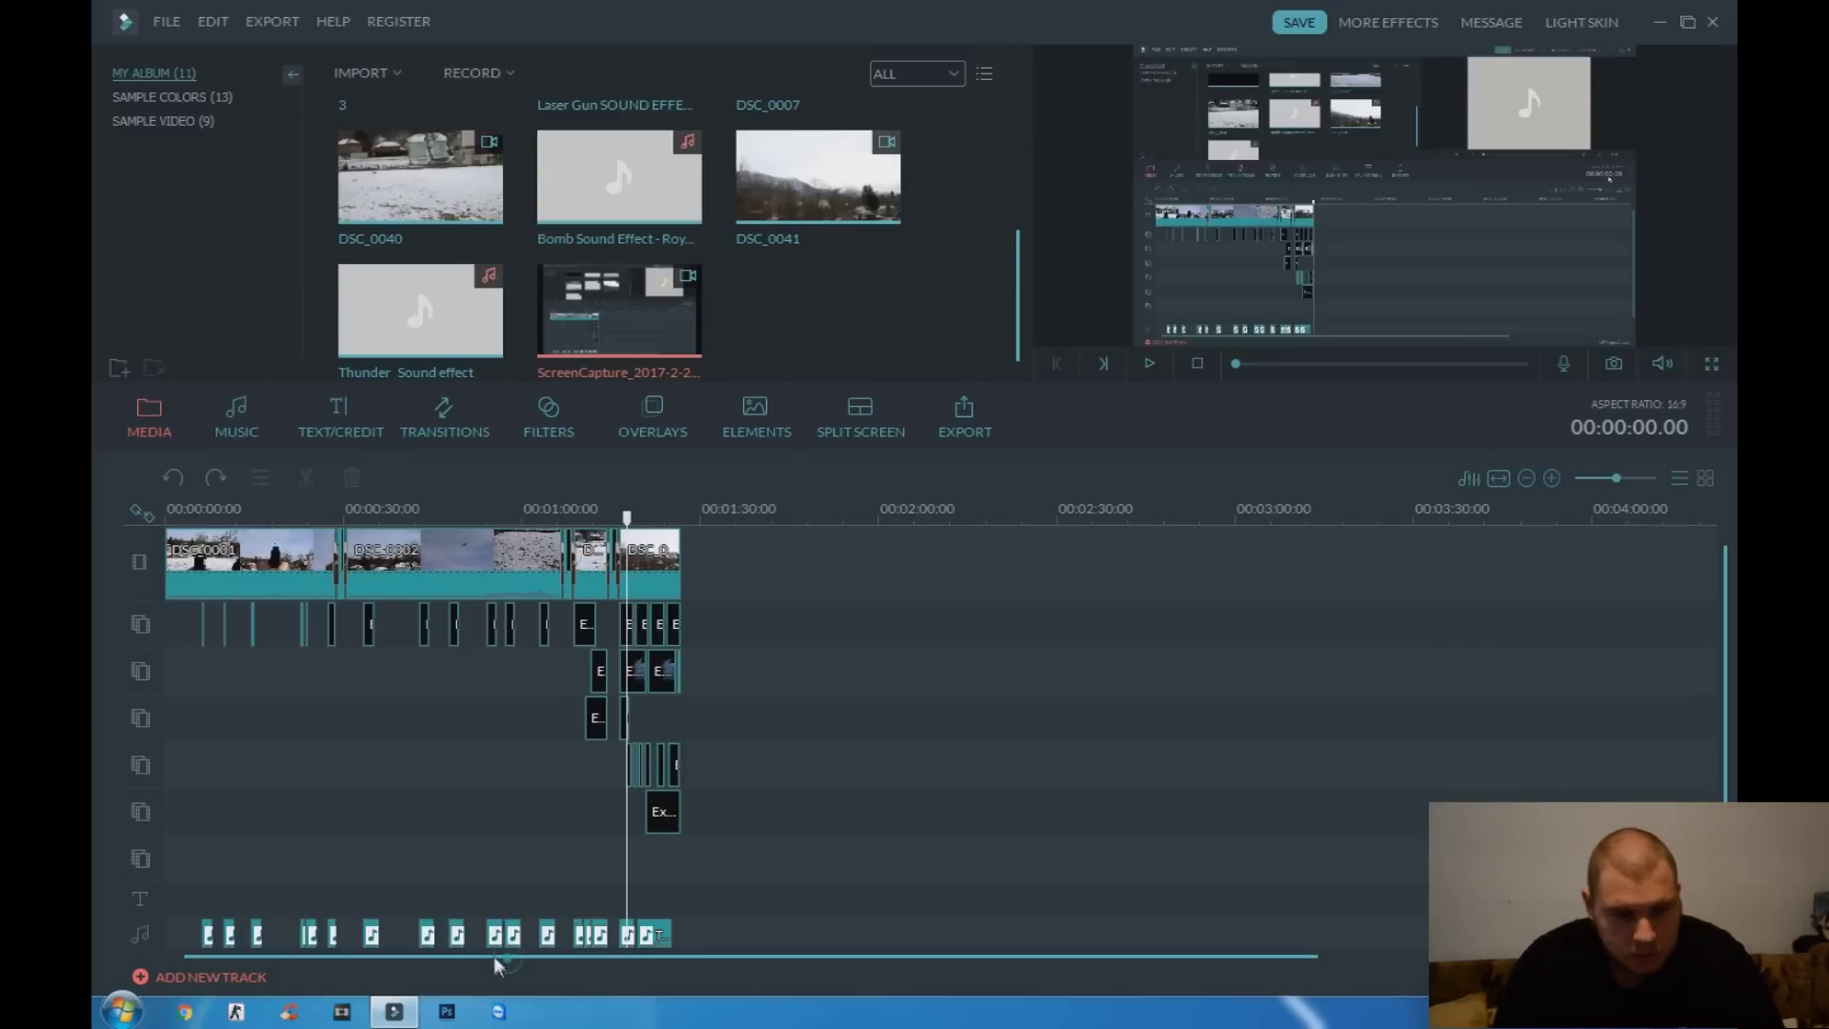
Play the project from the start of the timeline to view the opening gun shot footage
scroll(197, 514, up, 2)
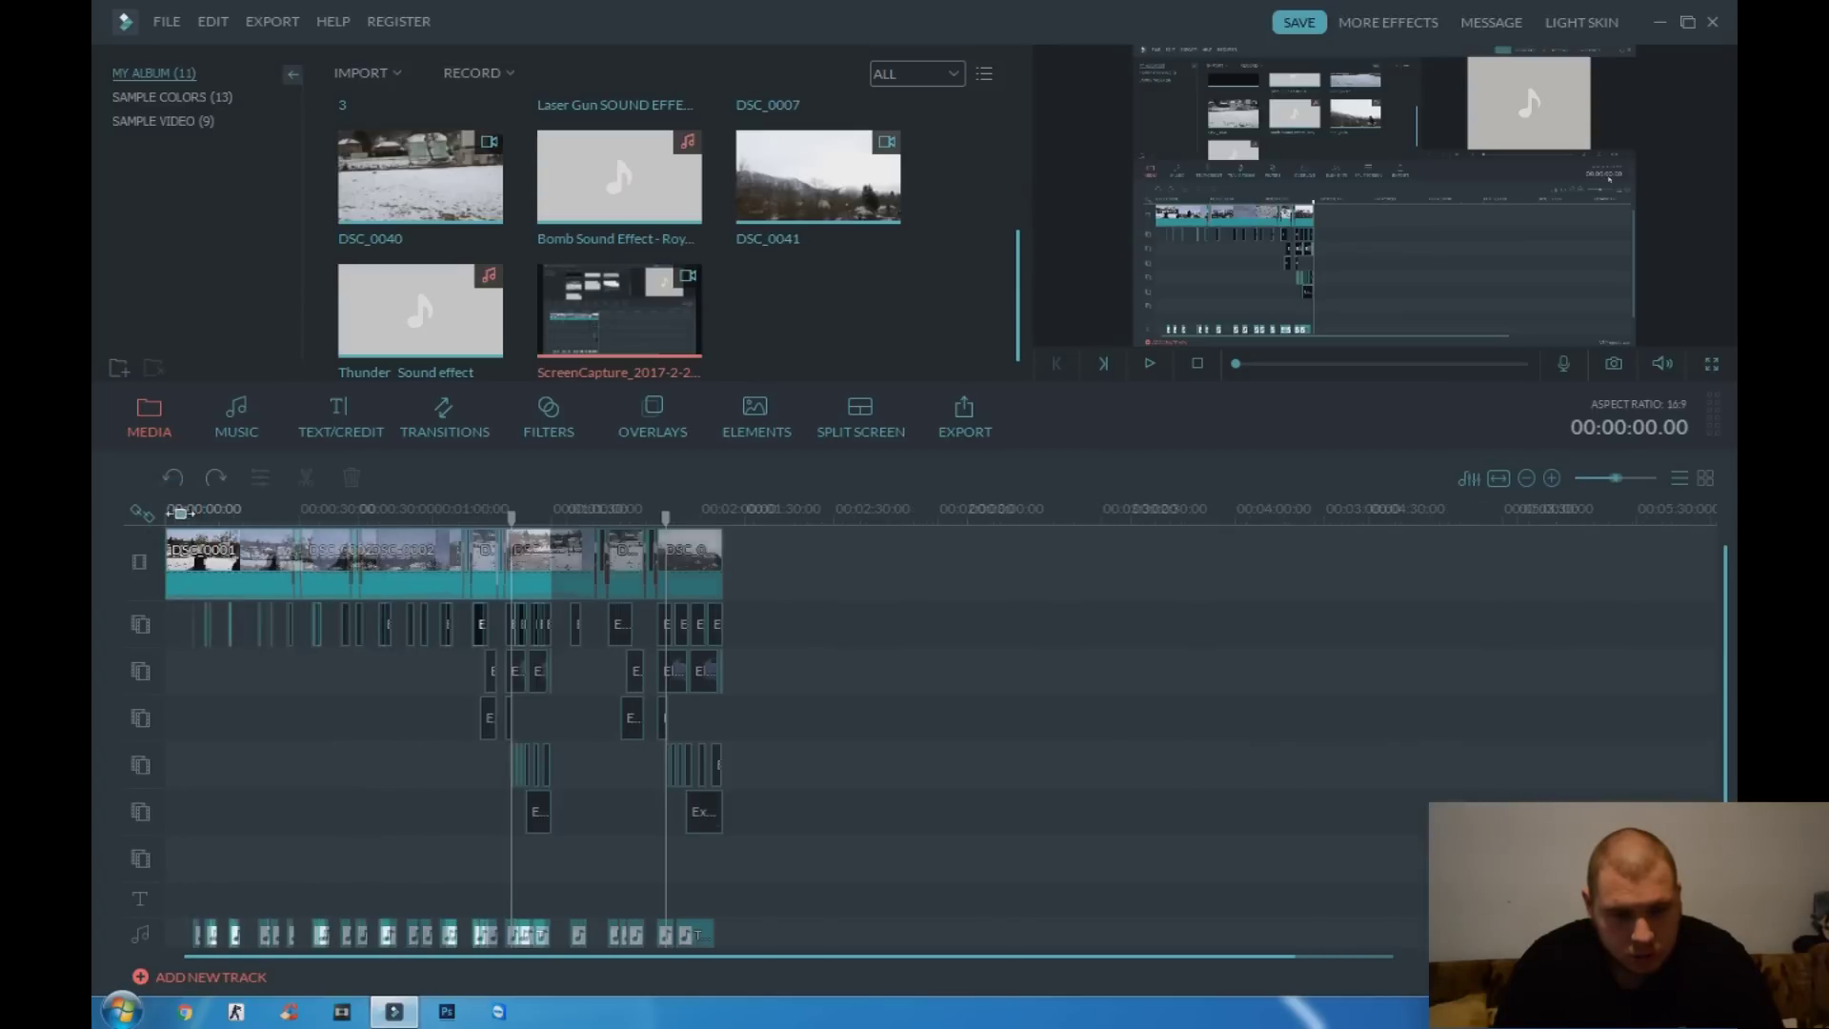
scroll(197, 513, down, 2)
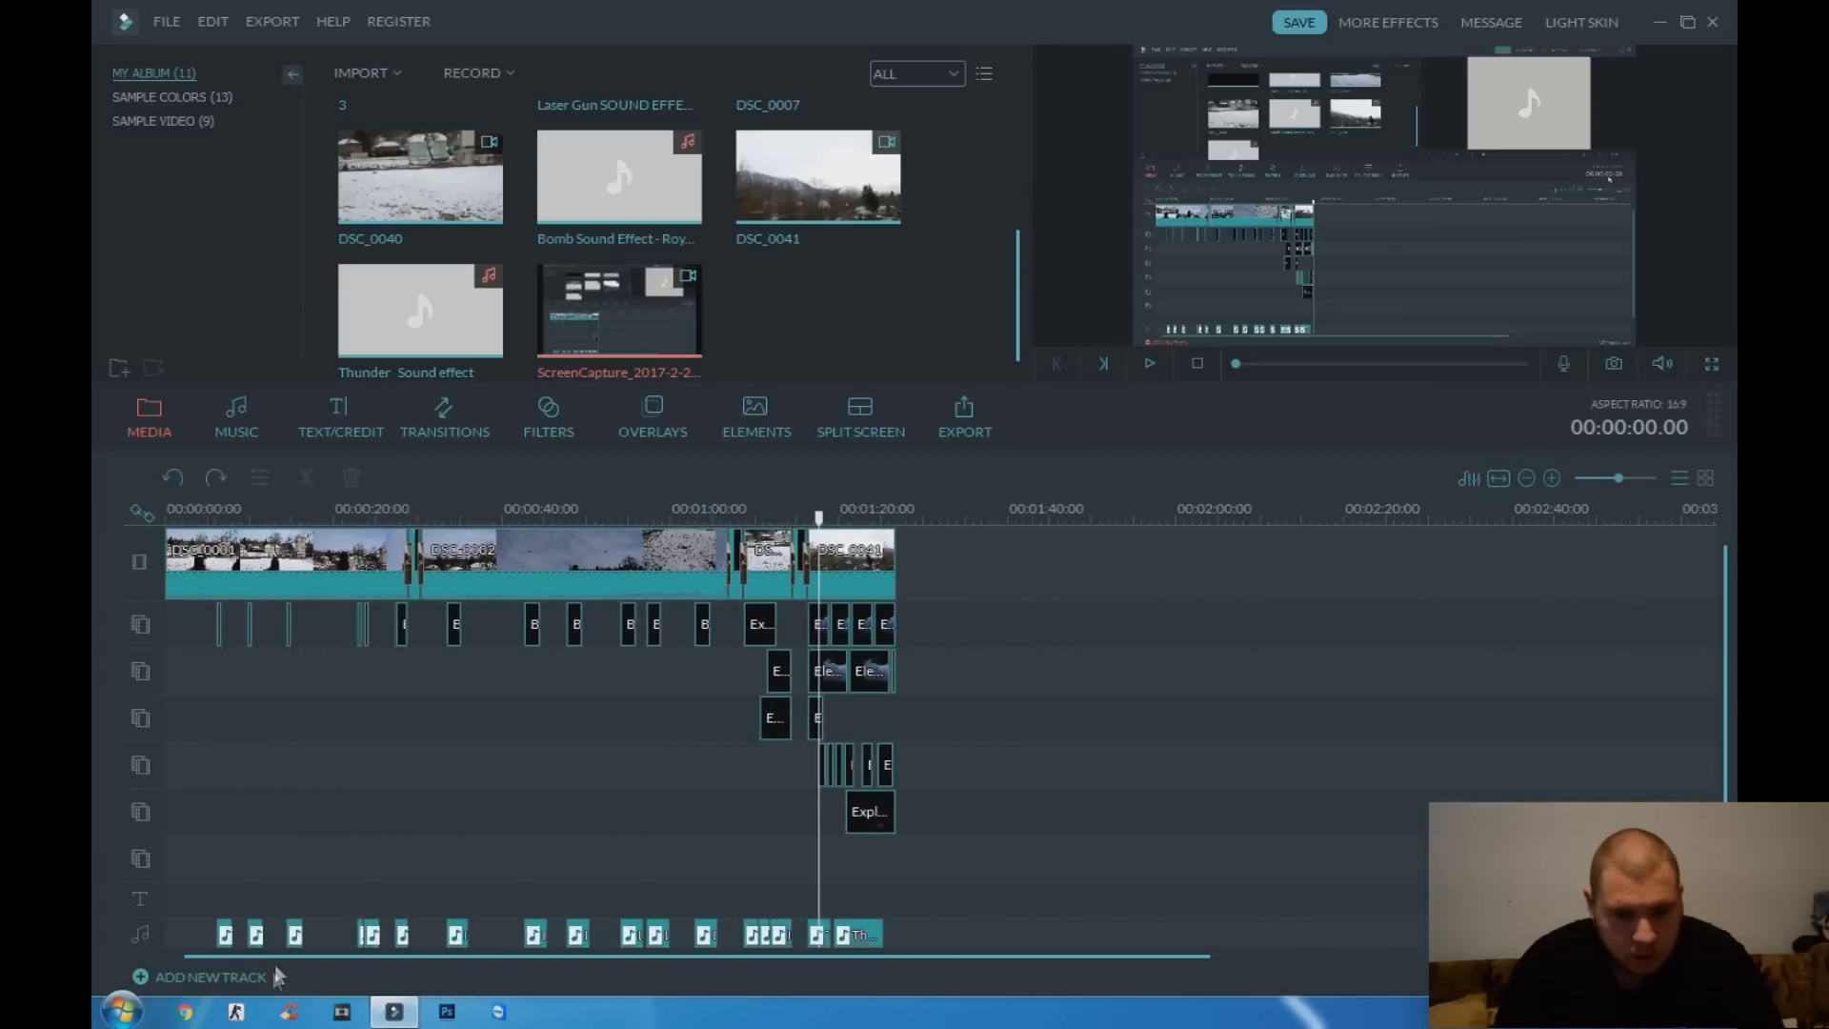
click(191, 957)
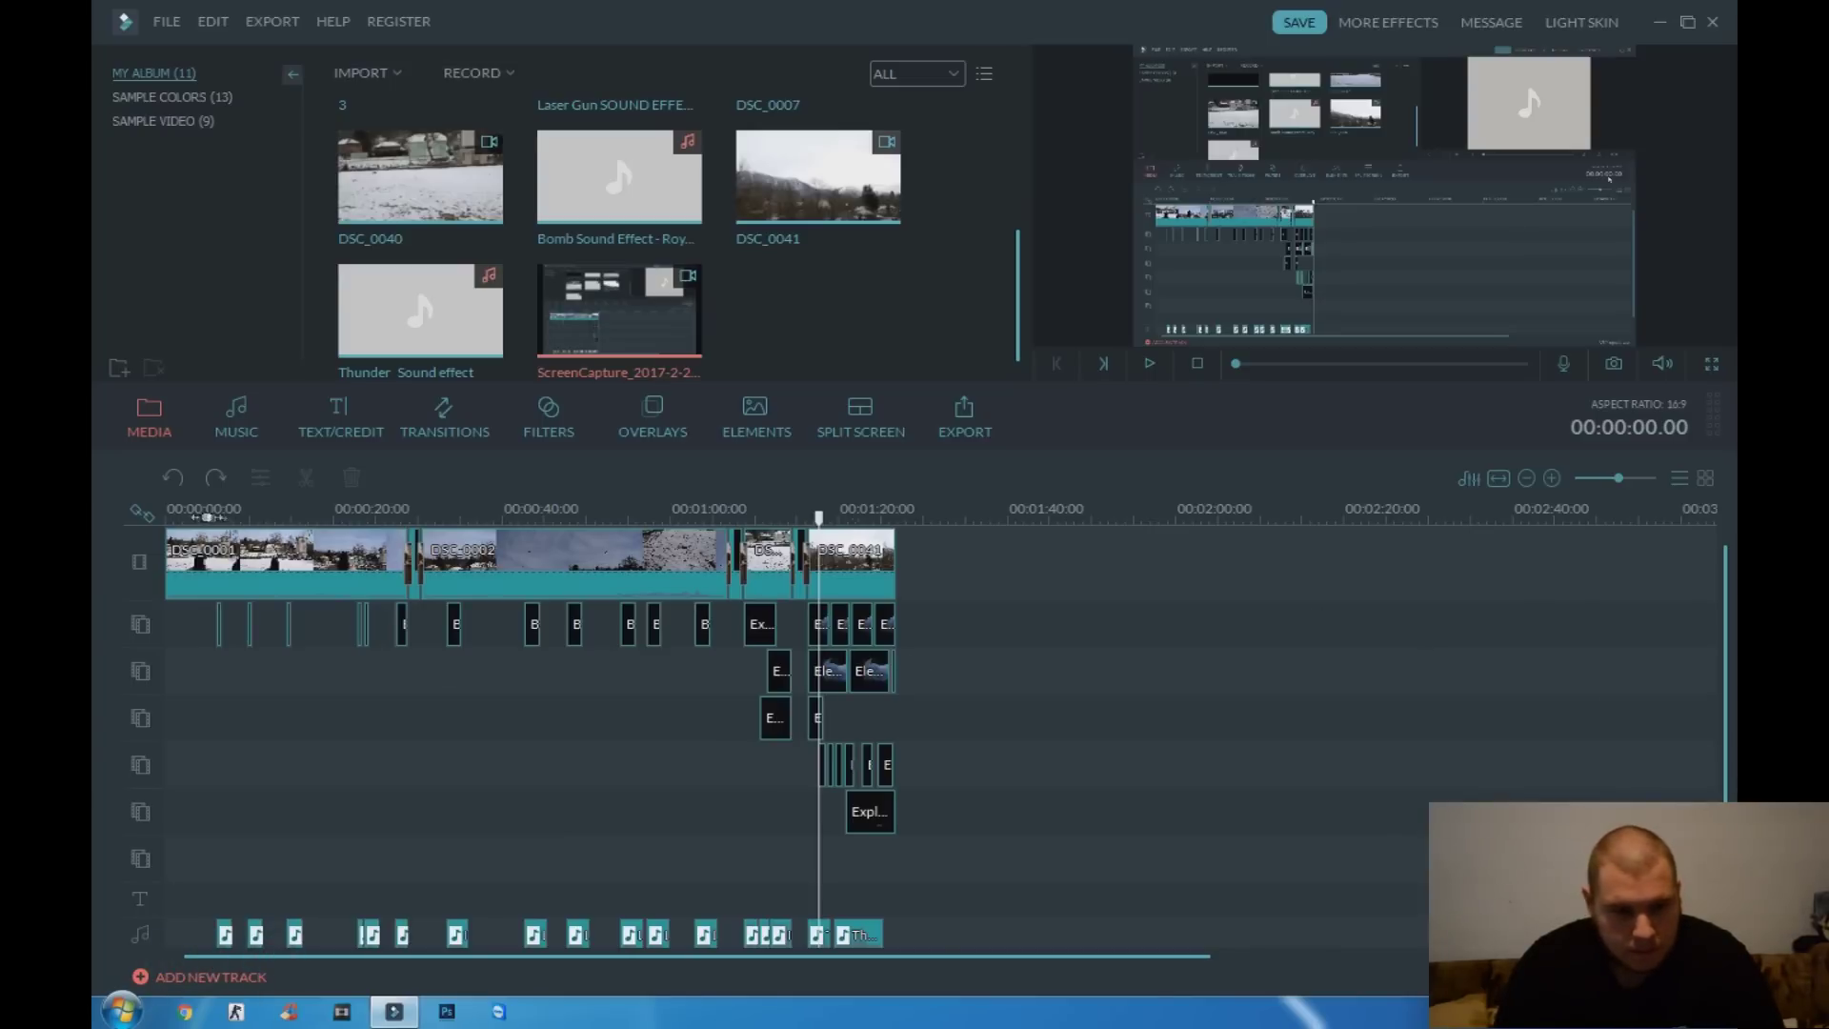
scroll(193, 512, up, 1)
scroll(191, 511, down, 3)
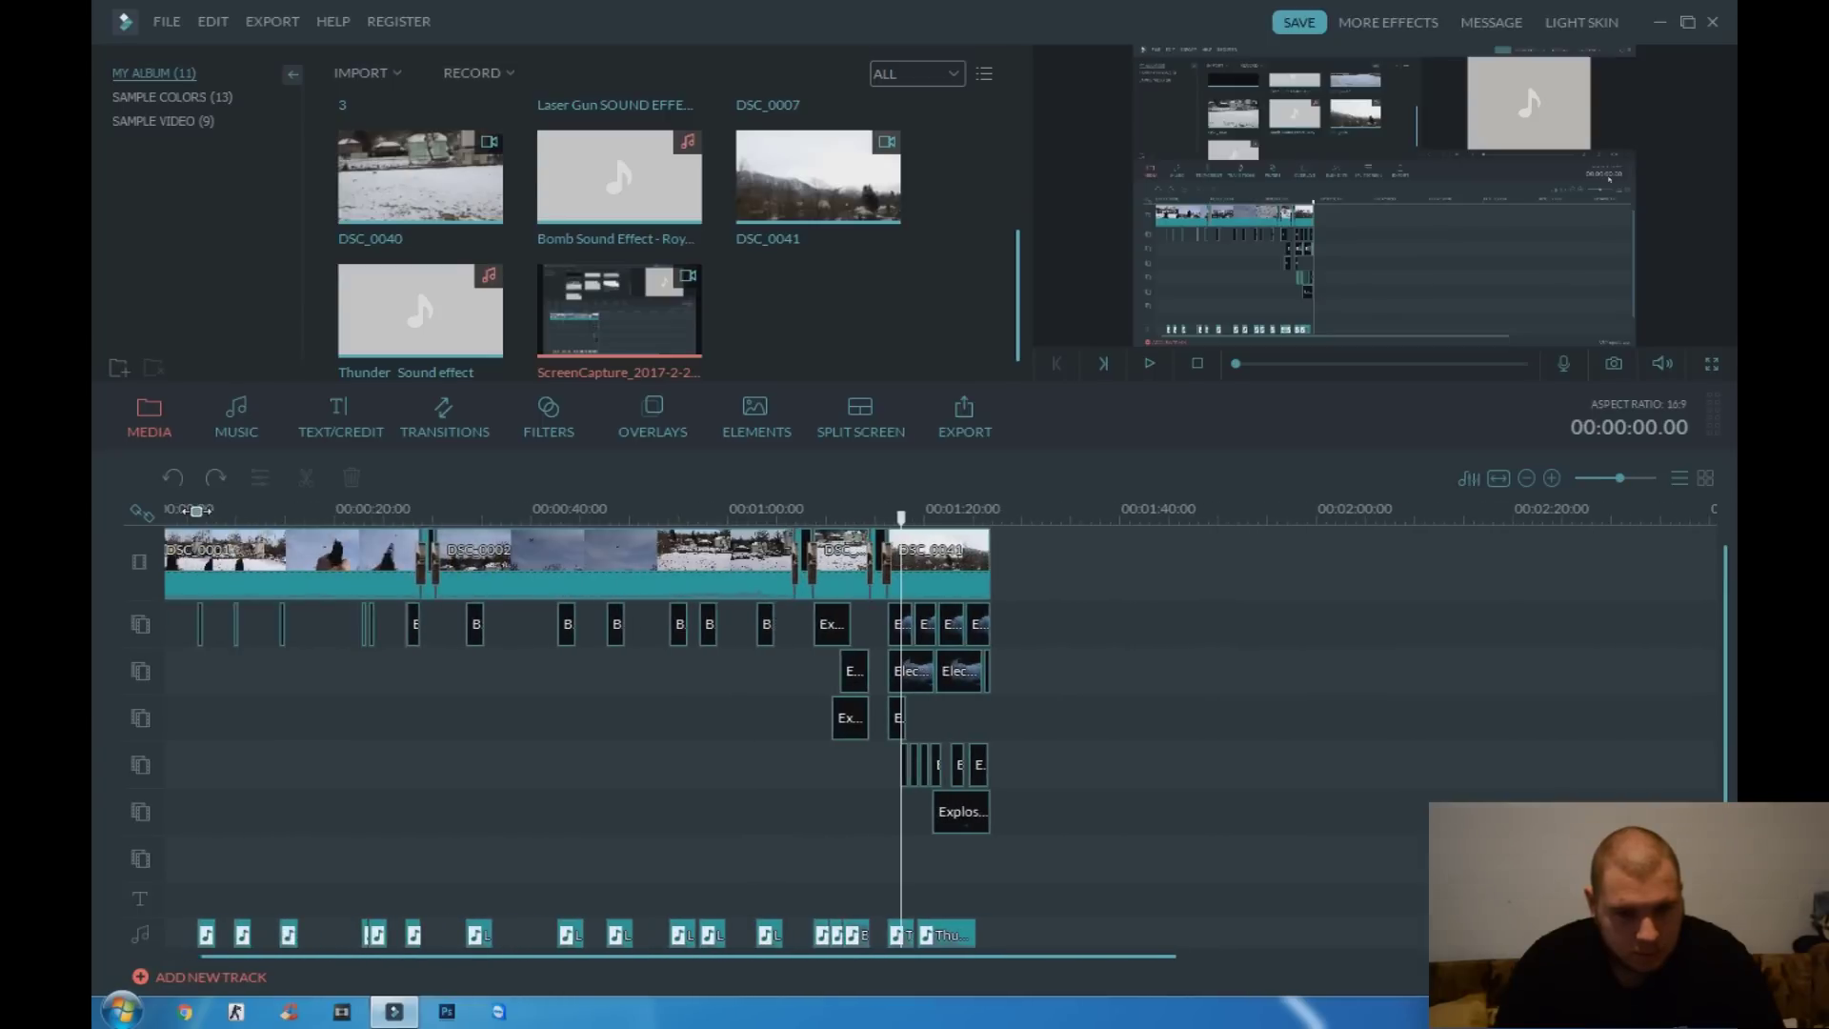
click(174, 510)
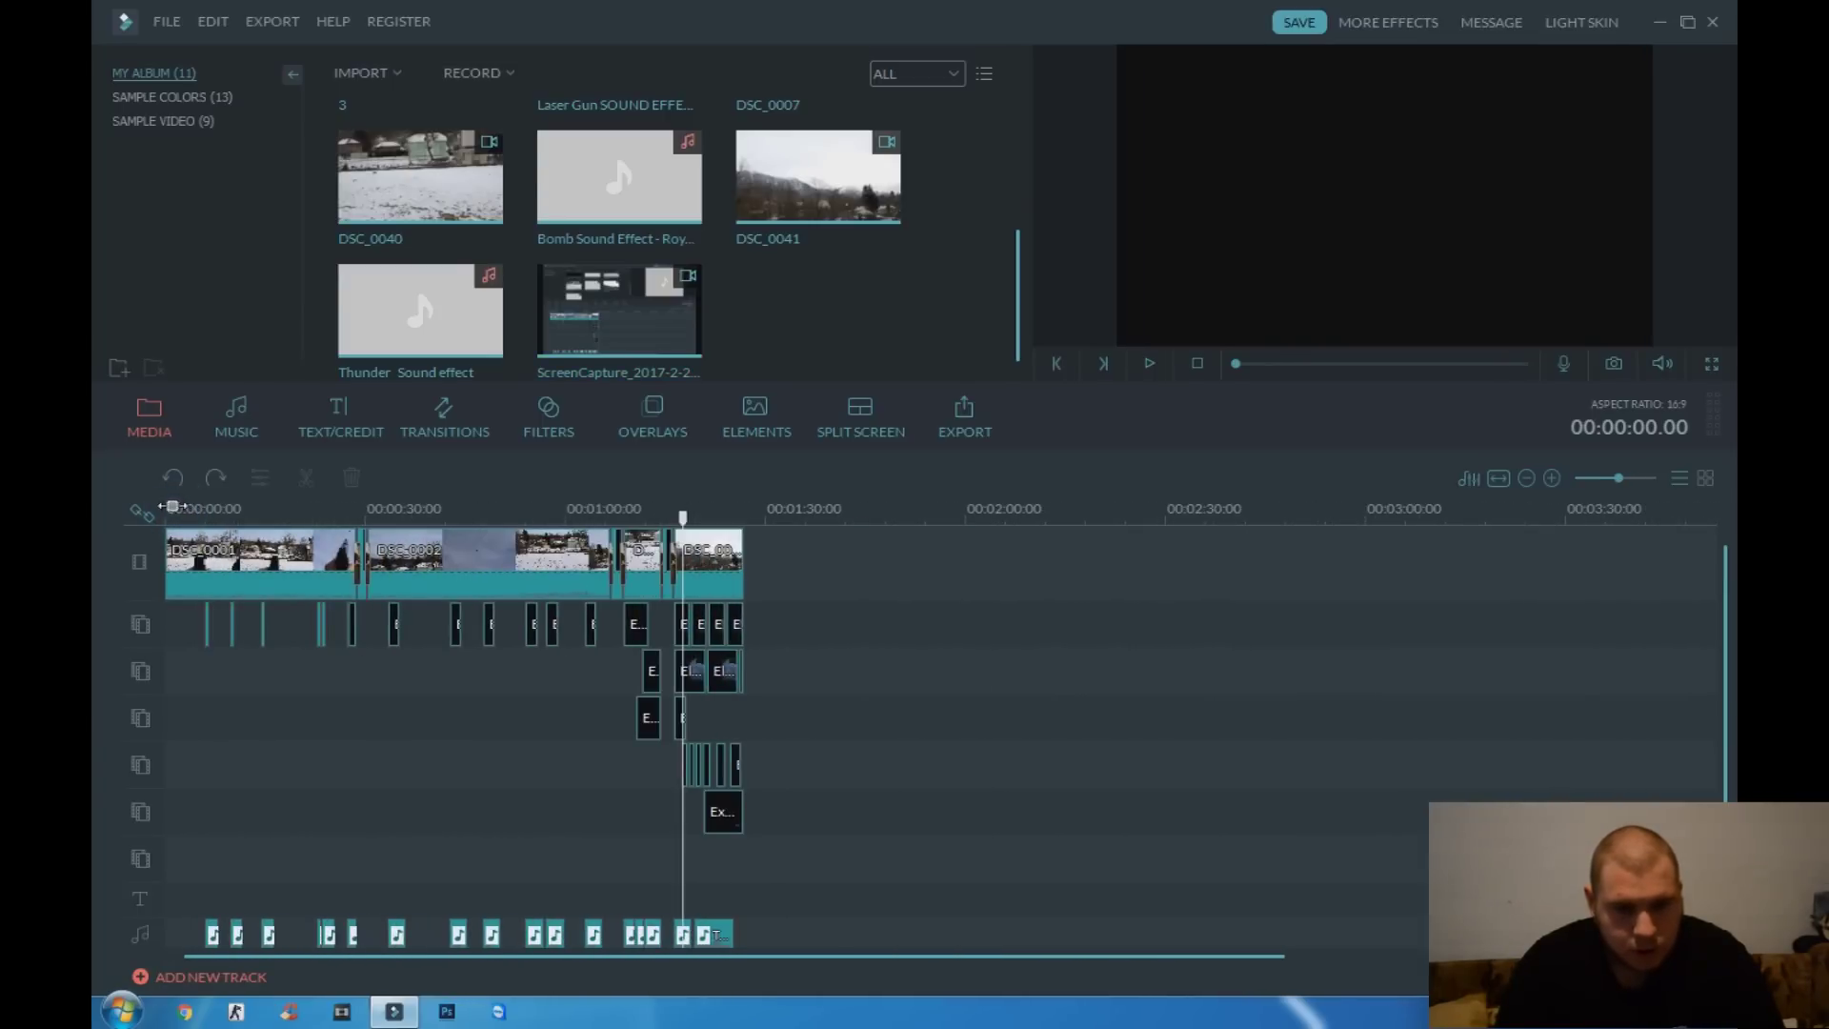
click(1148, 364)
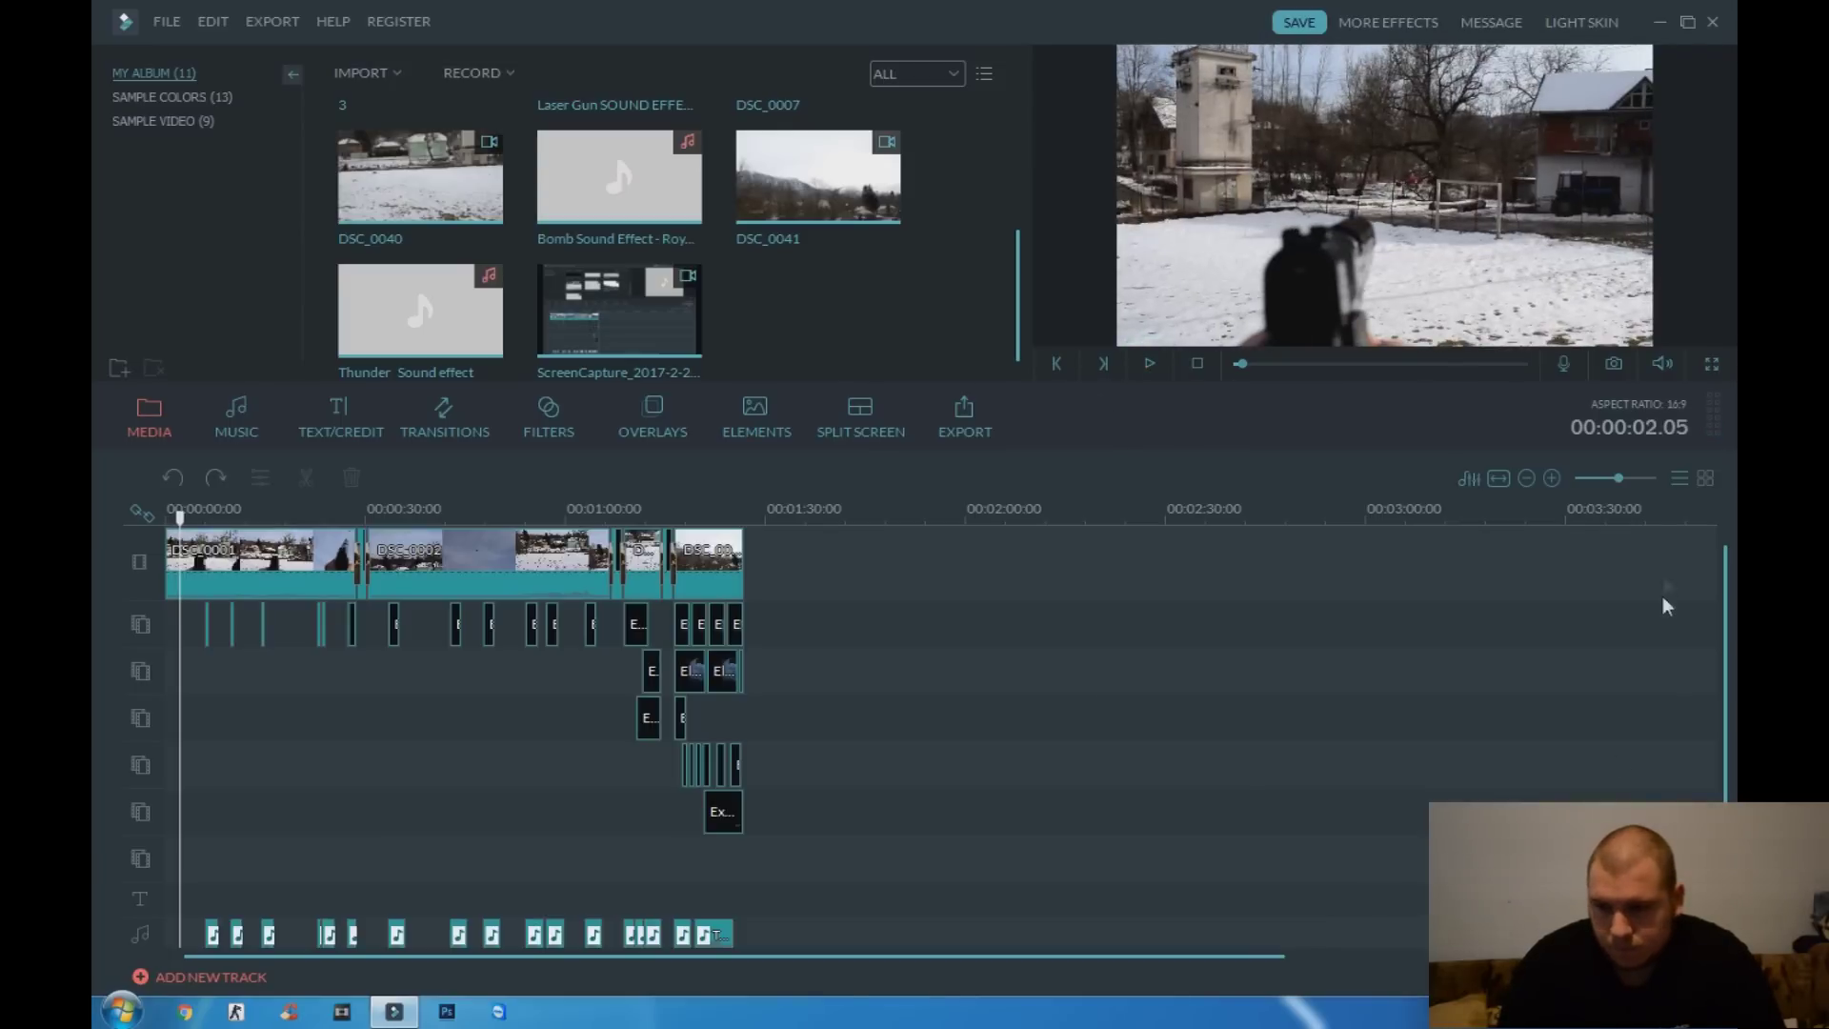
click(1627, 480)
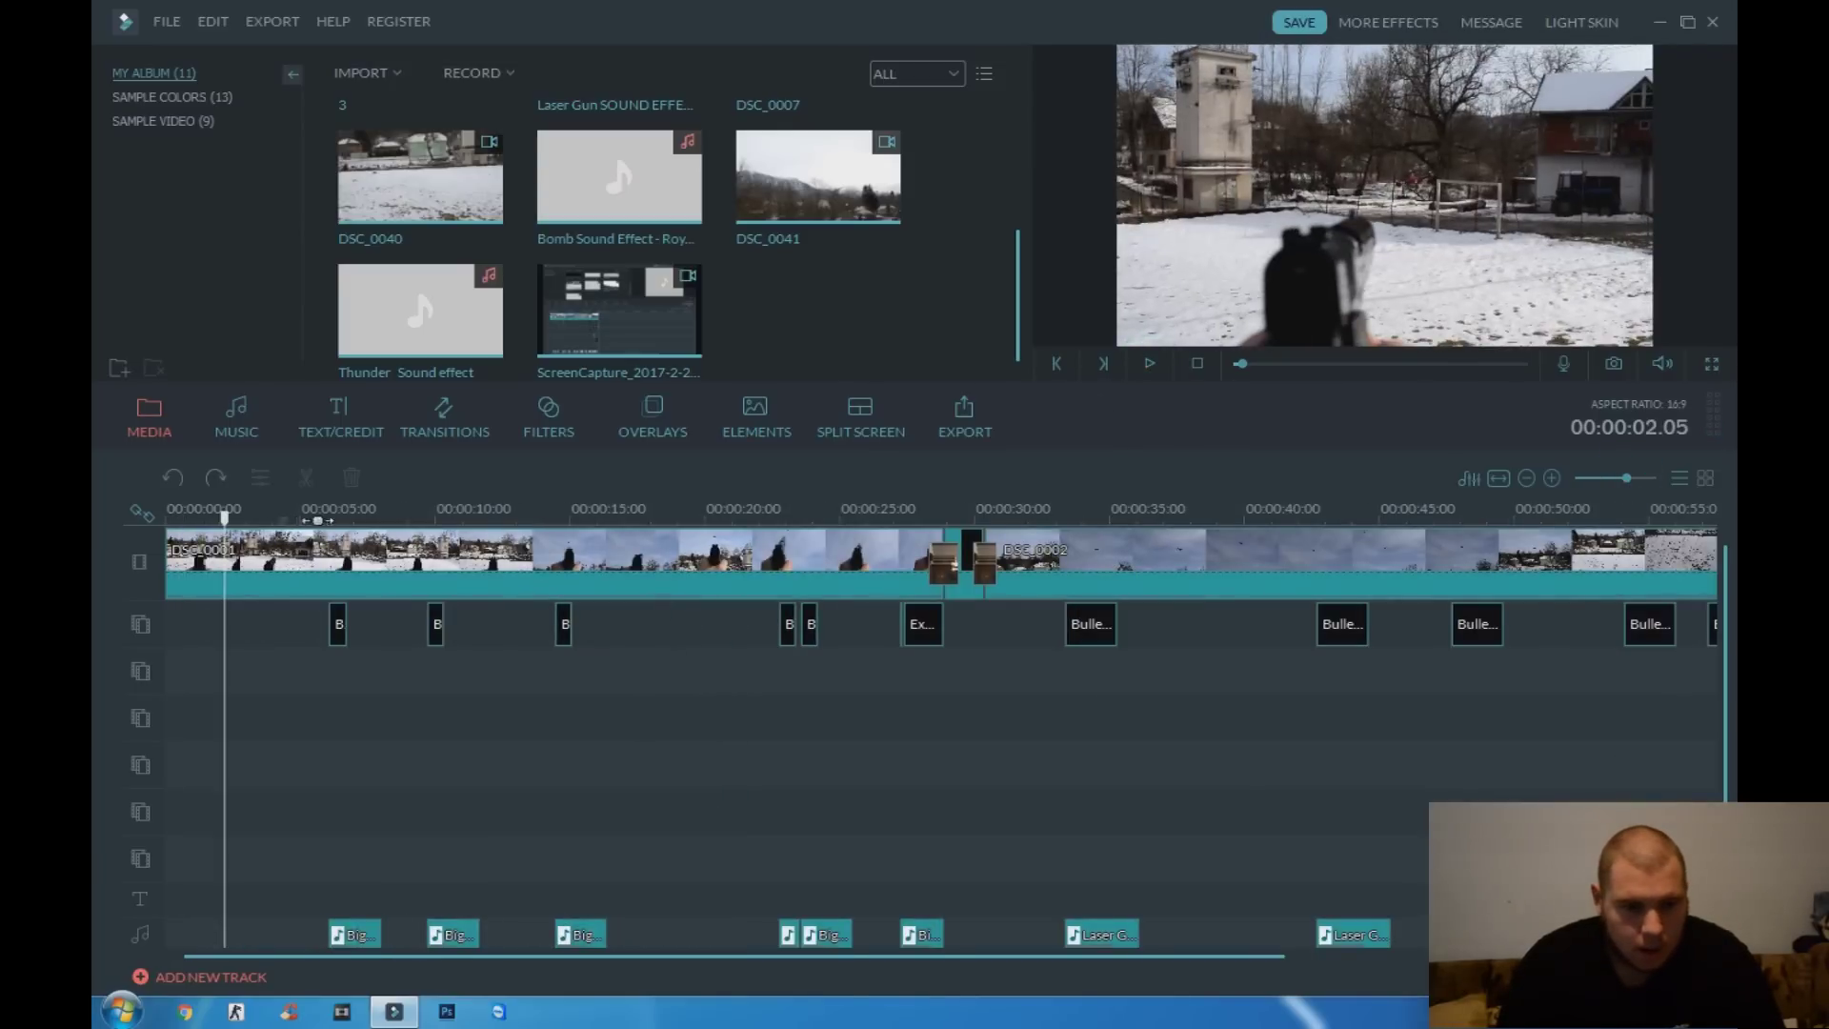
Play the first clip in short stretches through the first overlay effect at about 6 seconds
click(1151, 363)
click(1151, 364)
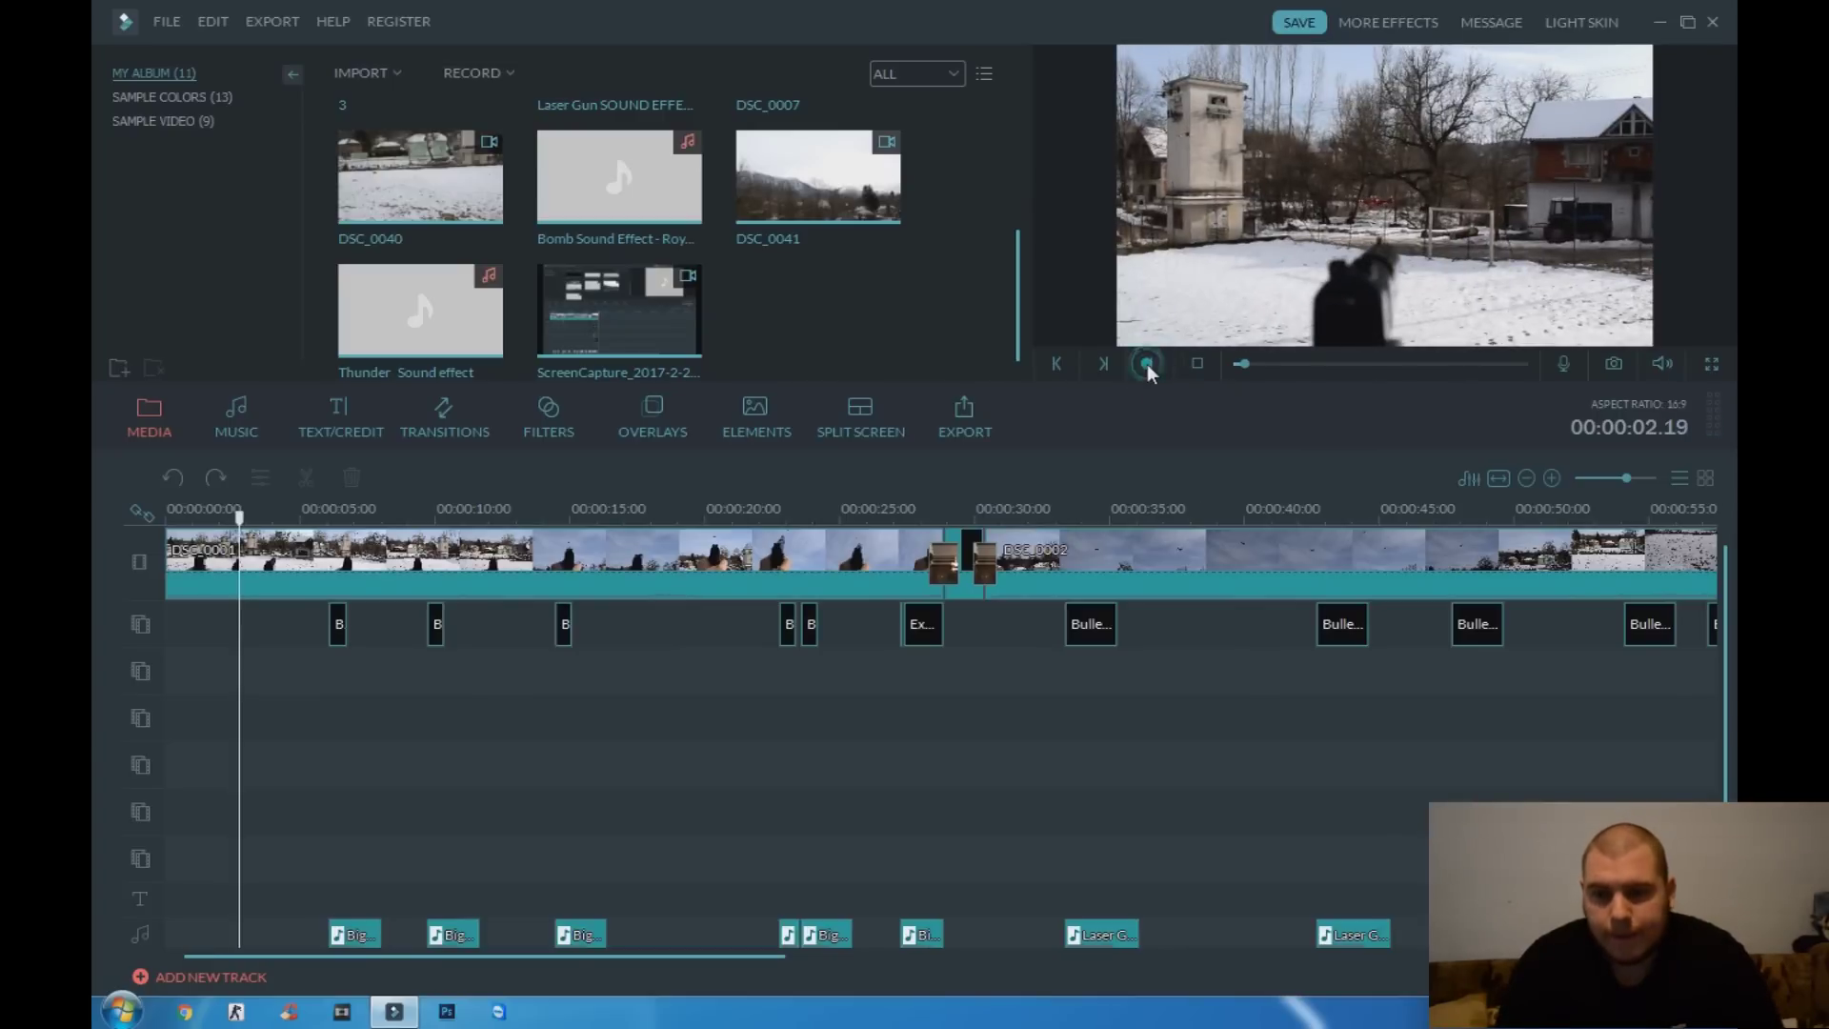
click(1150, 366)
click(1150, 366)
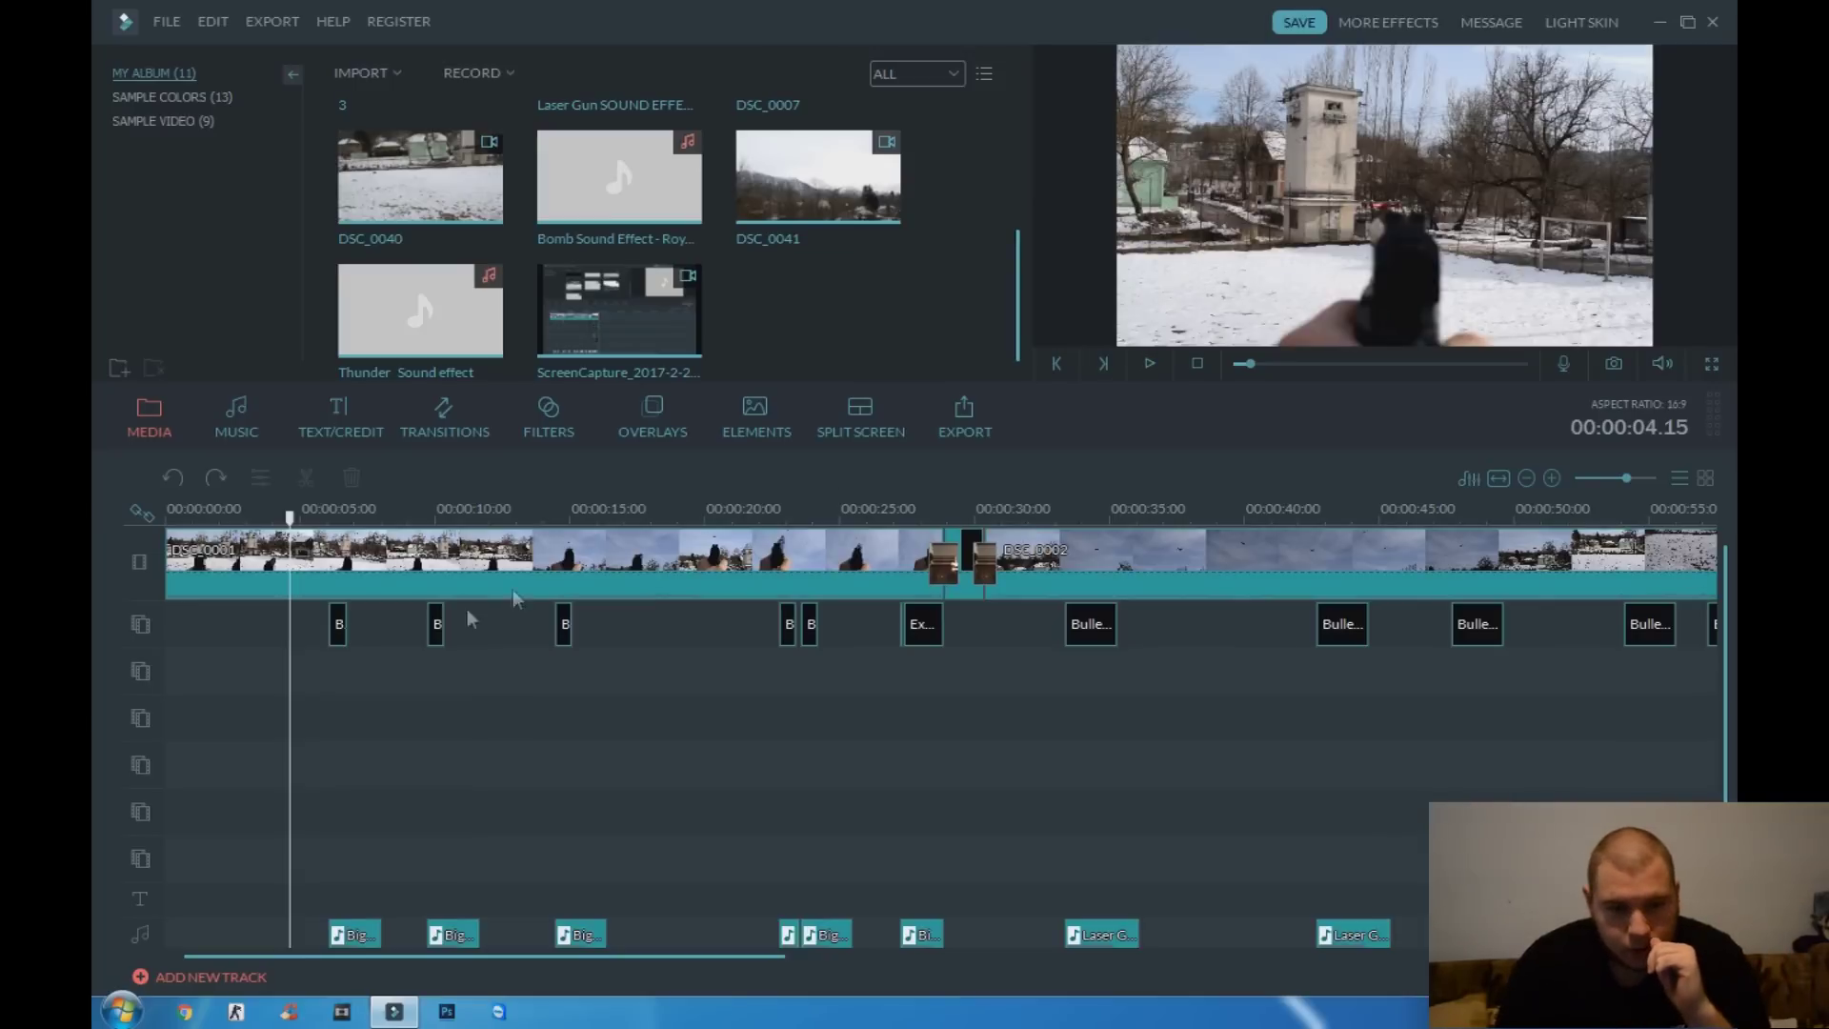
click(1150, 366)
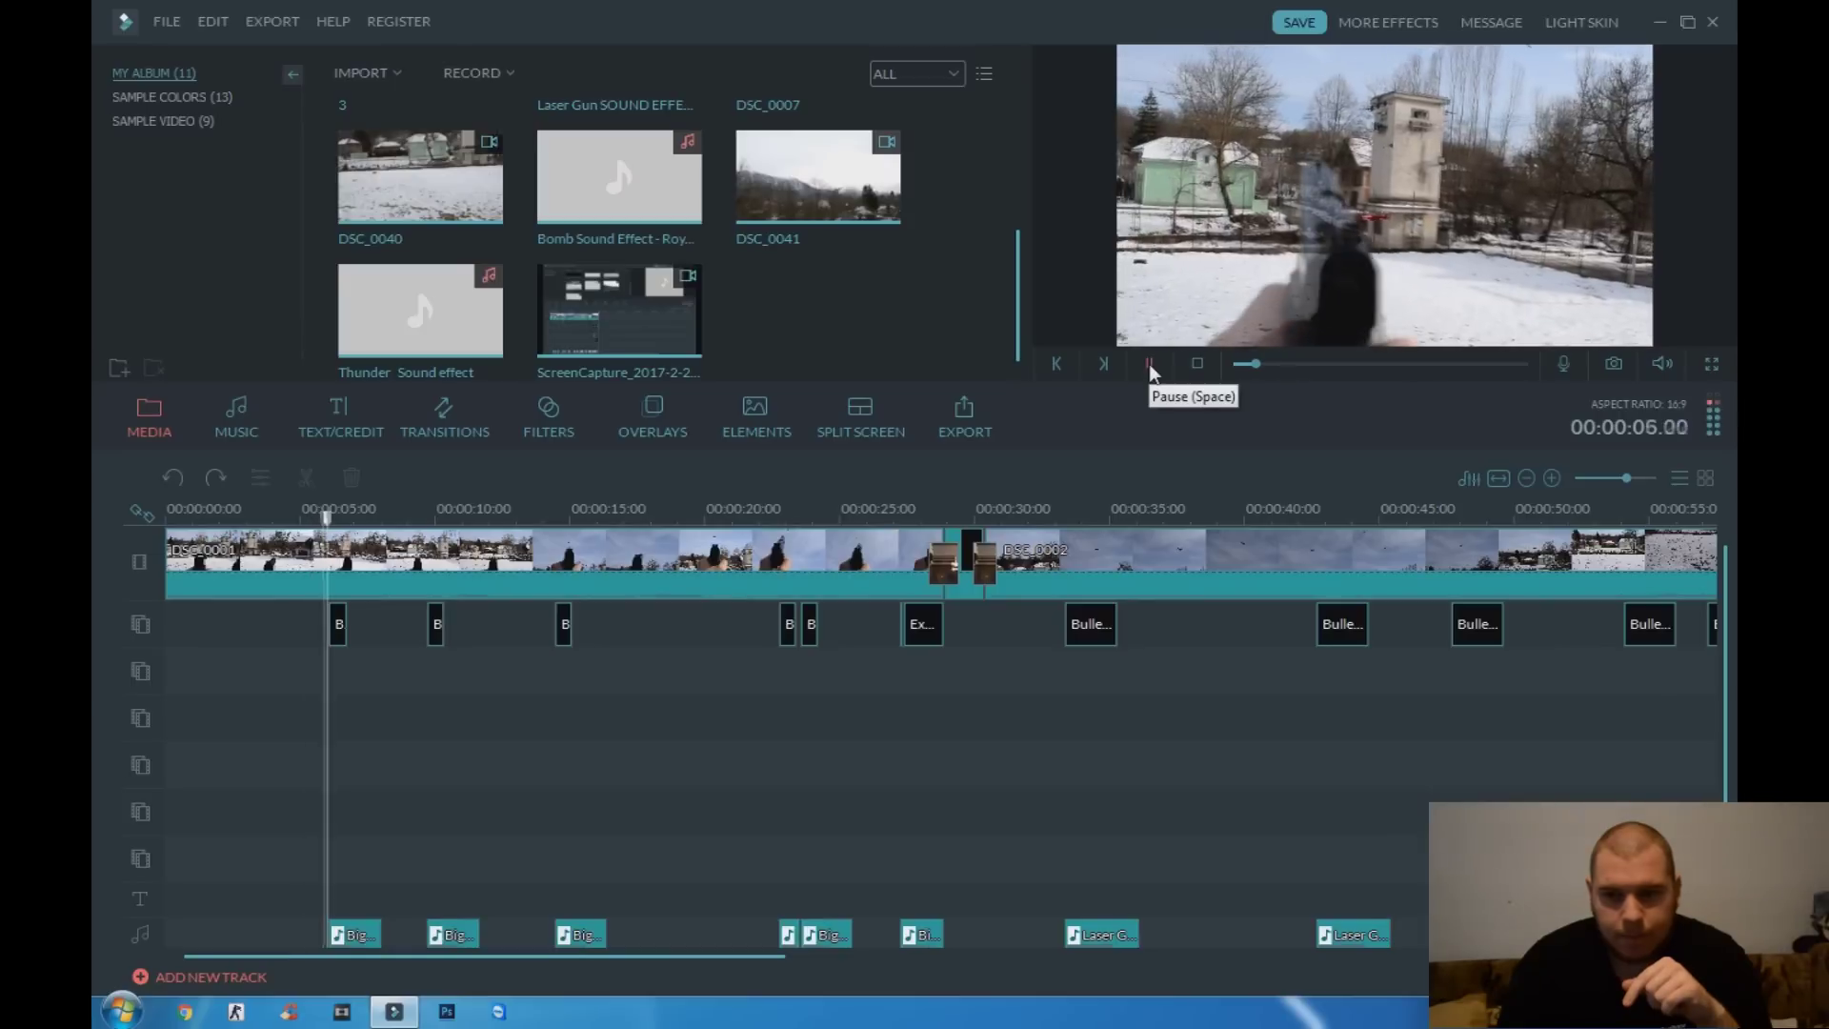
click(1149, 366)
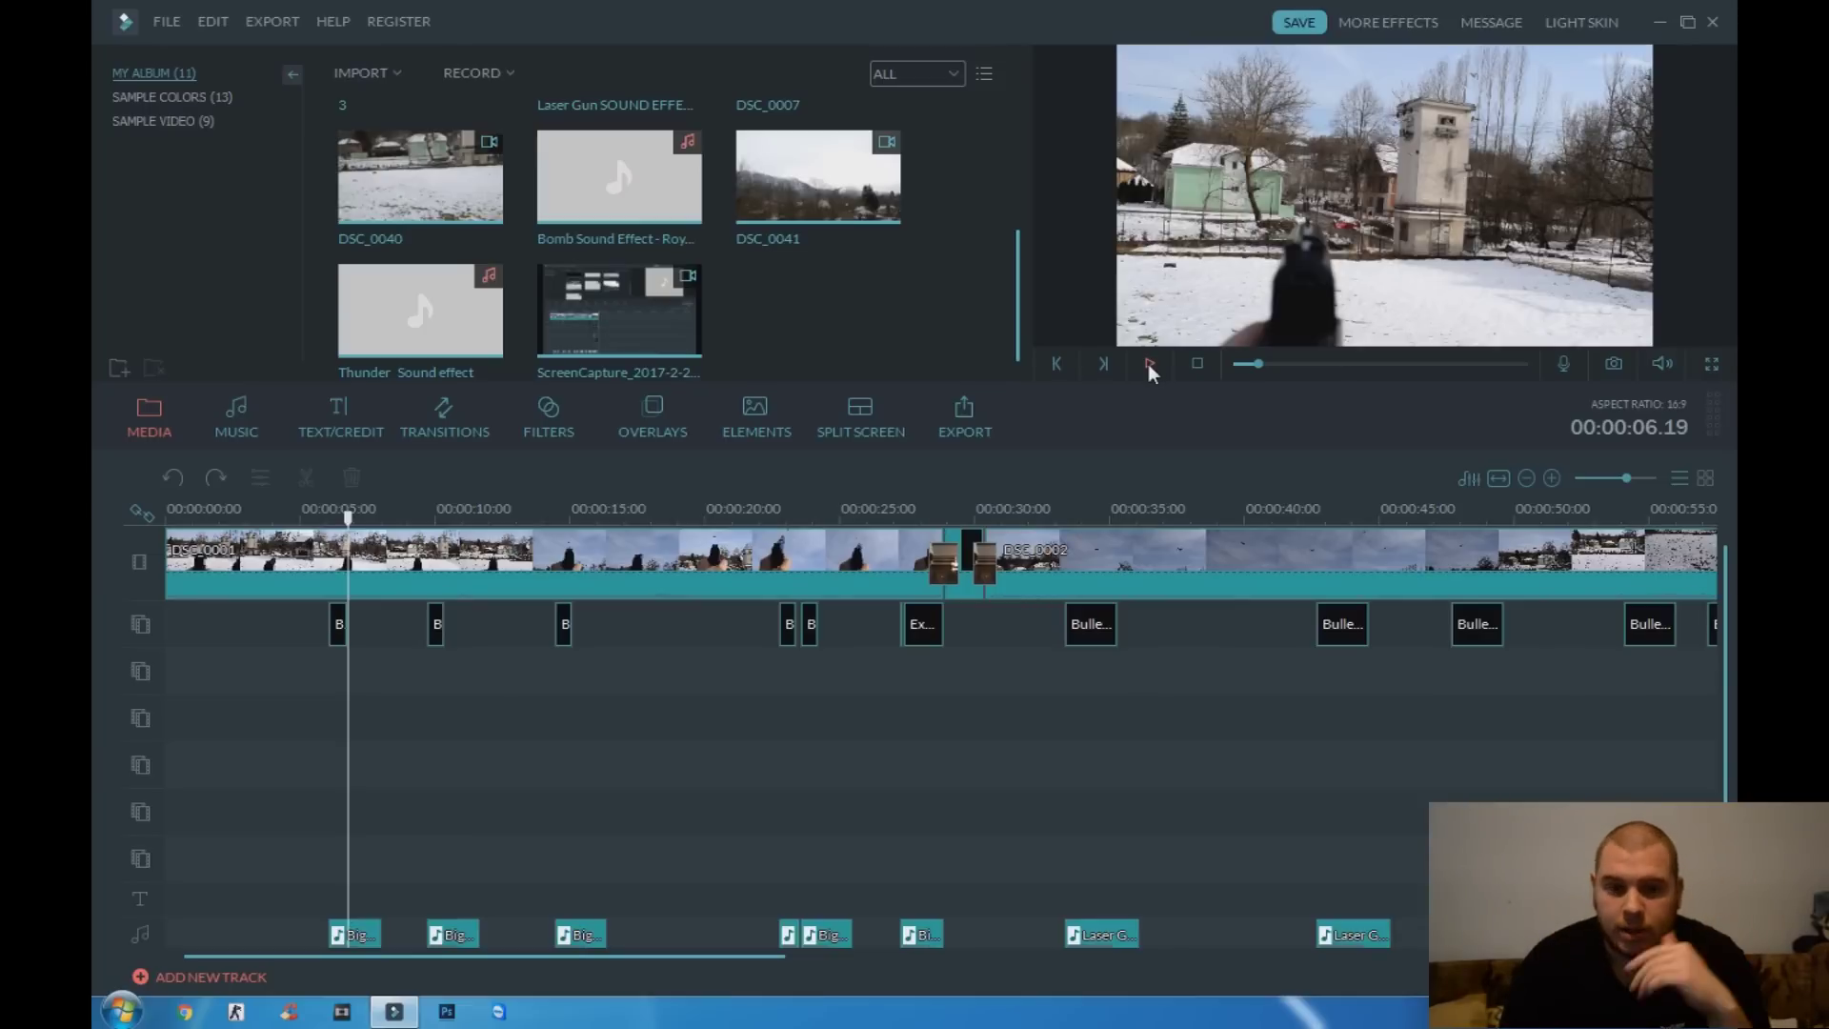
Delete the first overlay effect clip at about 6 seconds and the matching sound effect on the audio track
click(335, 623)
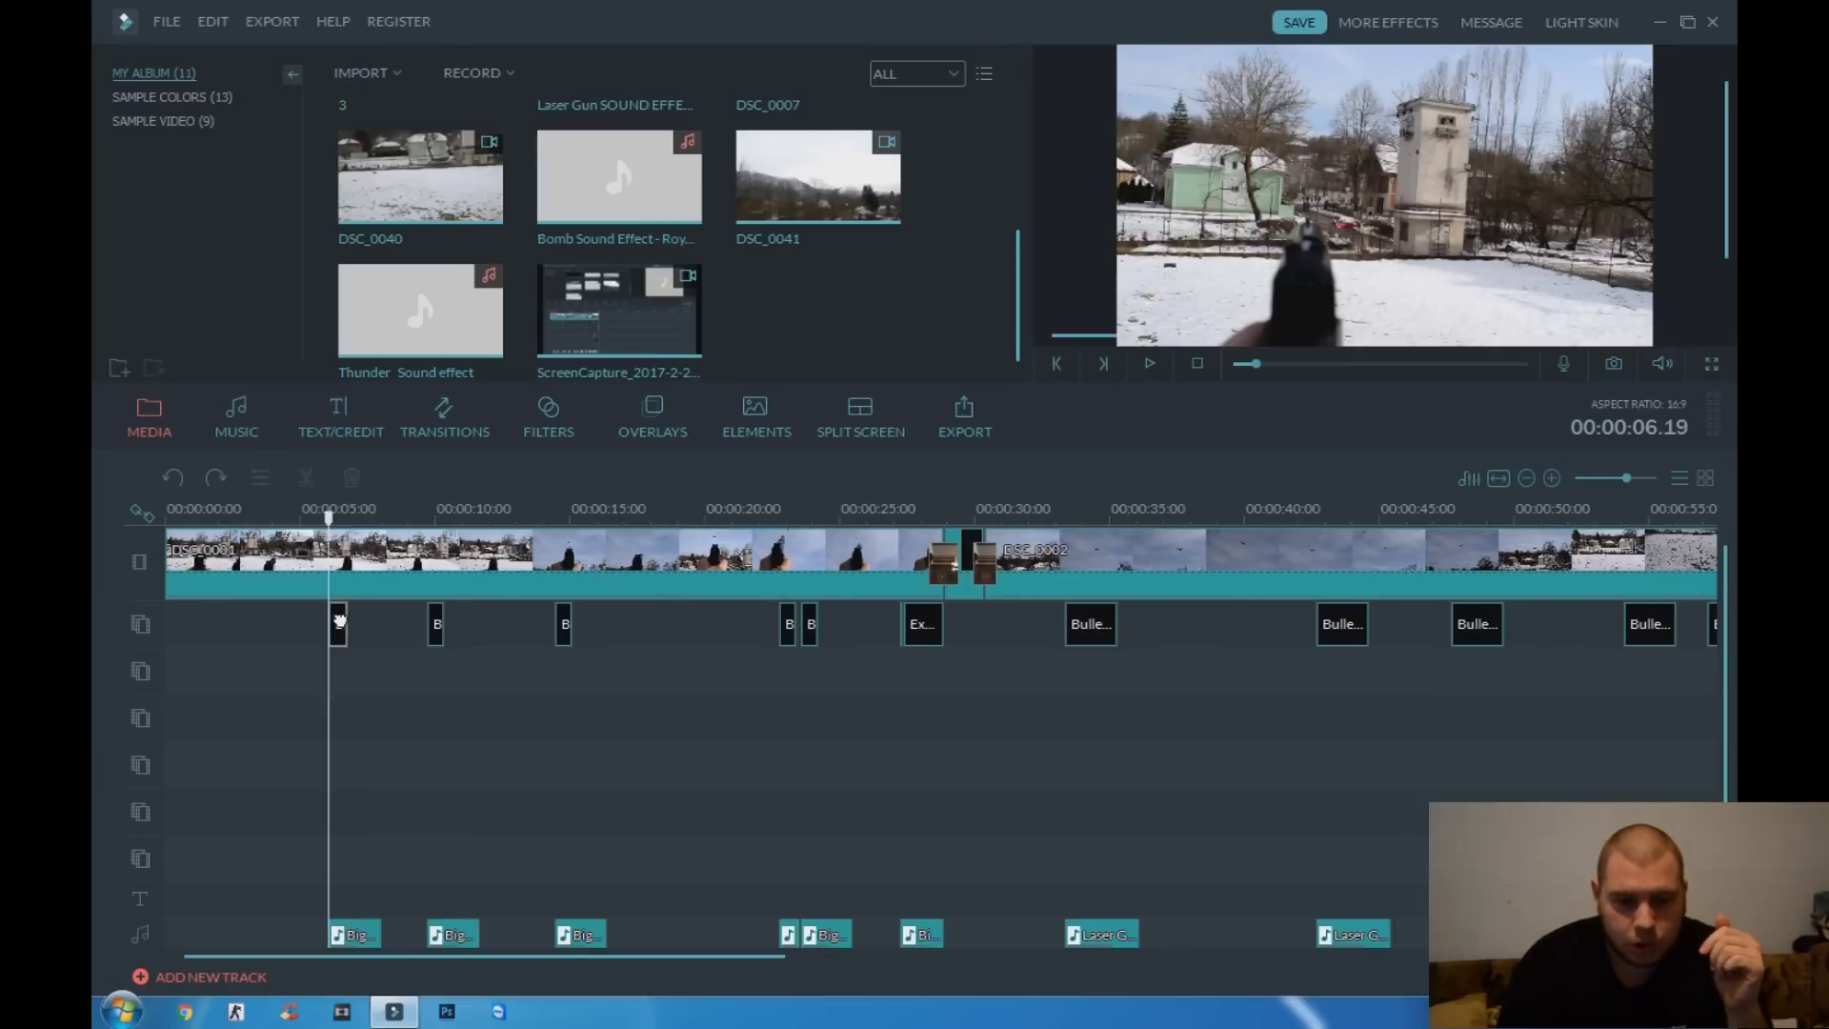
key(Delete)
click(355, 934)
key(Delete)
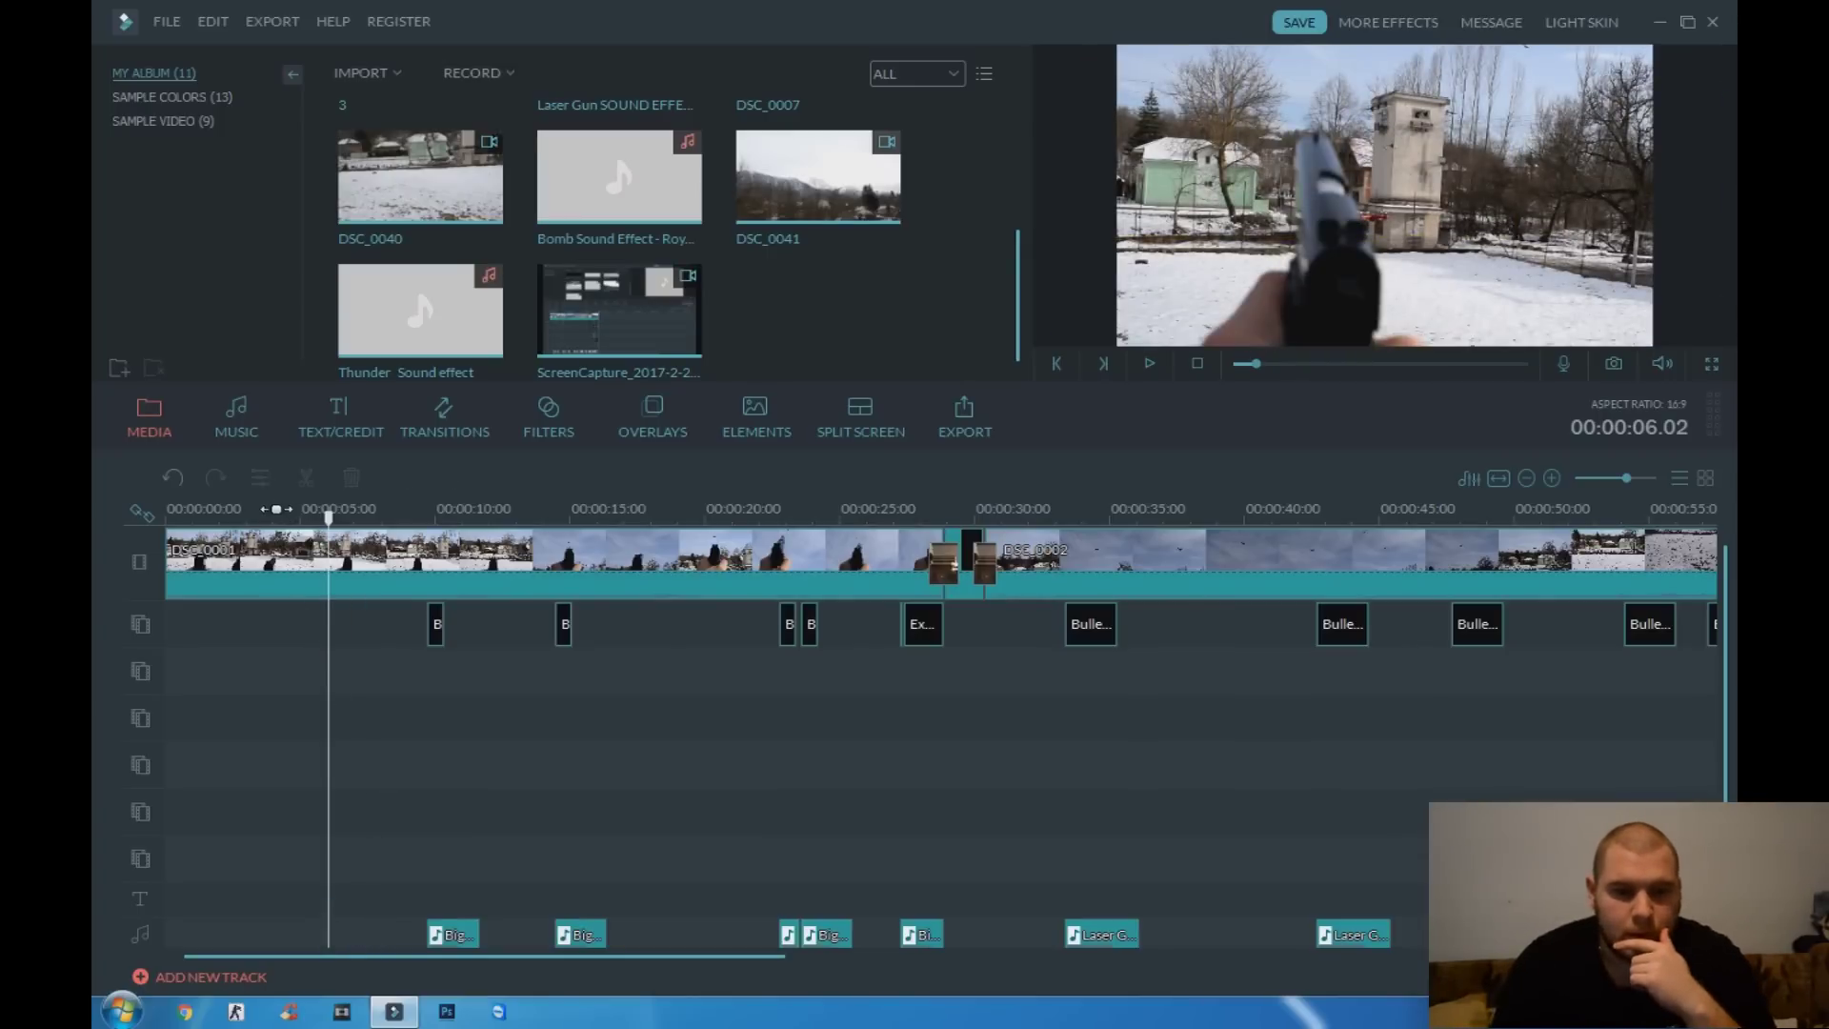
Play the first clip from about 4 seconds to check the shot without its effect and sound
click(275, 511)
click(1150, 364)
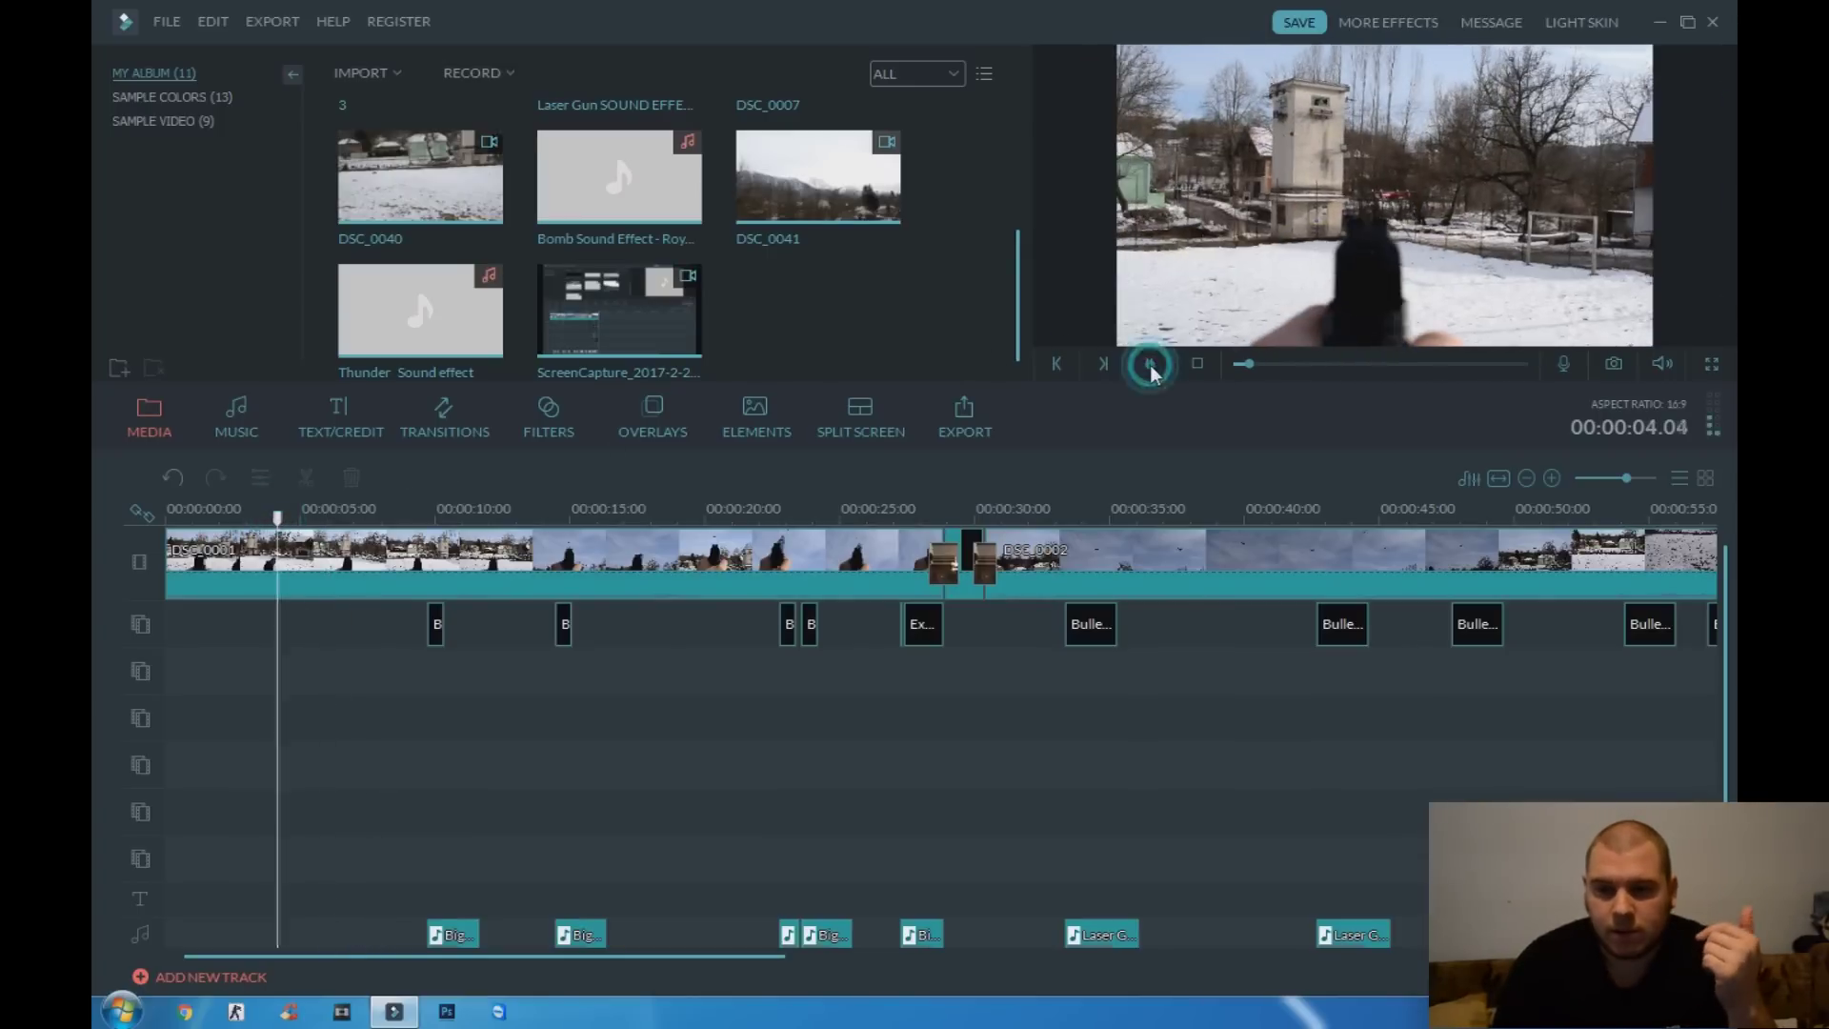
click(1151, 364)
click(1150, 368)
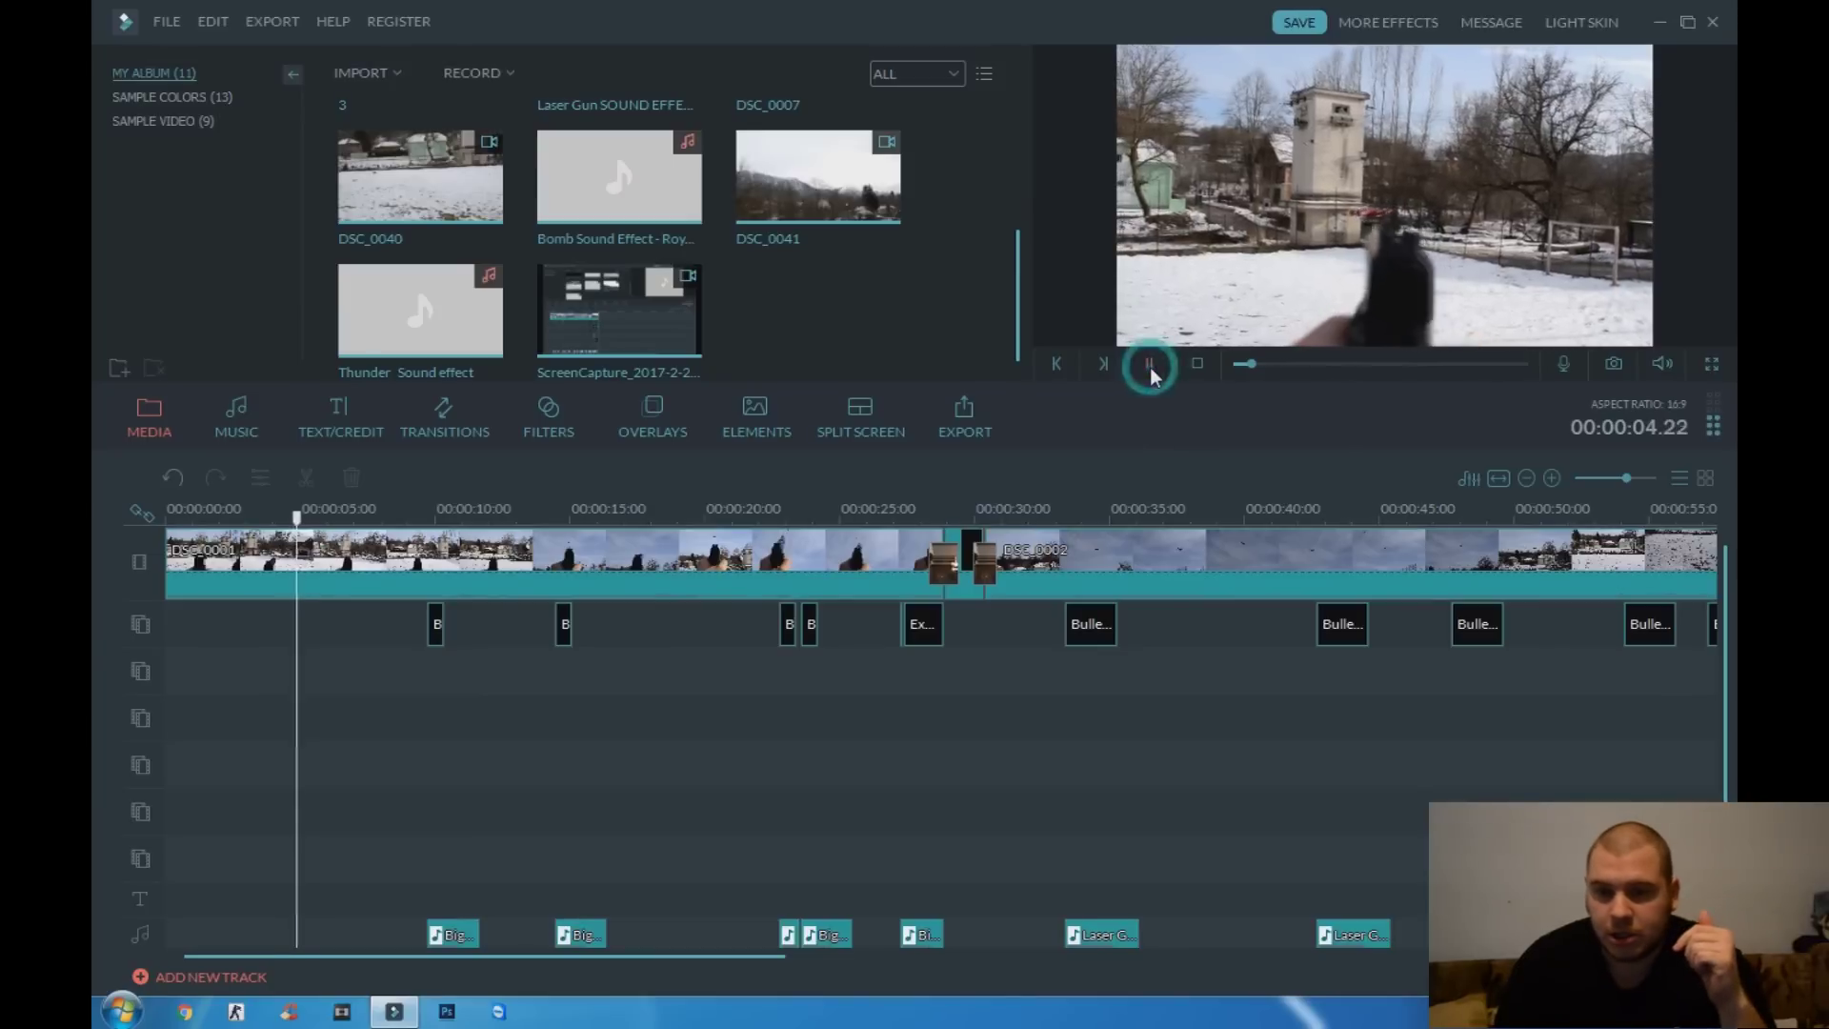
click(1151, 364)
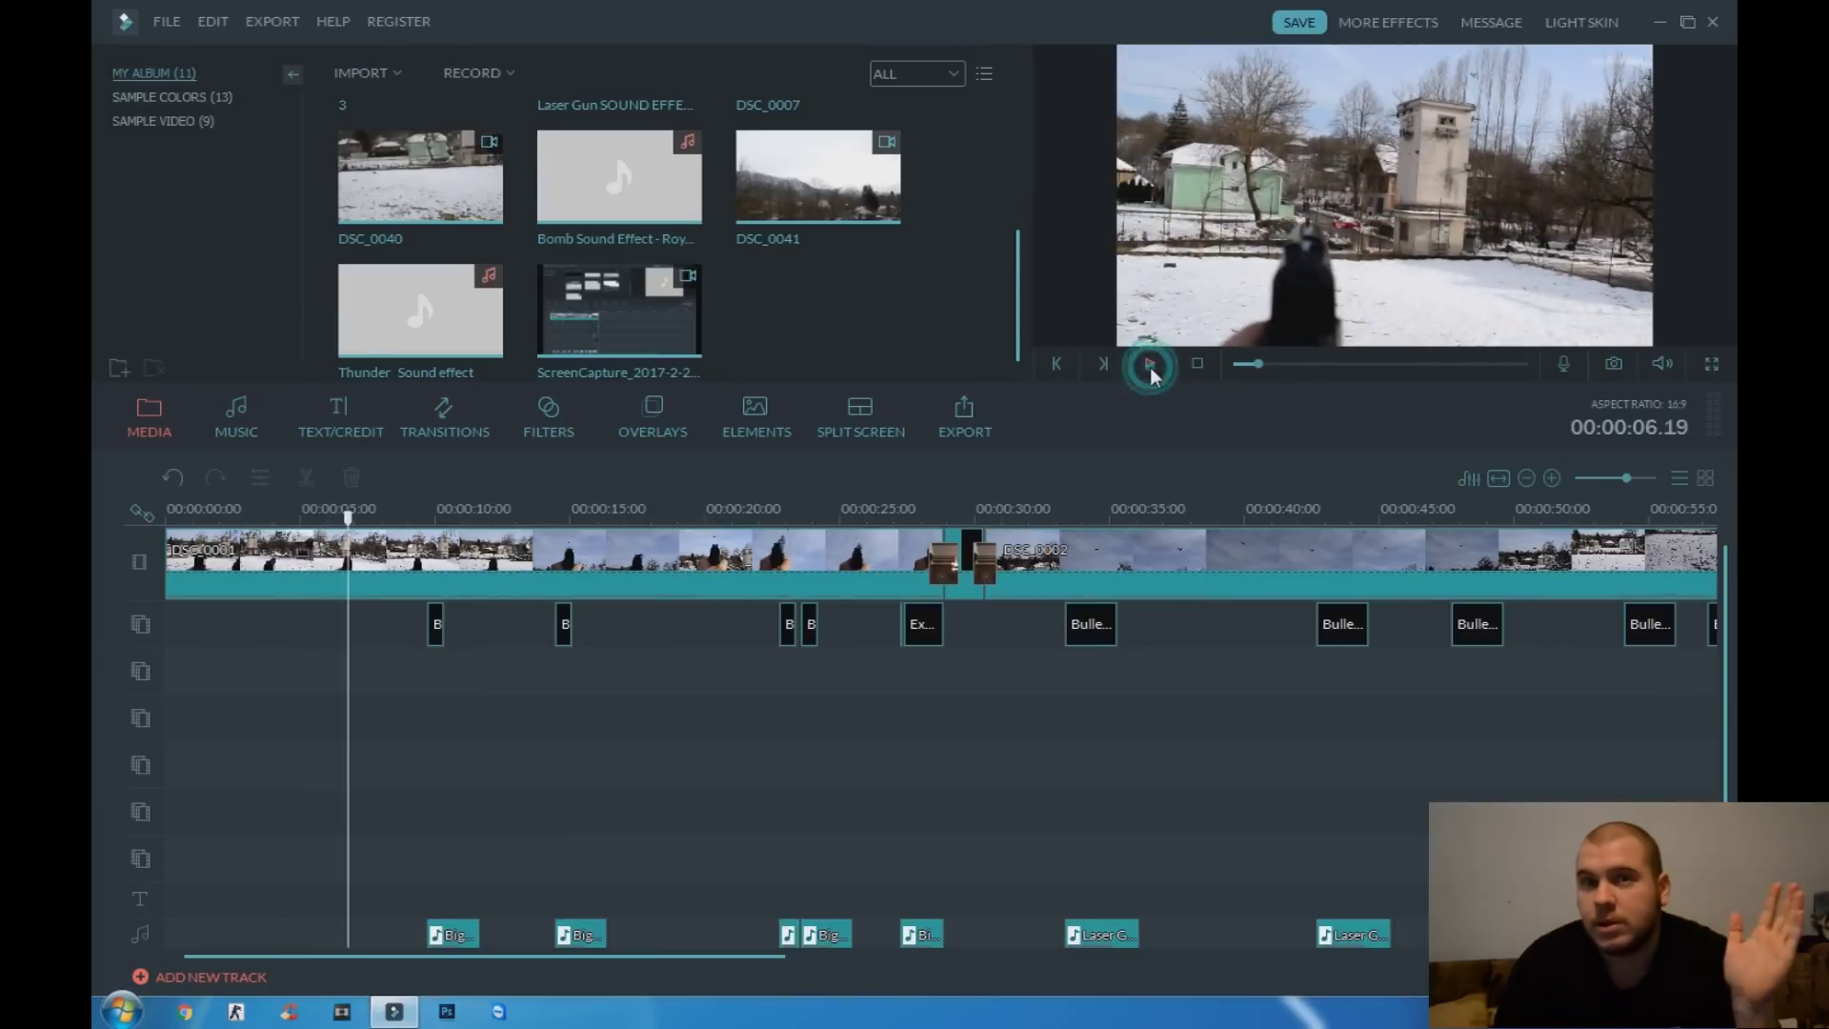
Undo the deletion of the first overlay effect and its sound effect
click(174, 477)
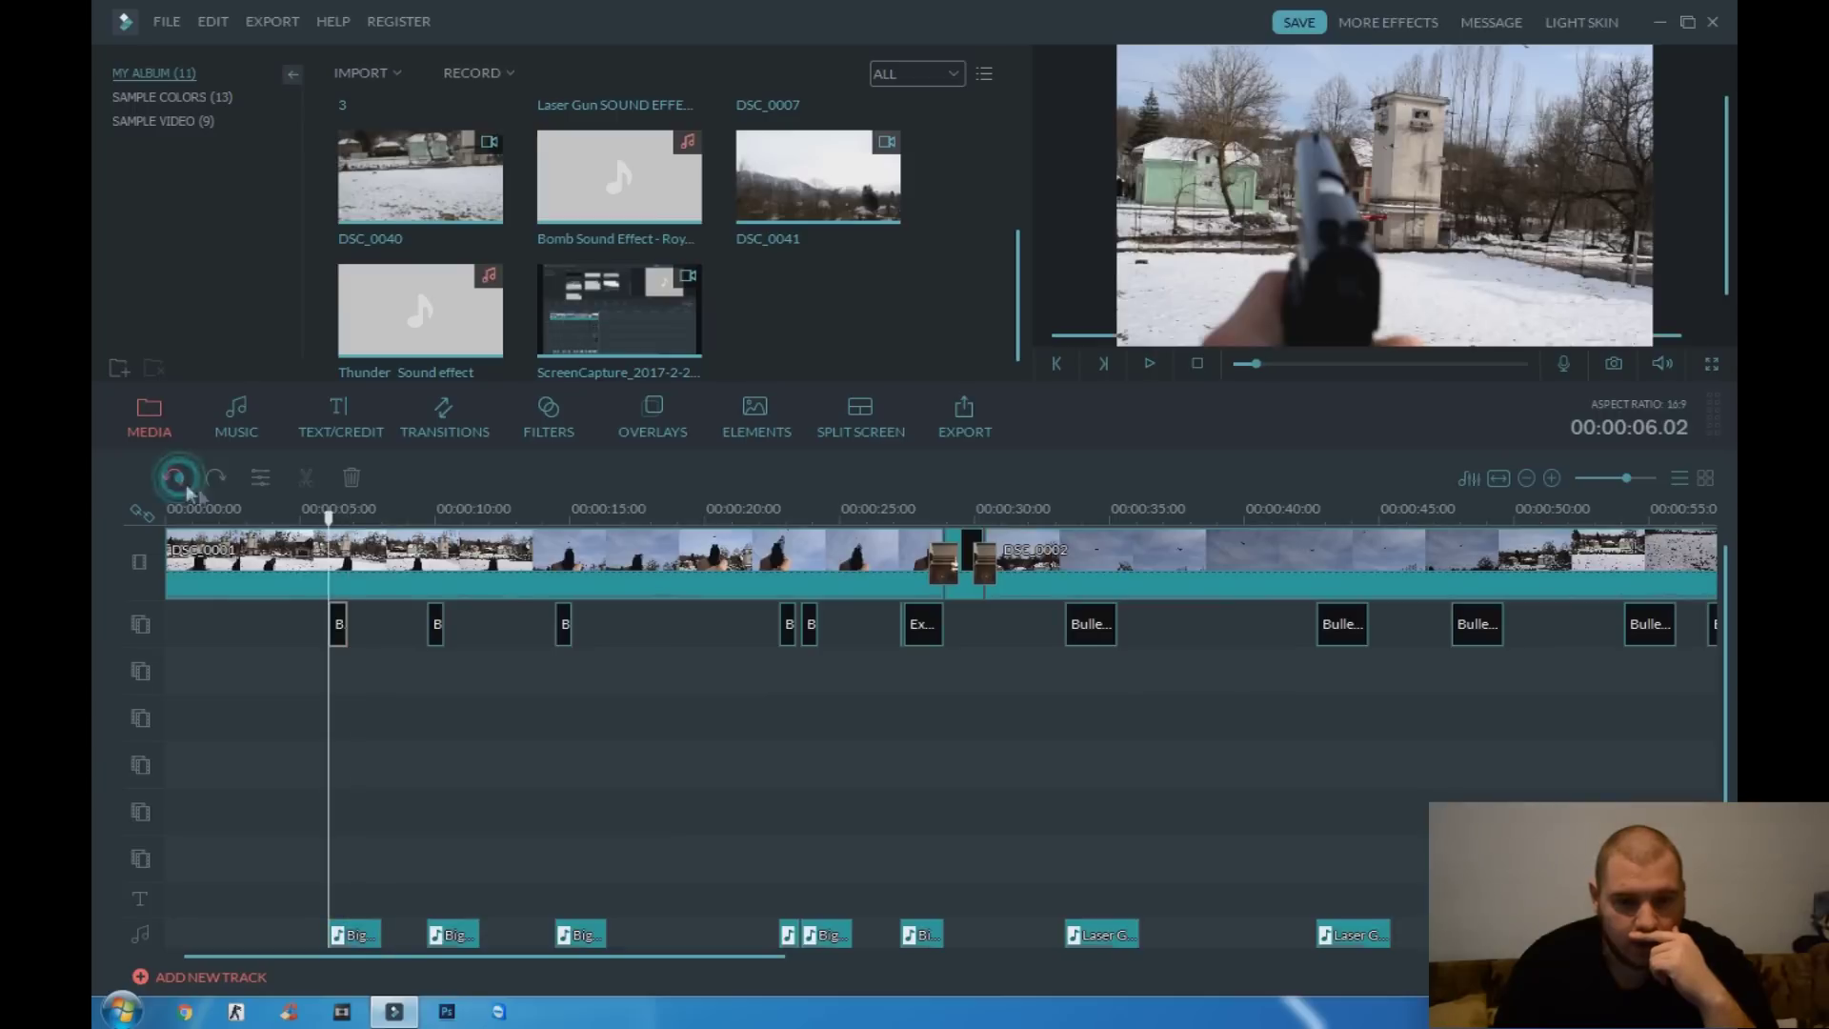
Play the first clip onward past 6 seconds through the second and third overlay effects
click(1148, 363)
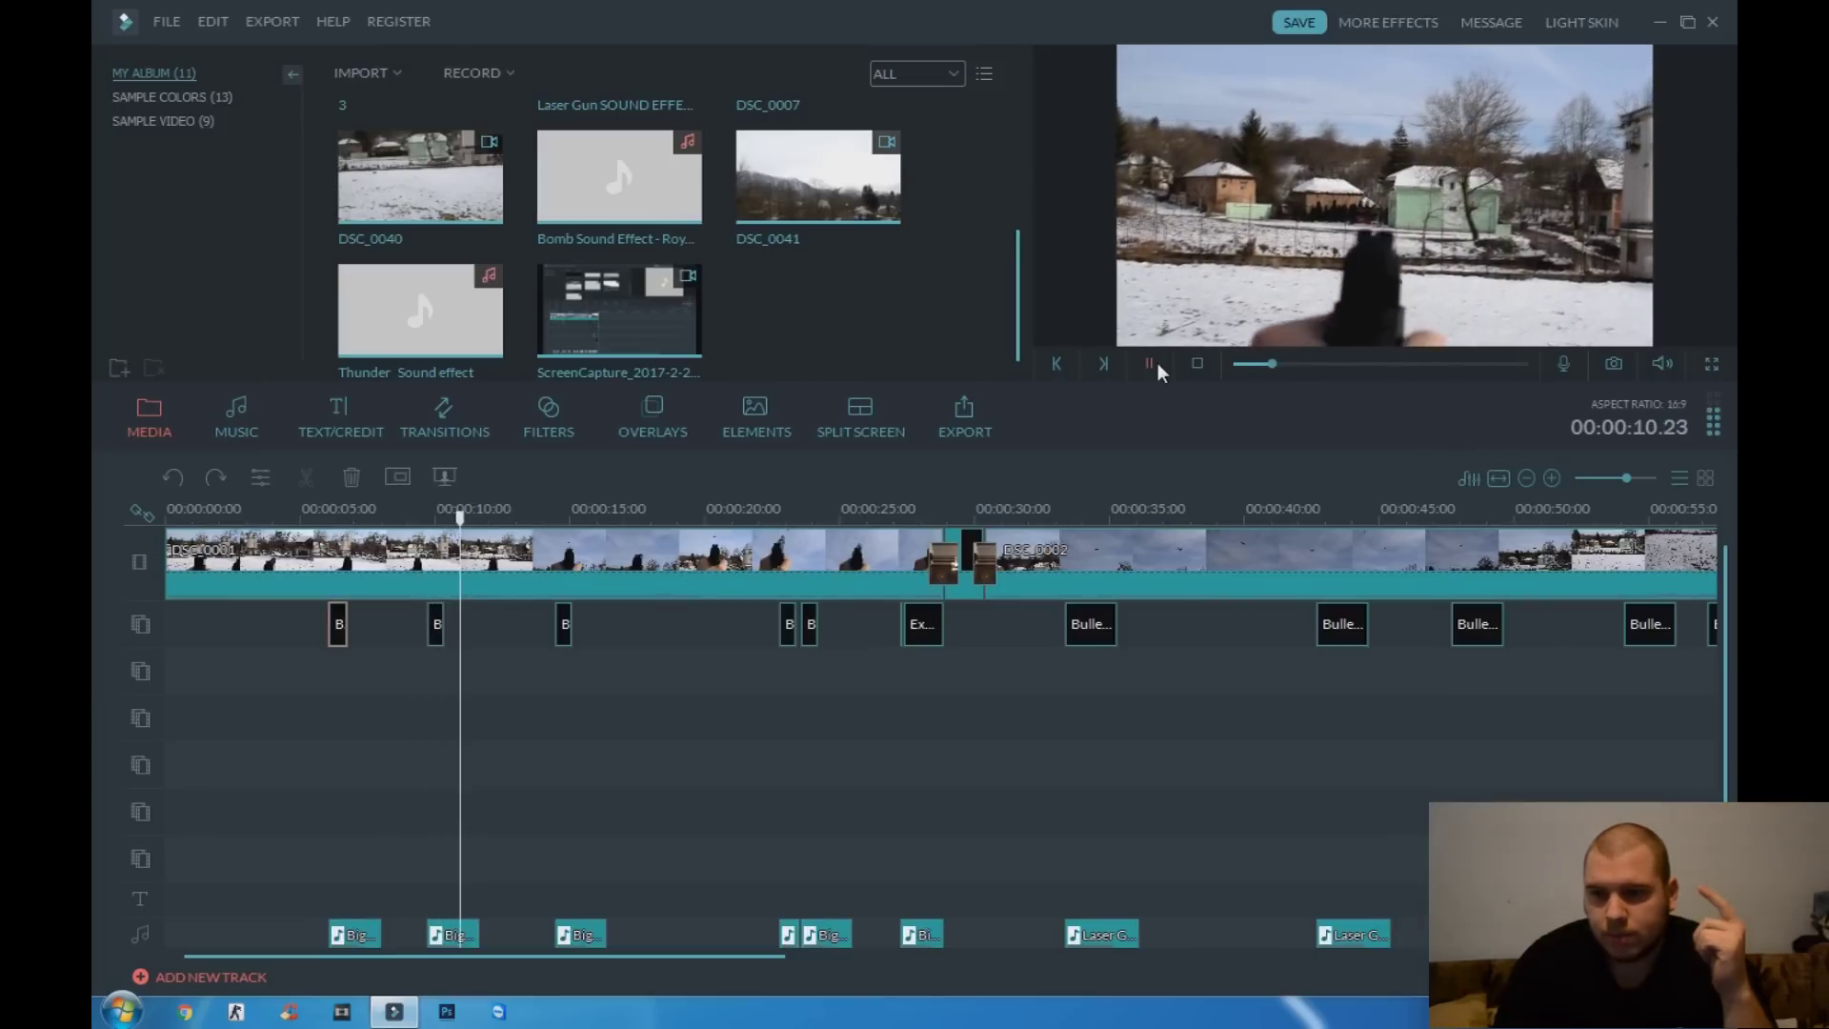
click(1157, 363)
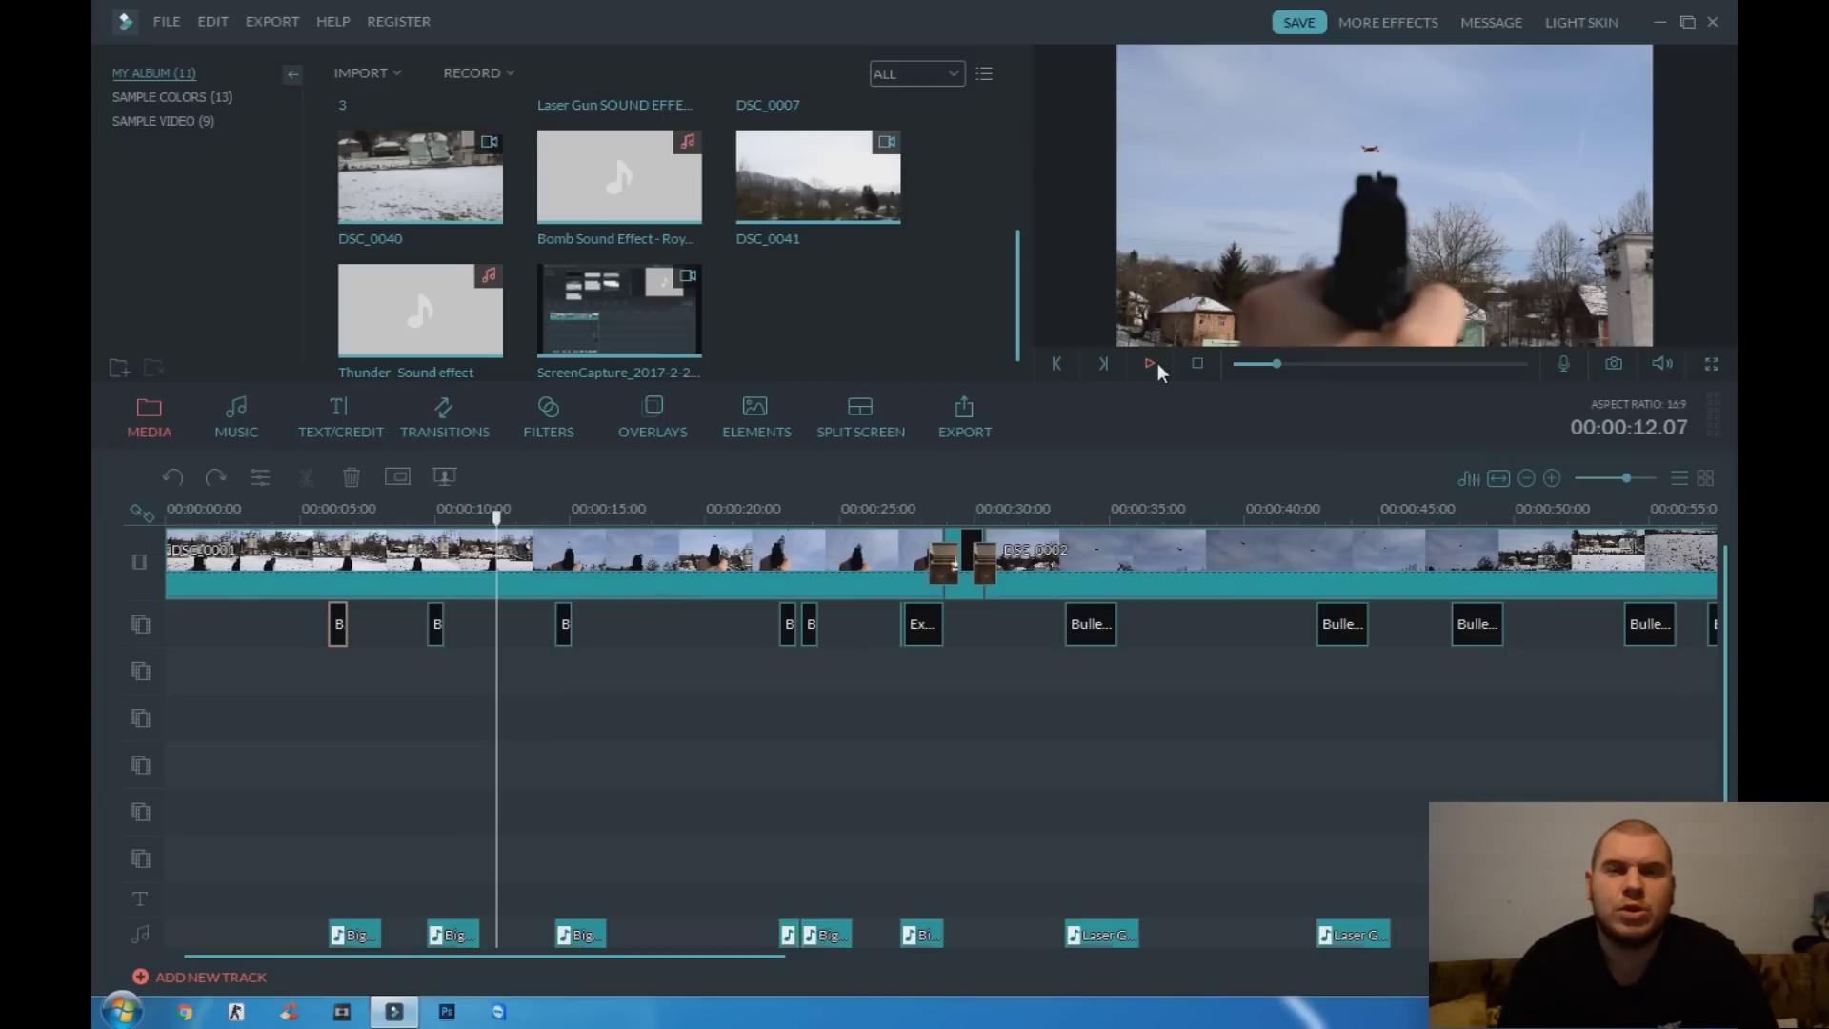
click(1154, 363)
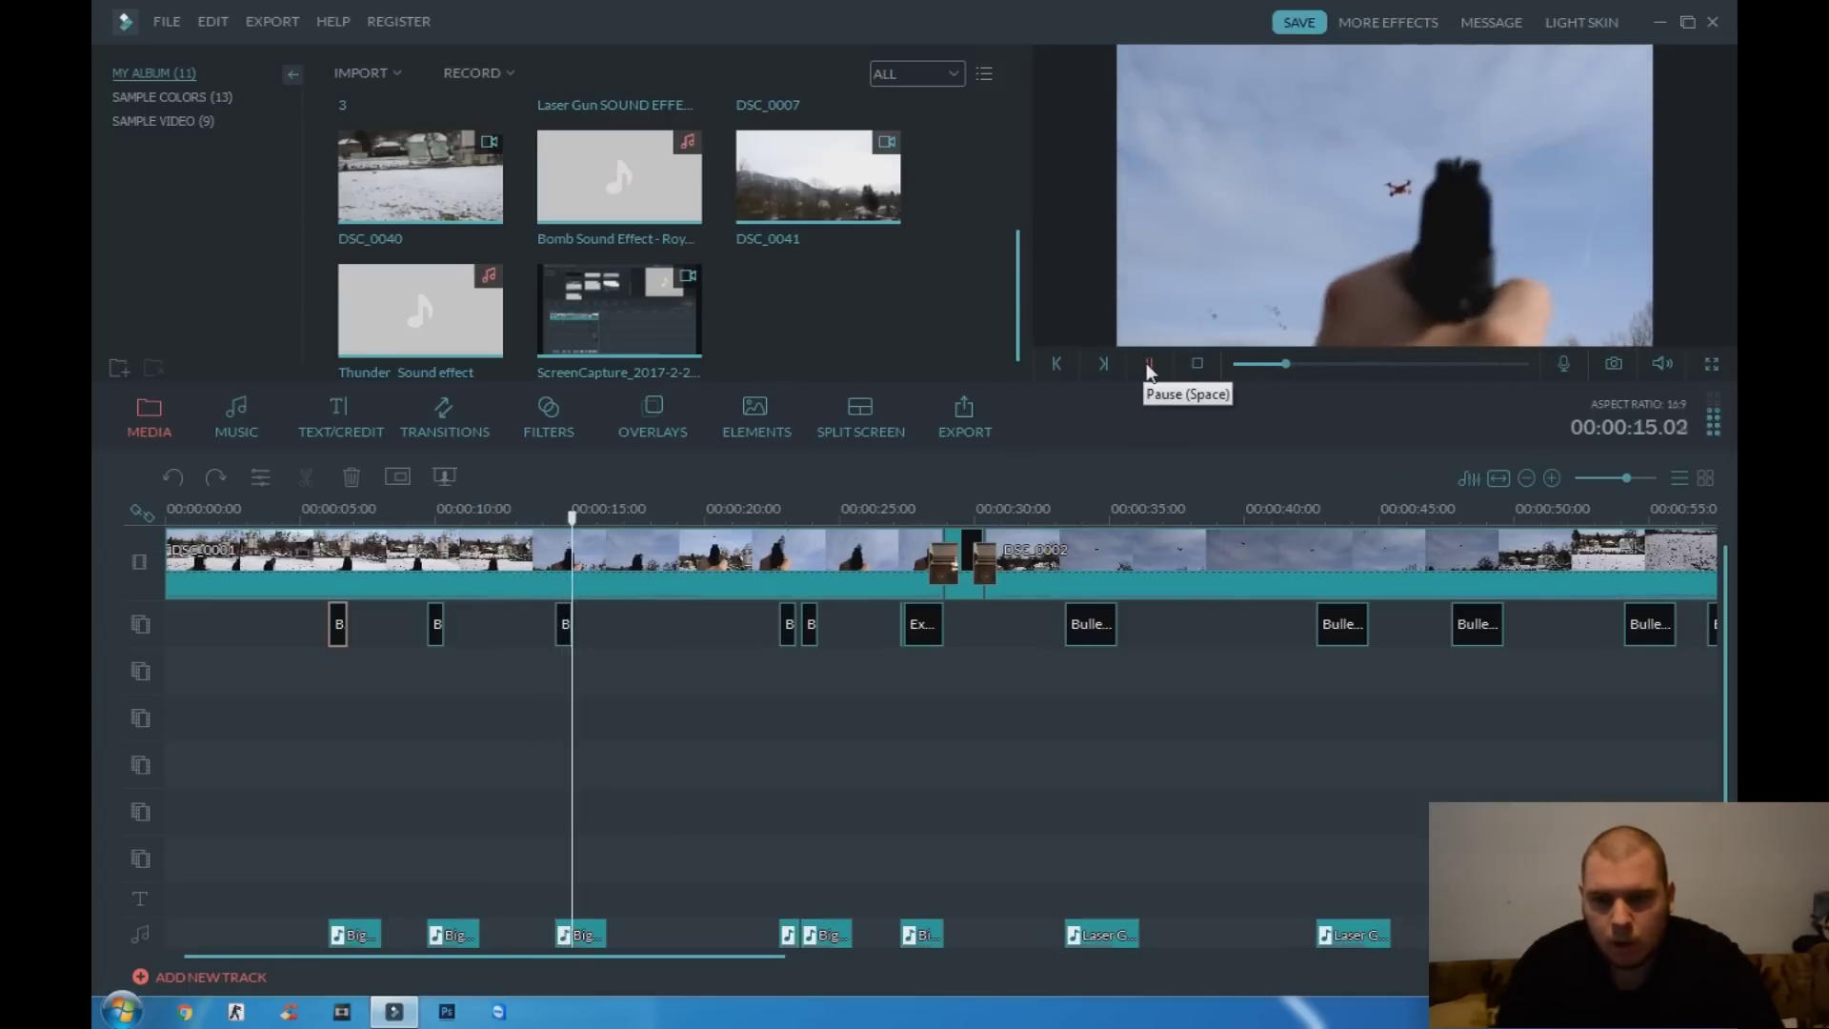
click(1149, 364)
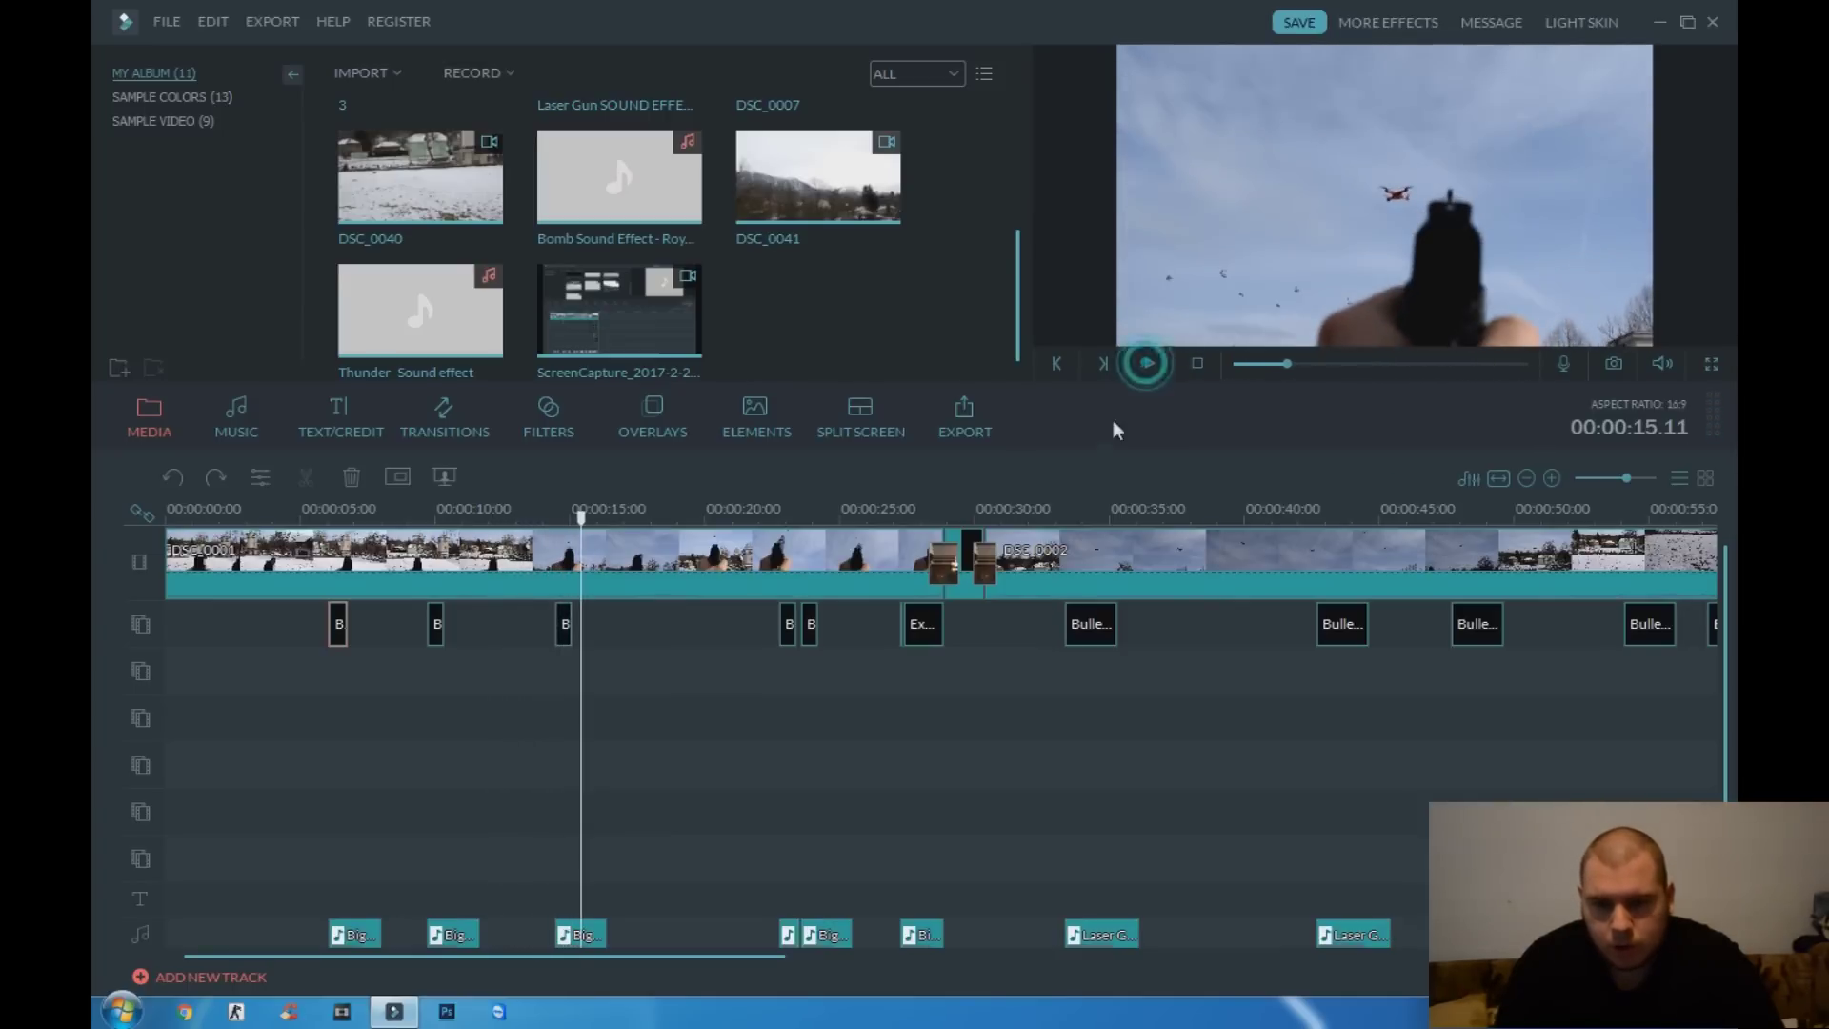
Play the end of the first clip from about 26 seconds to examine the drone explosion effect
click(865, 503)
click(1143, 362)
click(1145, 364)
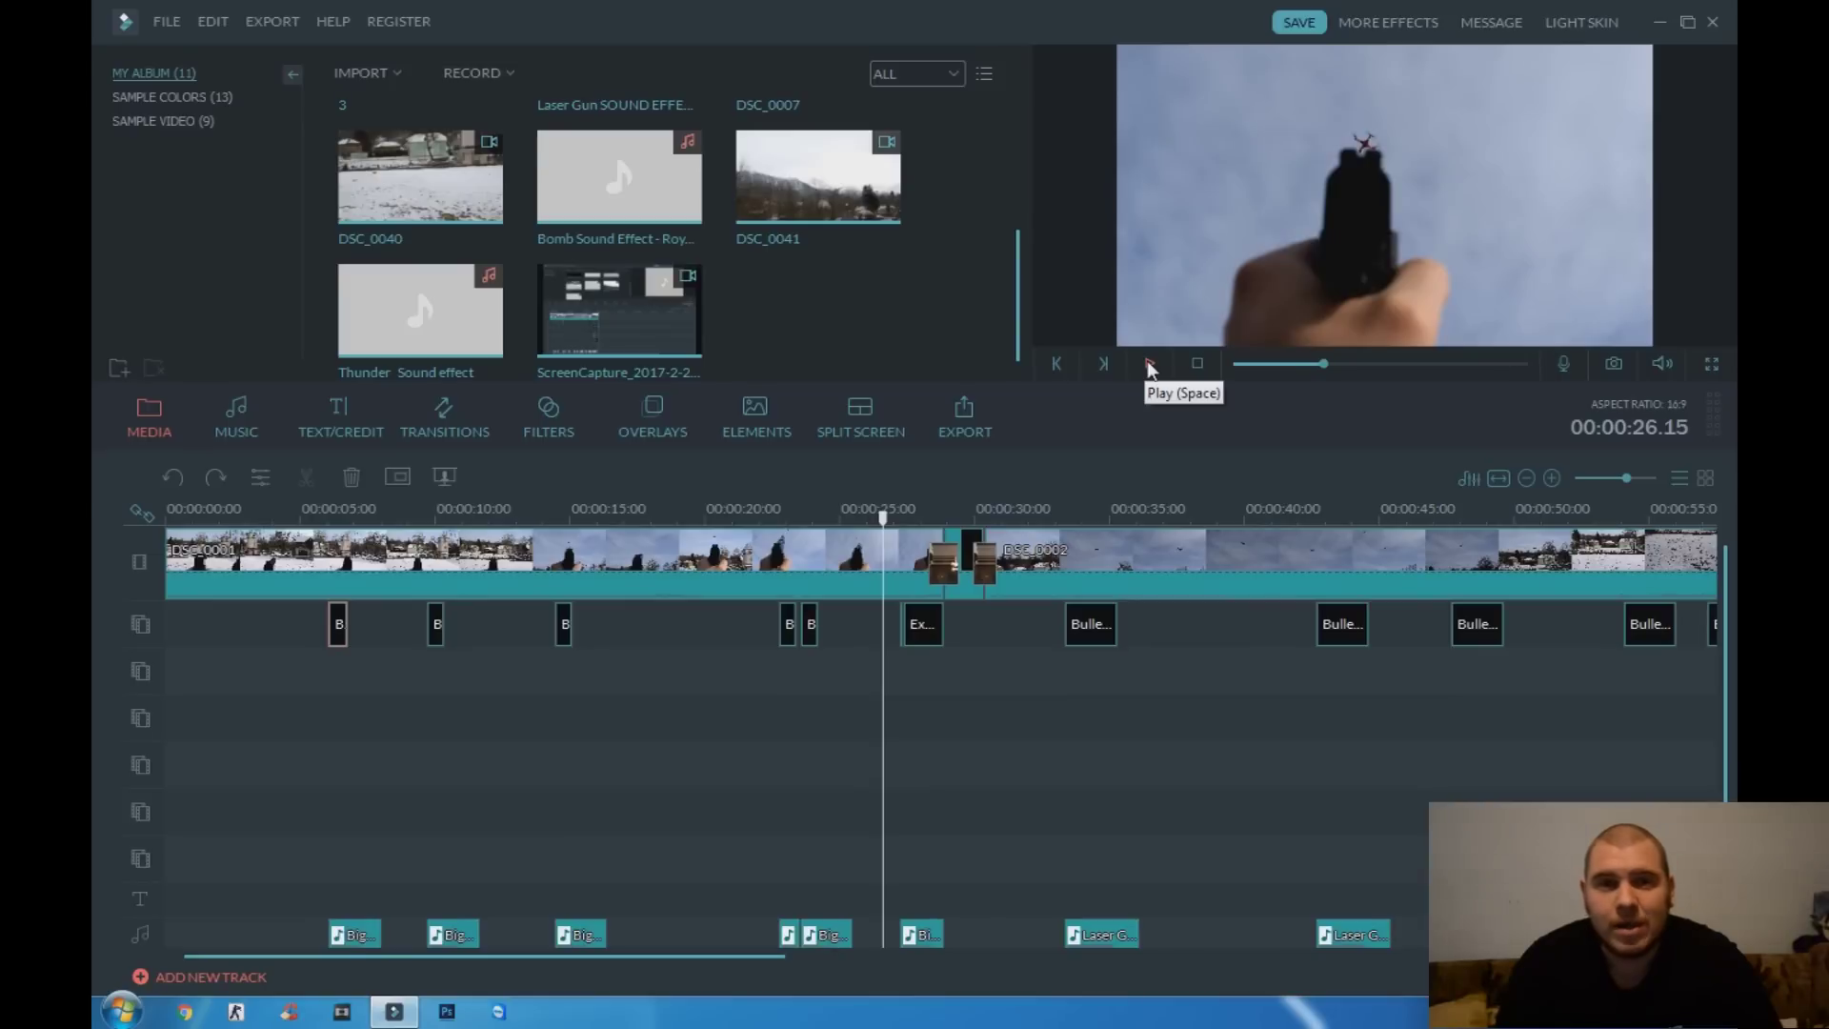
click(1150, 367)
click(1150, 367)
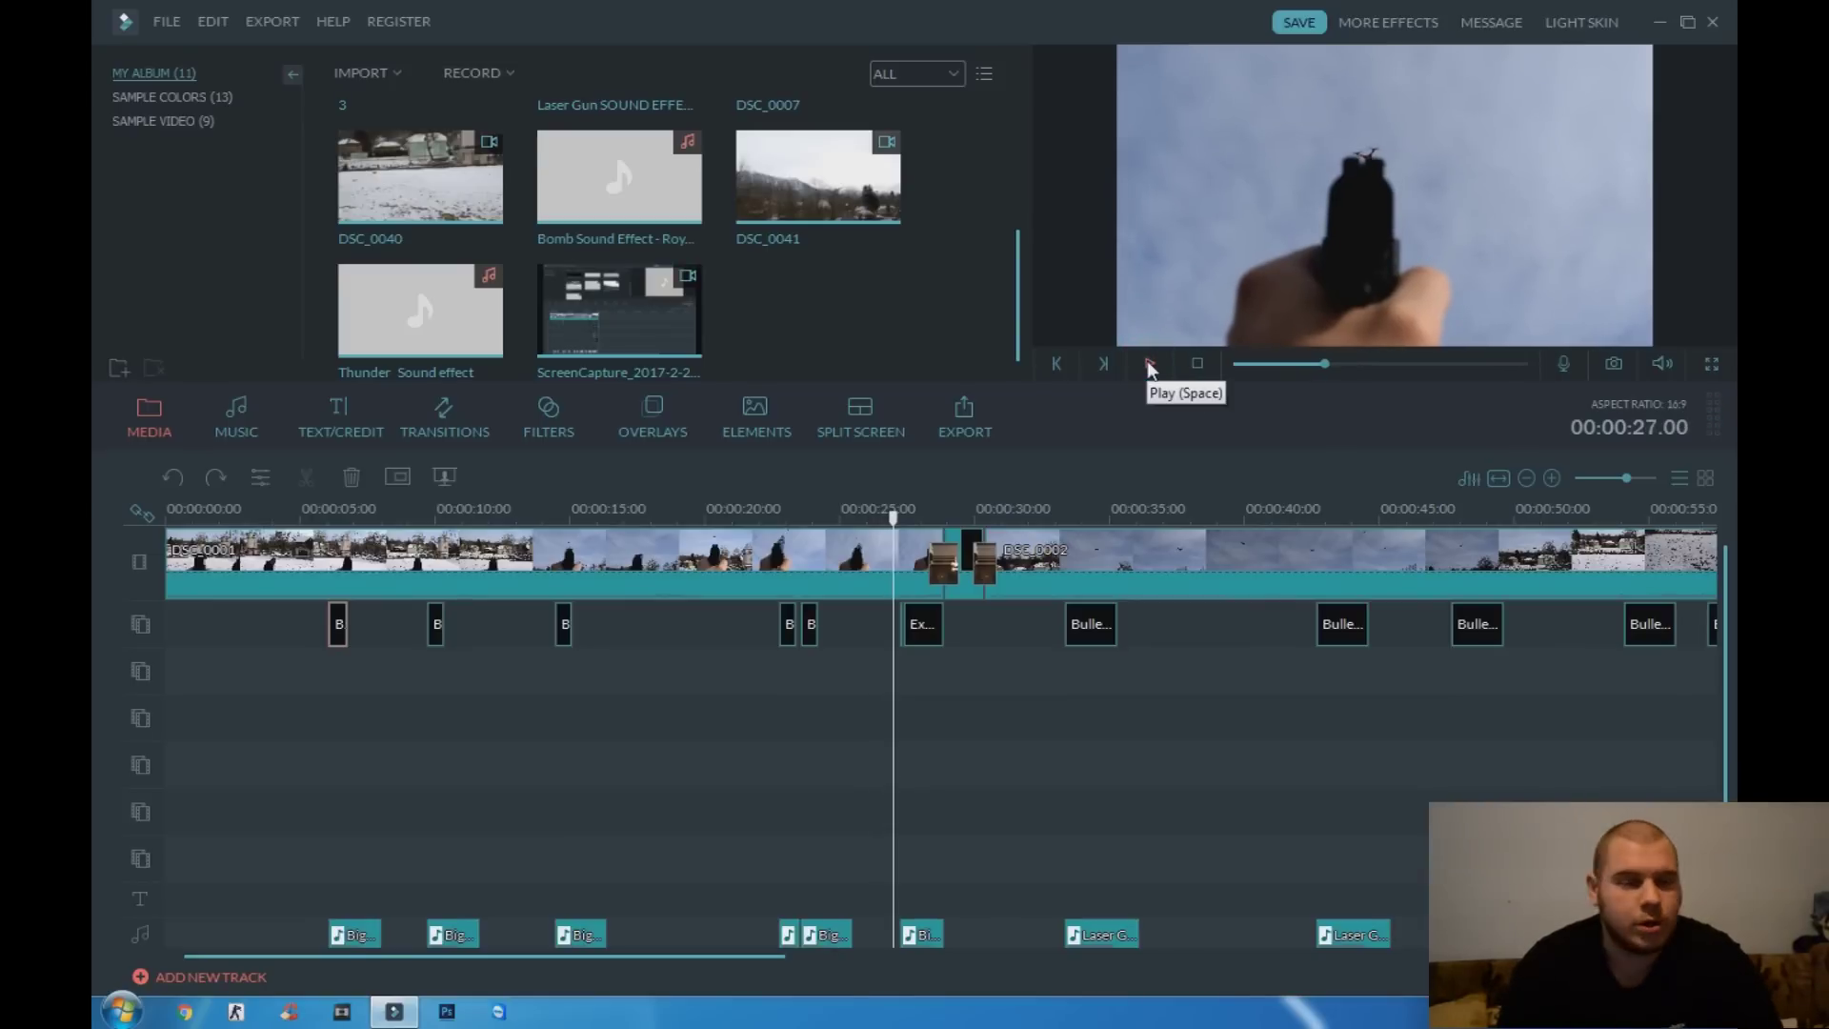
click(1149, 365)
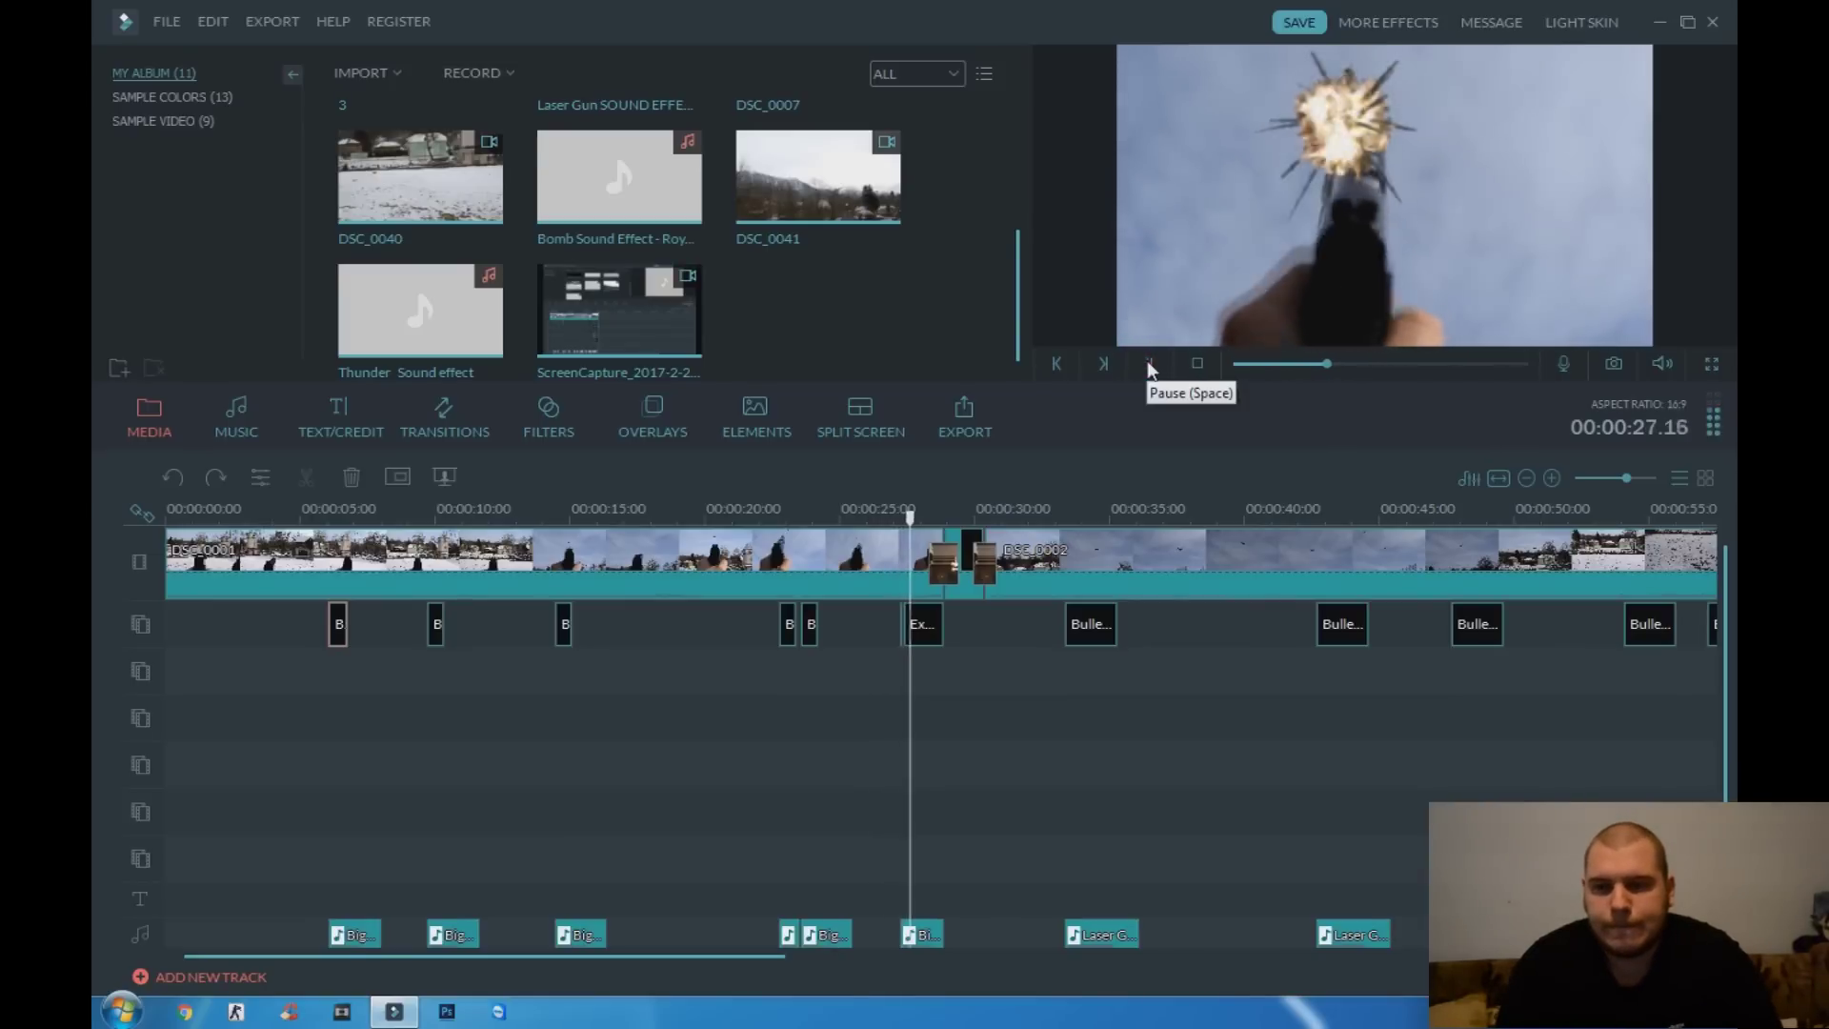
click(1150, 366)
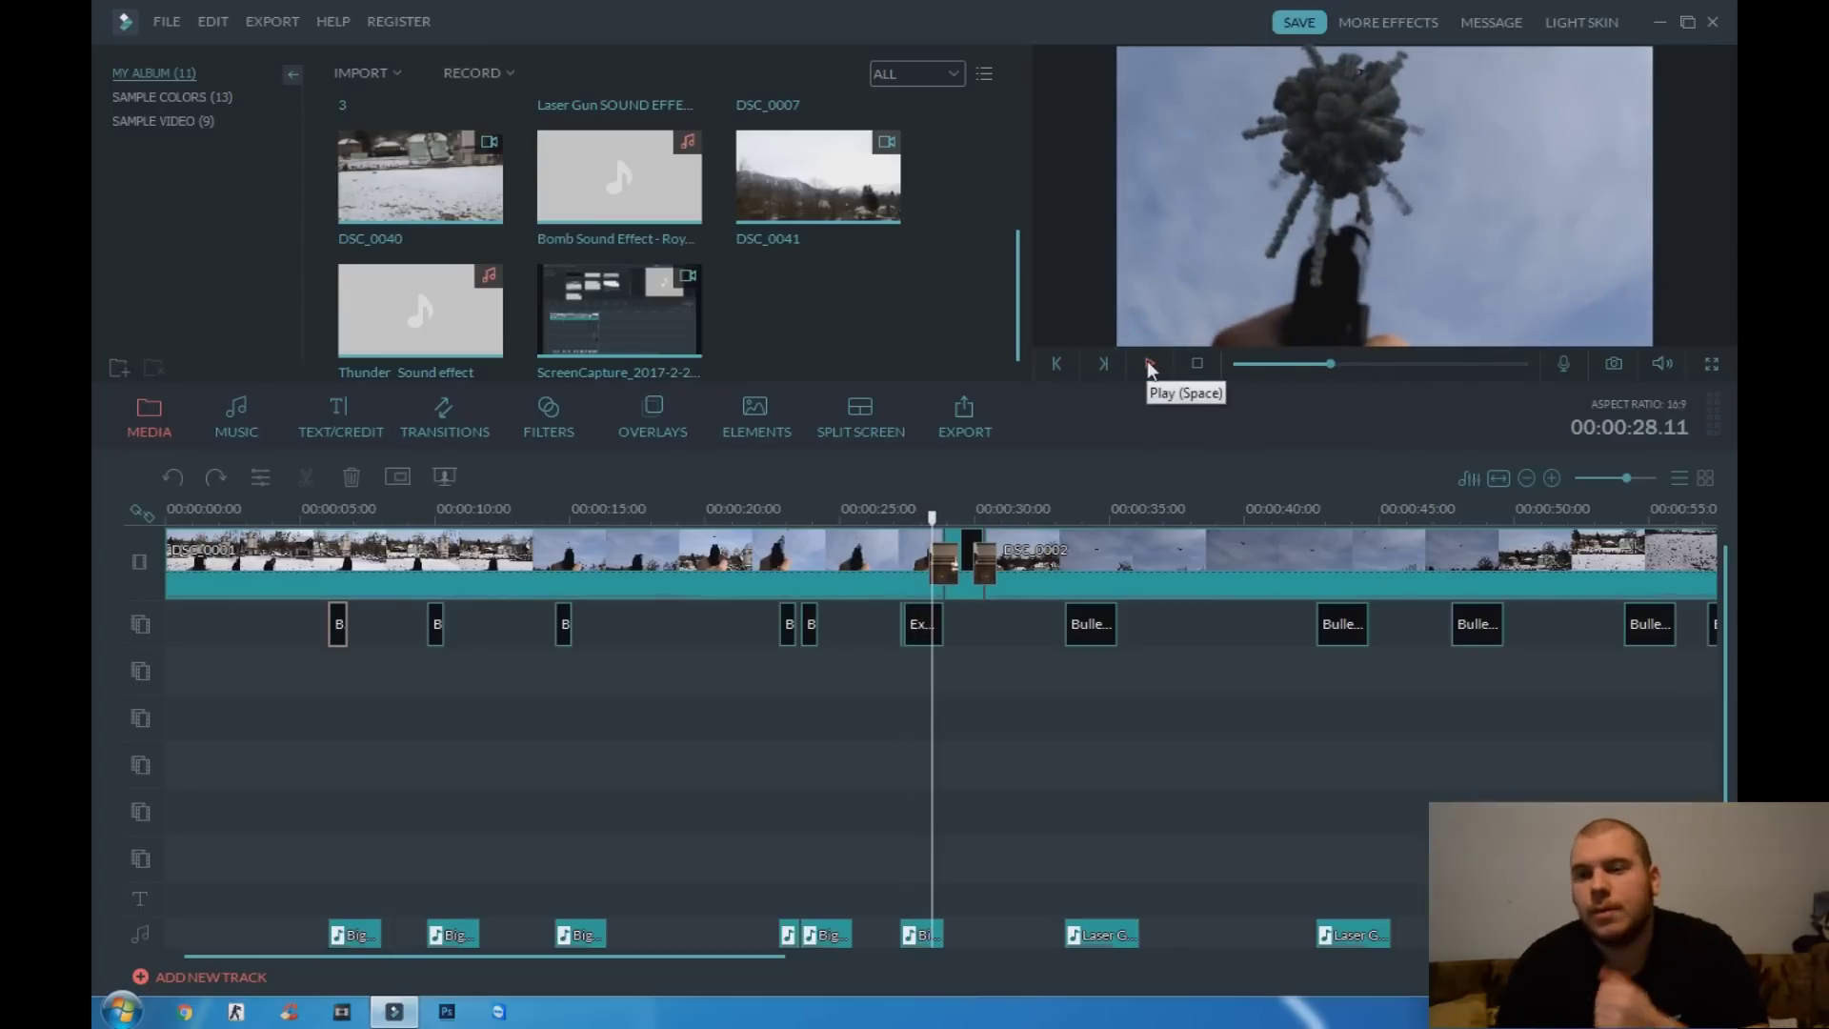
Play into the DSC_0002 clip and pause repeatedly to examine its first bullet effect on the drone
click(1150, 365)
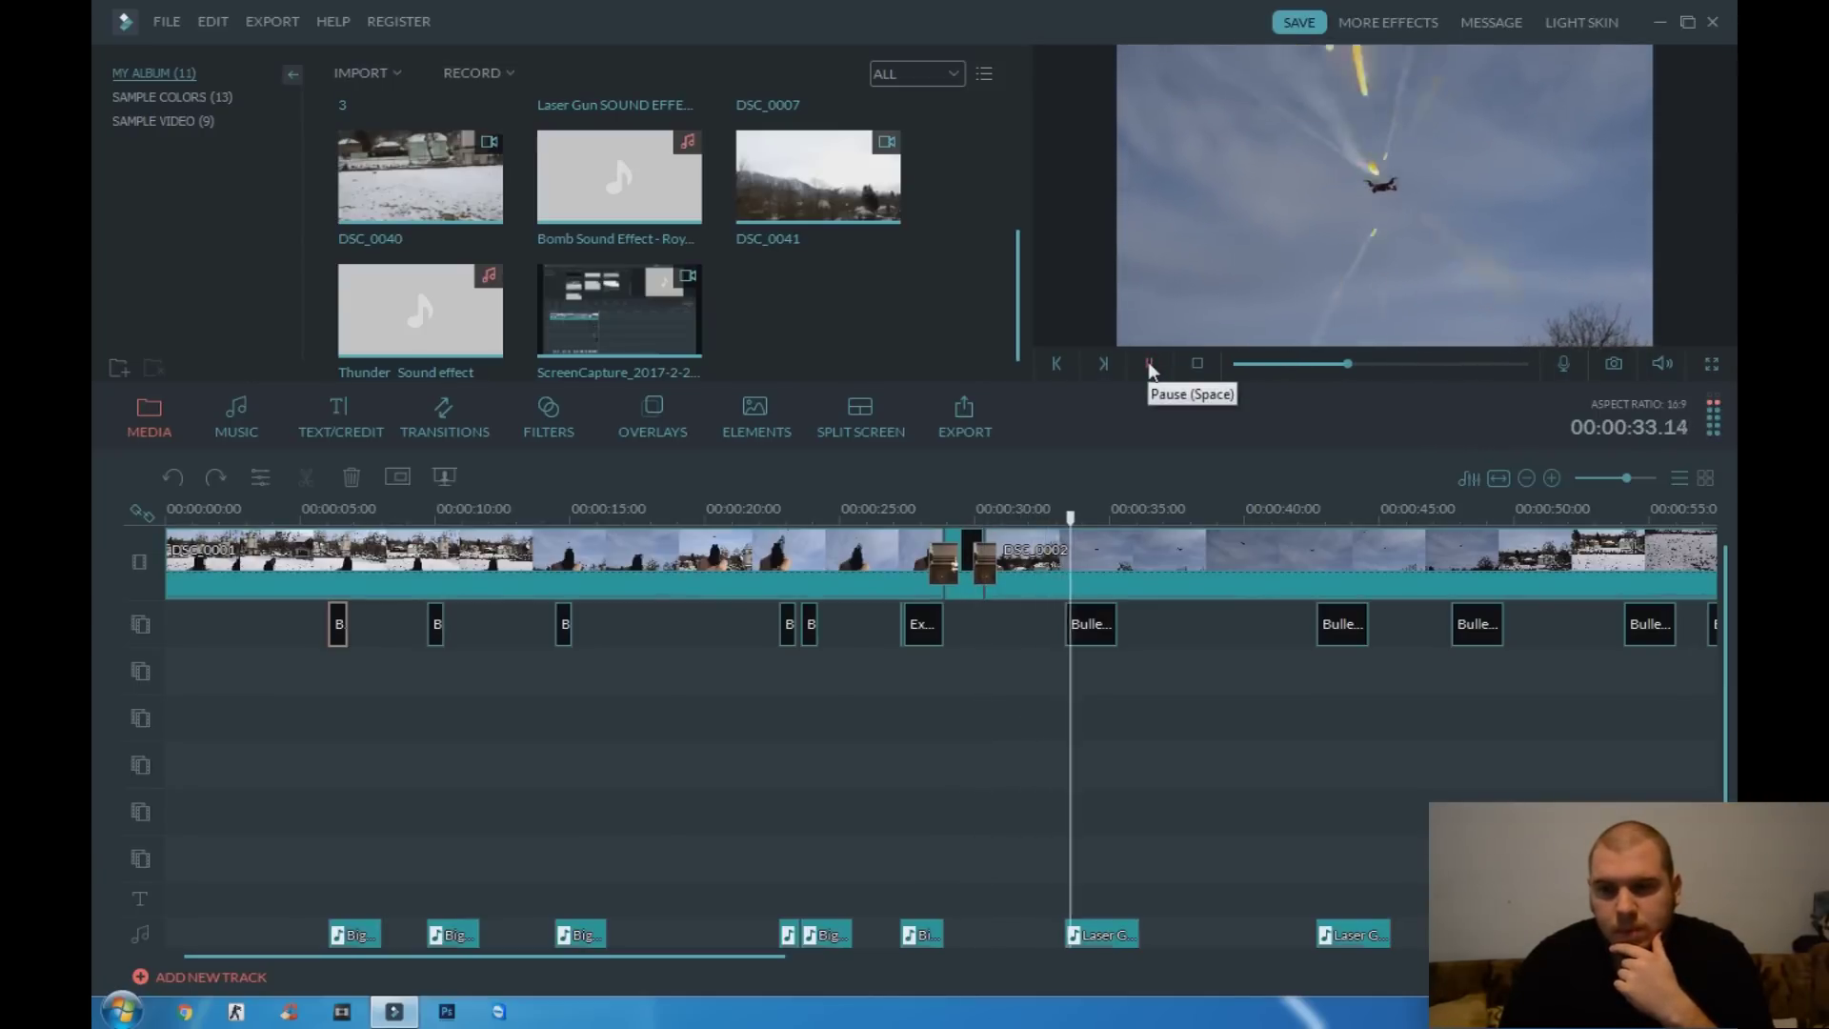
click(1150, 364)
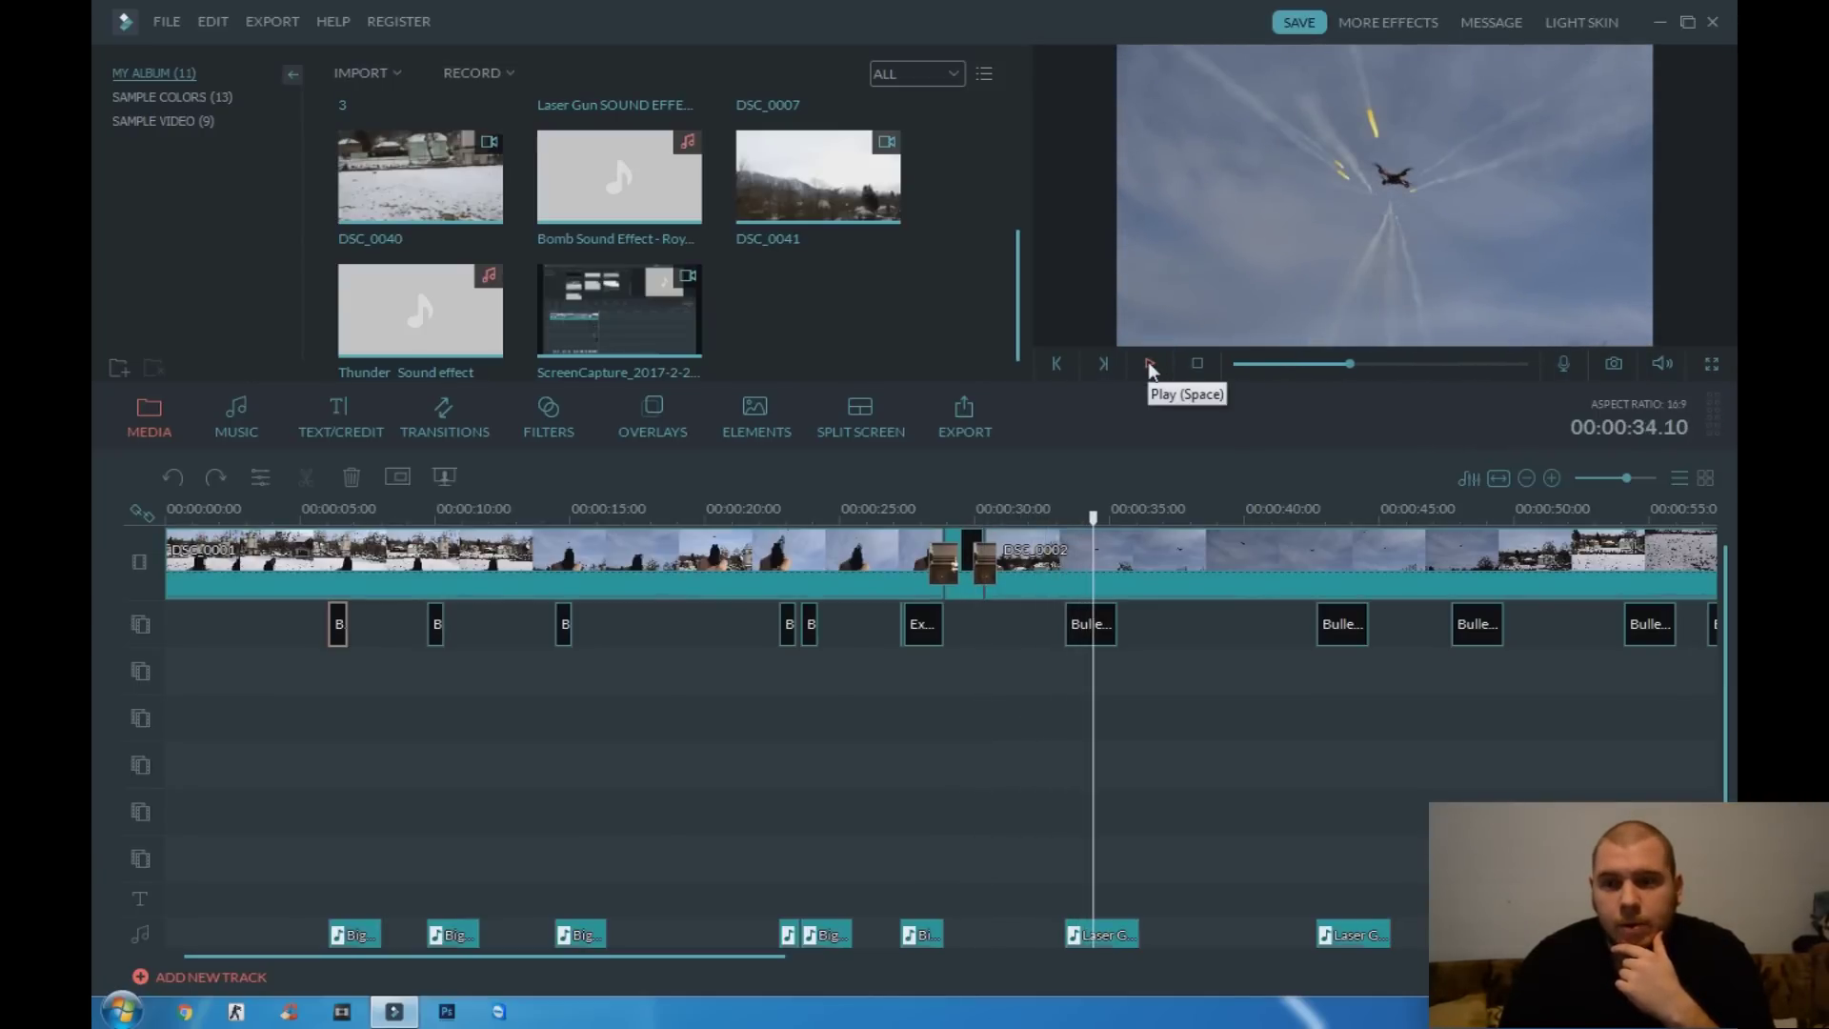
click(1149, 365)
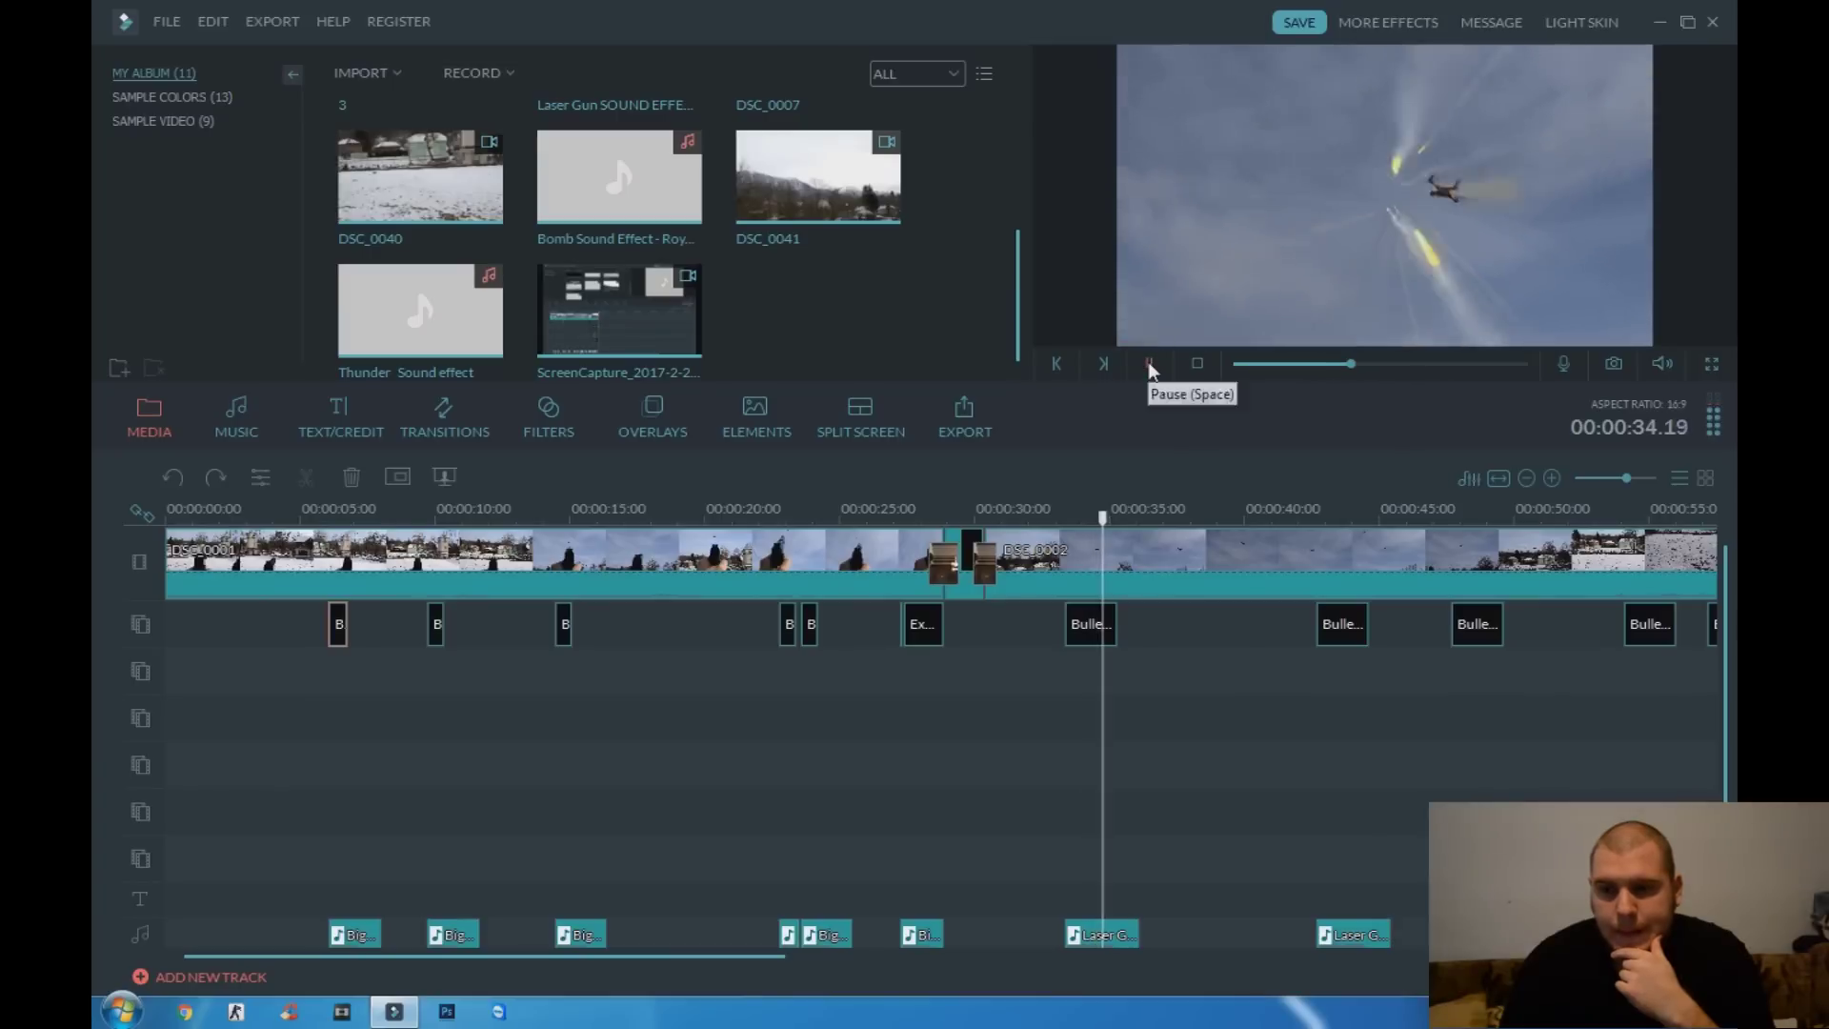
click(1150, 365)
click(1149, 365)
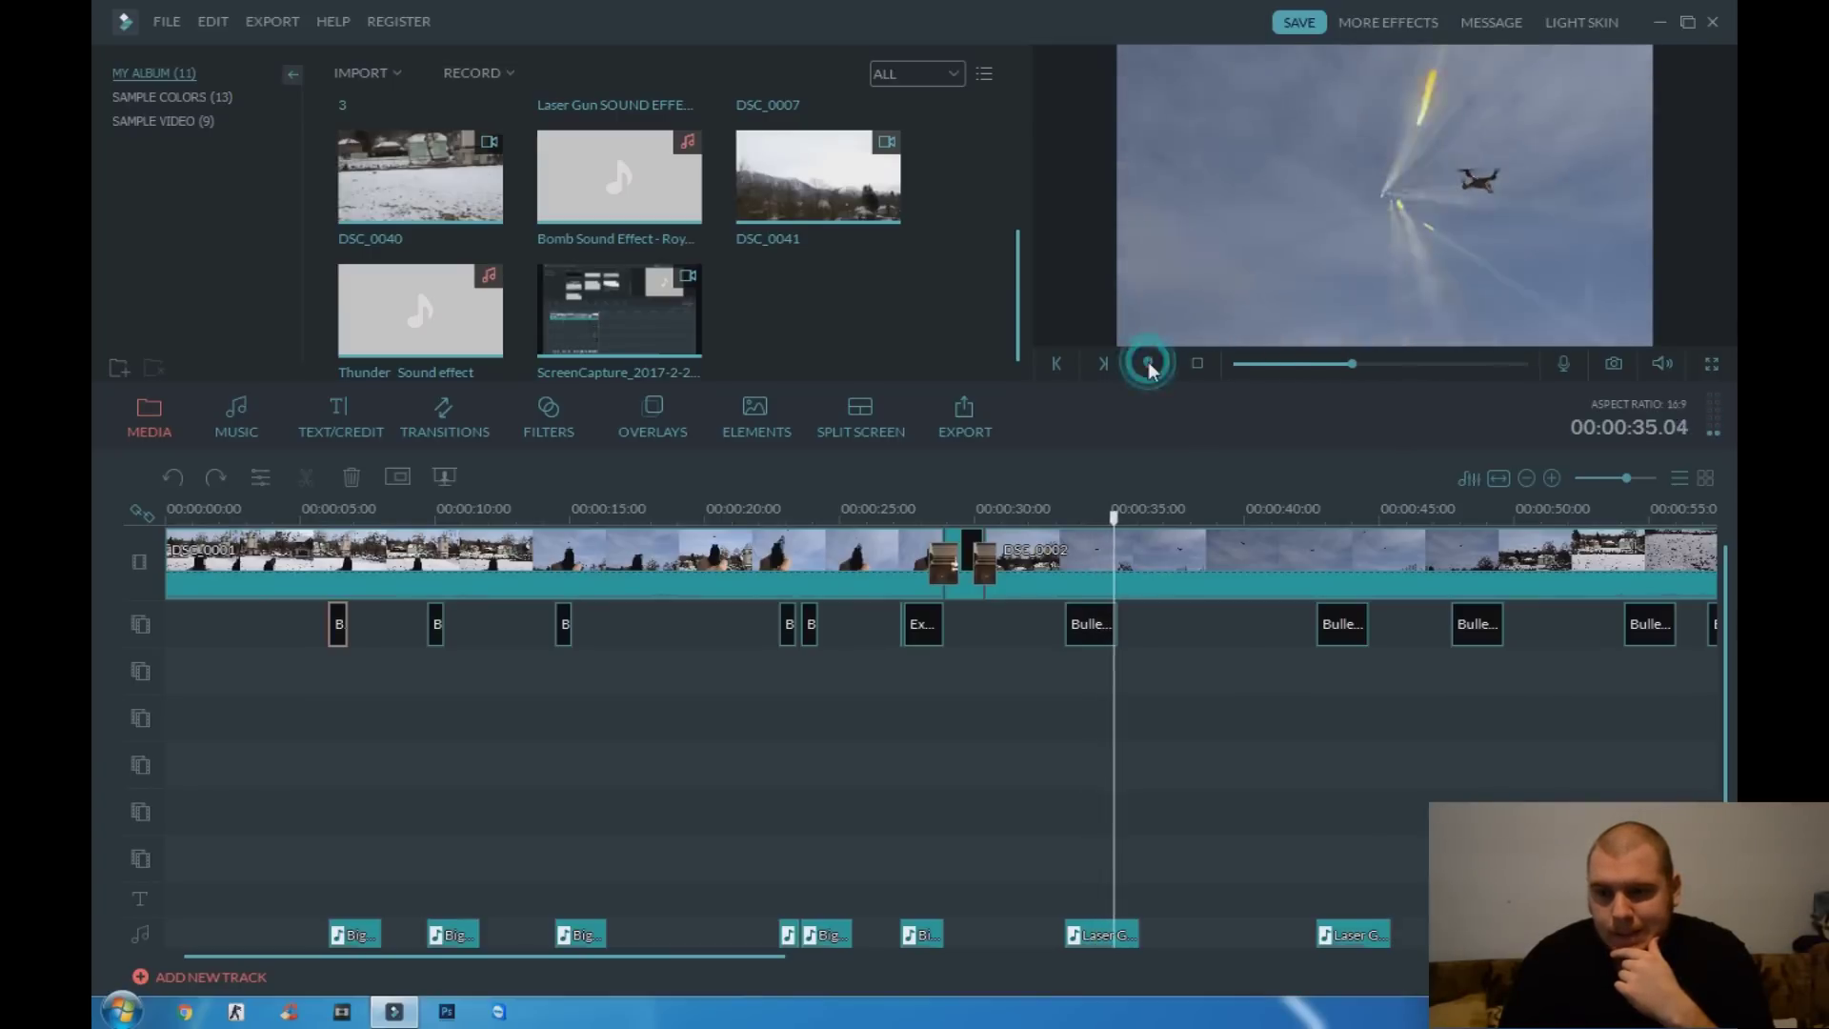
click(1149, 365)
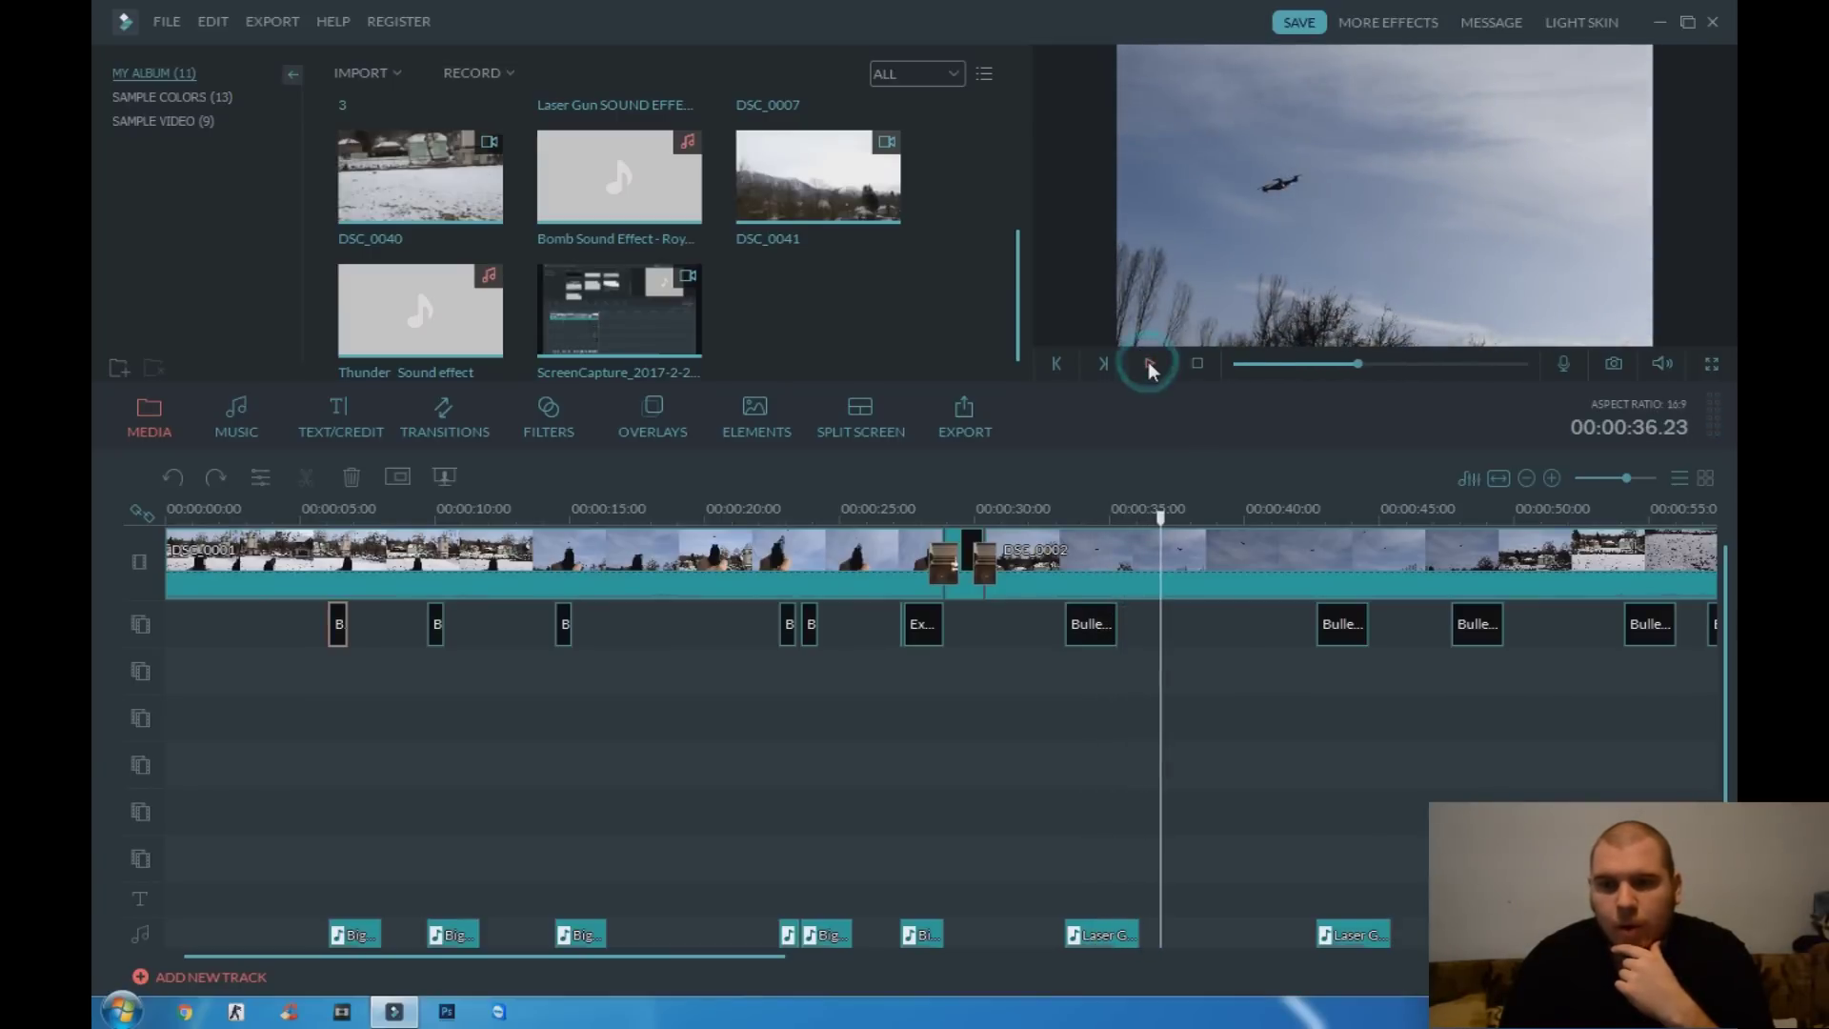
Play the last clip from about 1:16 to 1:25, pausing once, to examine its layered electricity and explosion effects
scroll(684, 957, down, 5)
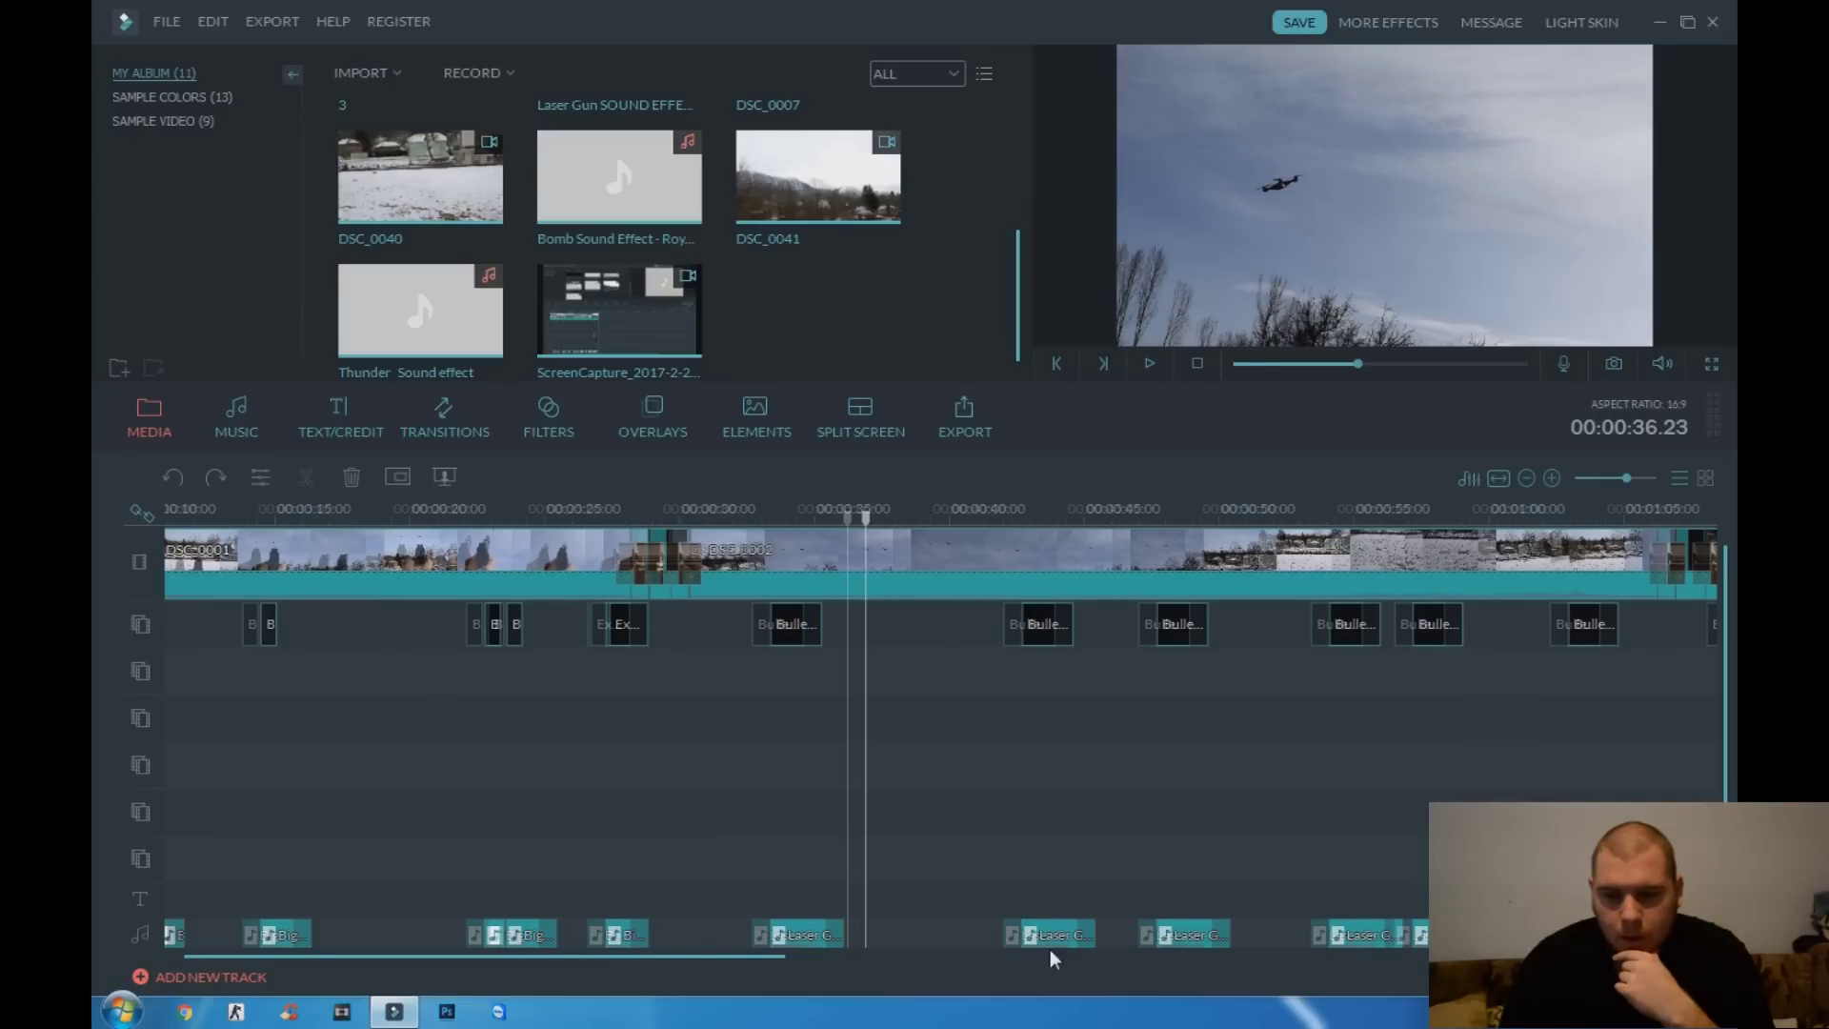
scroll(693, 952, down, 5)
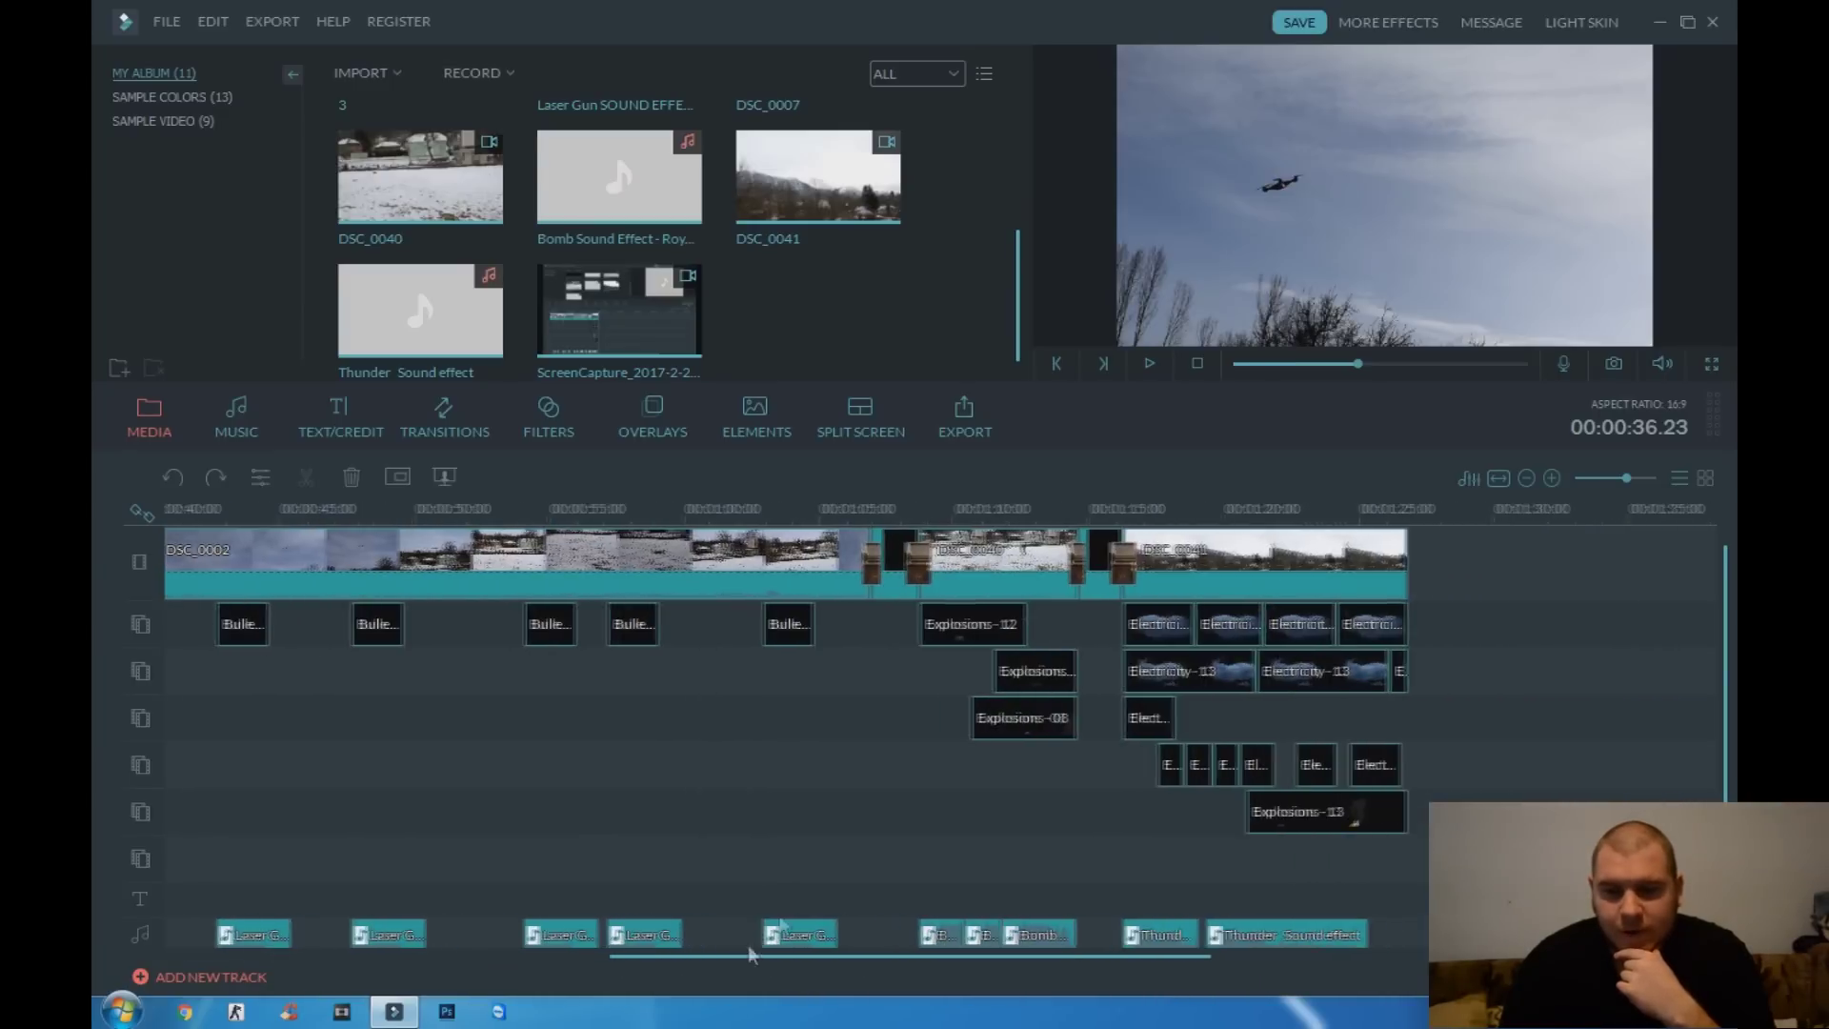
click(1128, 509)
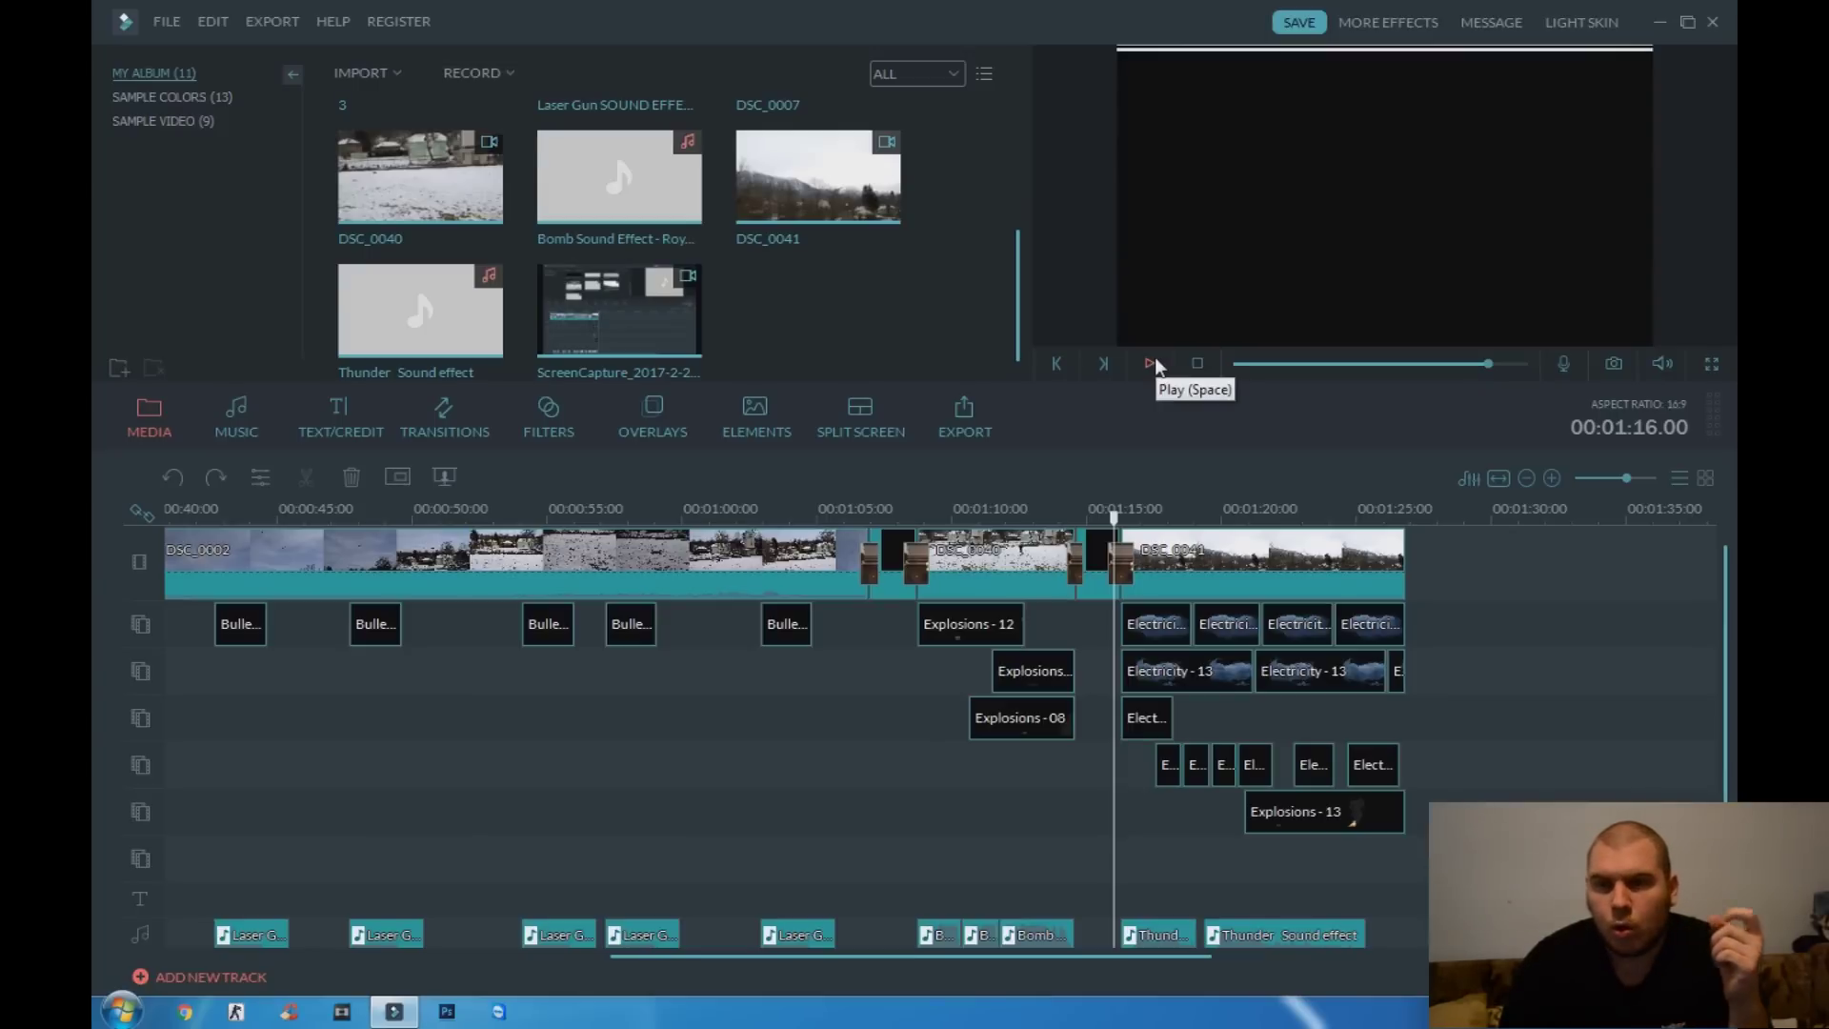
click(1152, 362)
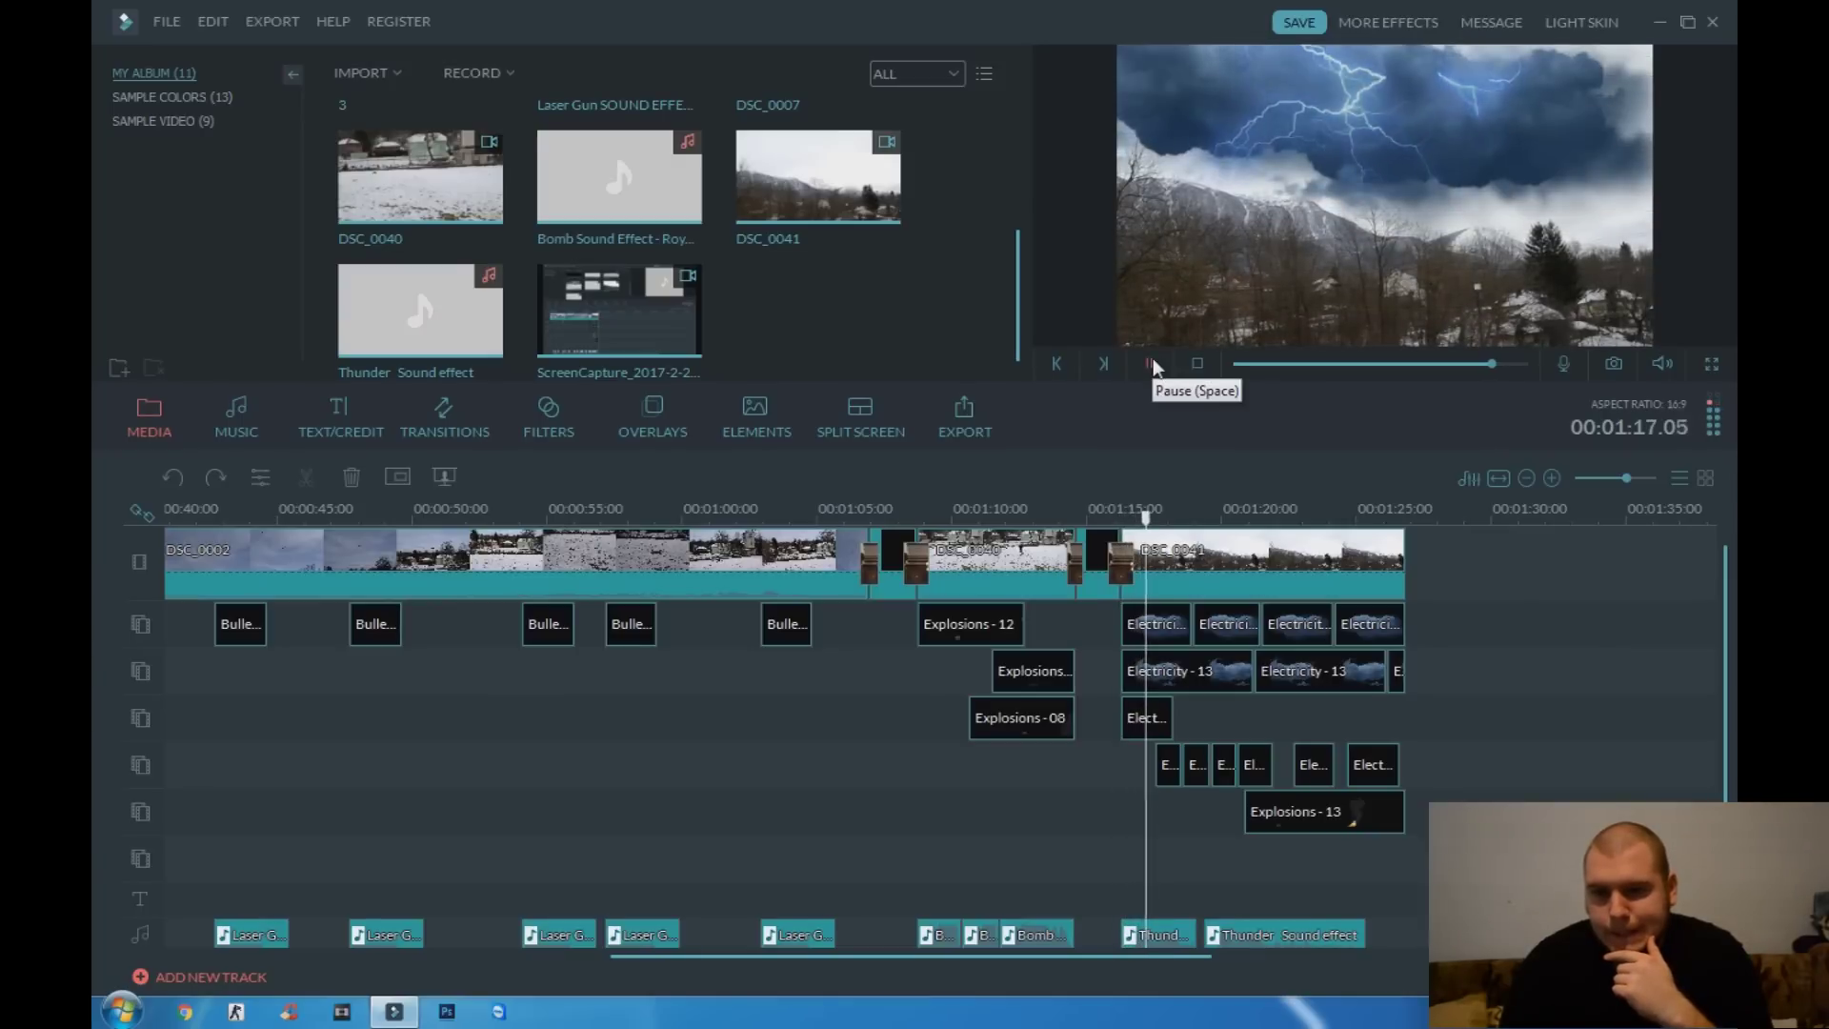
click(1152, 364)
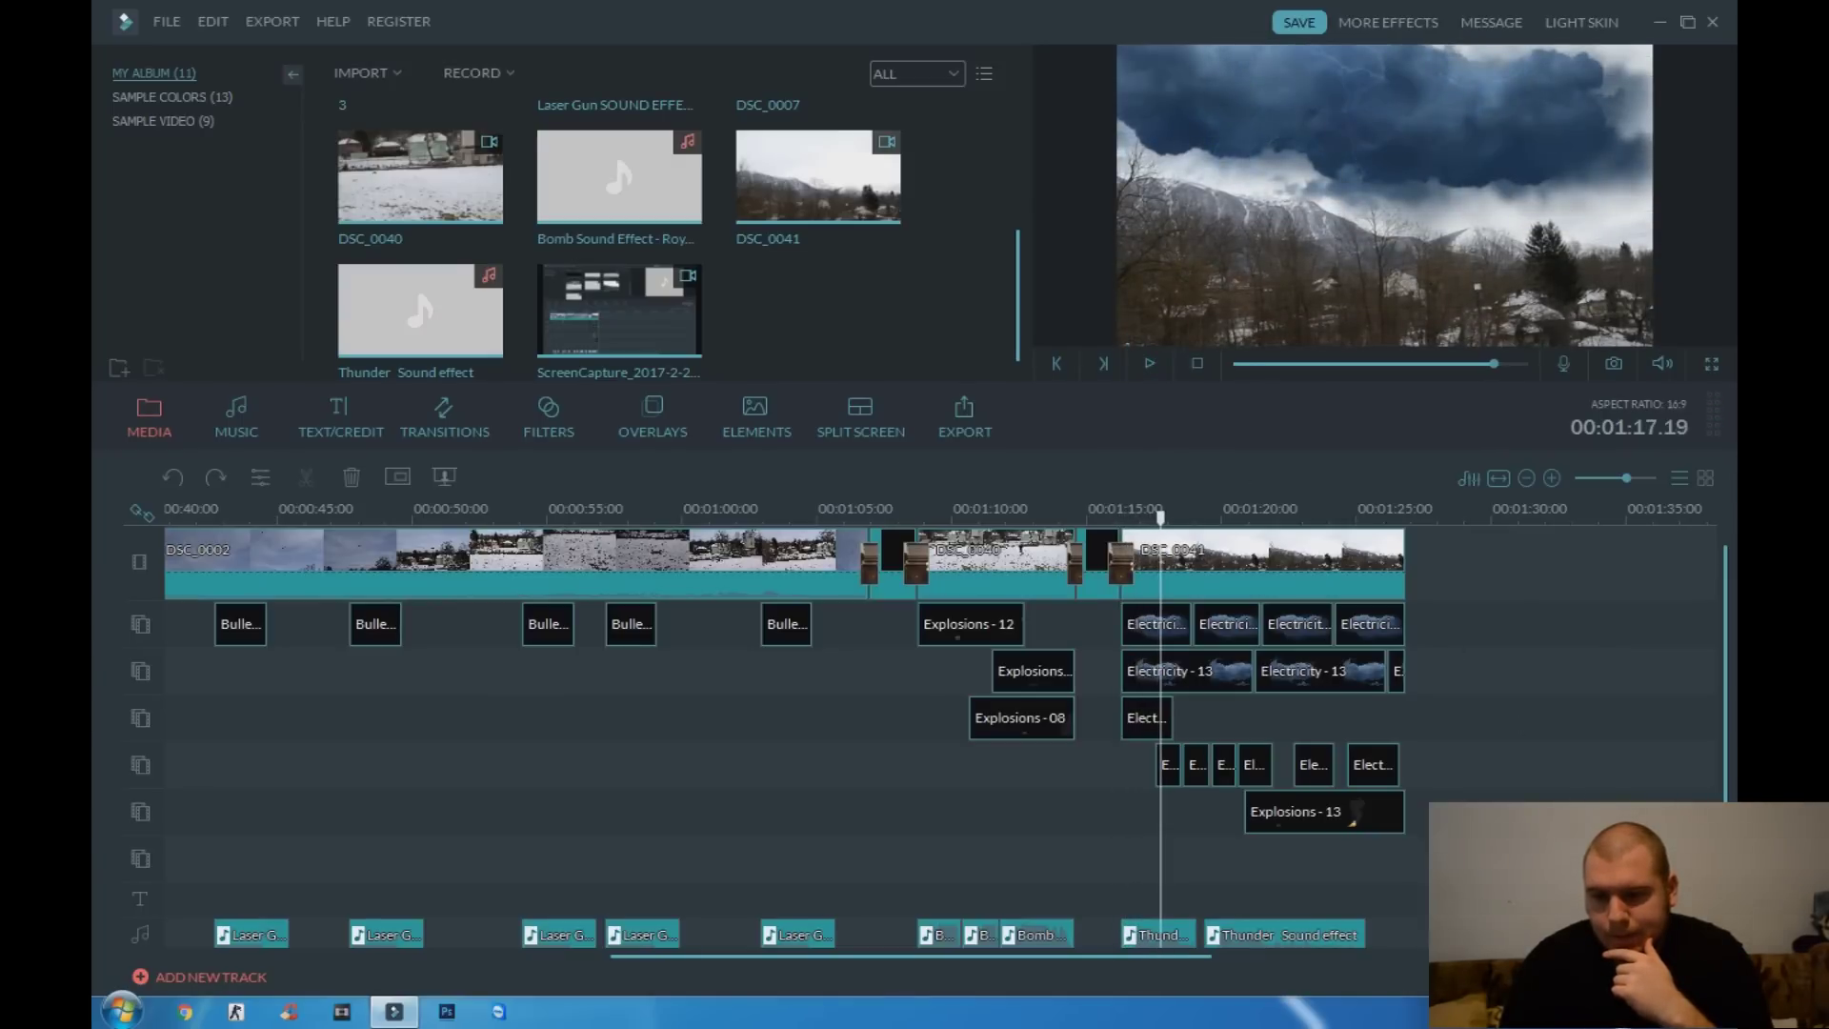
click(1622, 1012)
click(1151, 364)
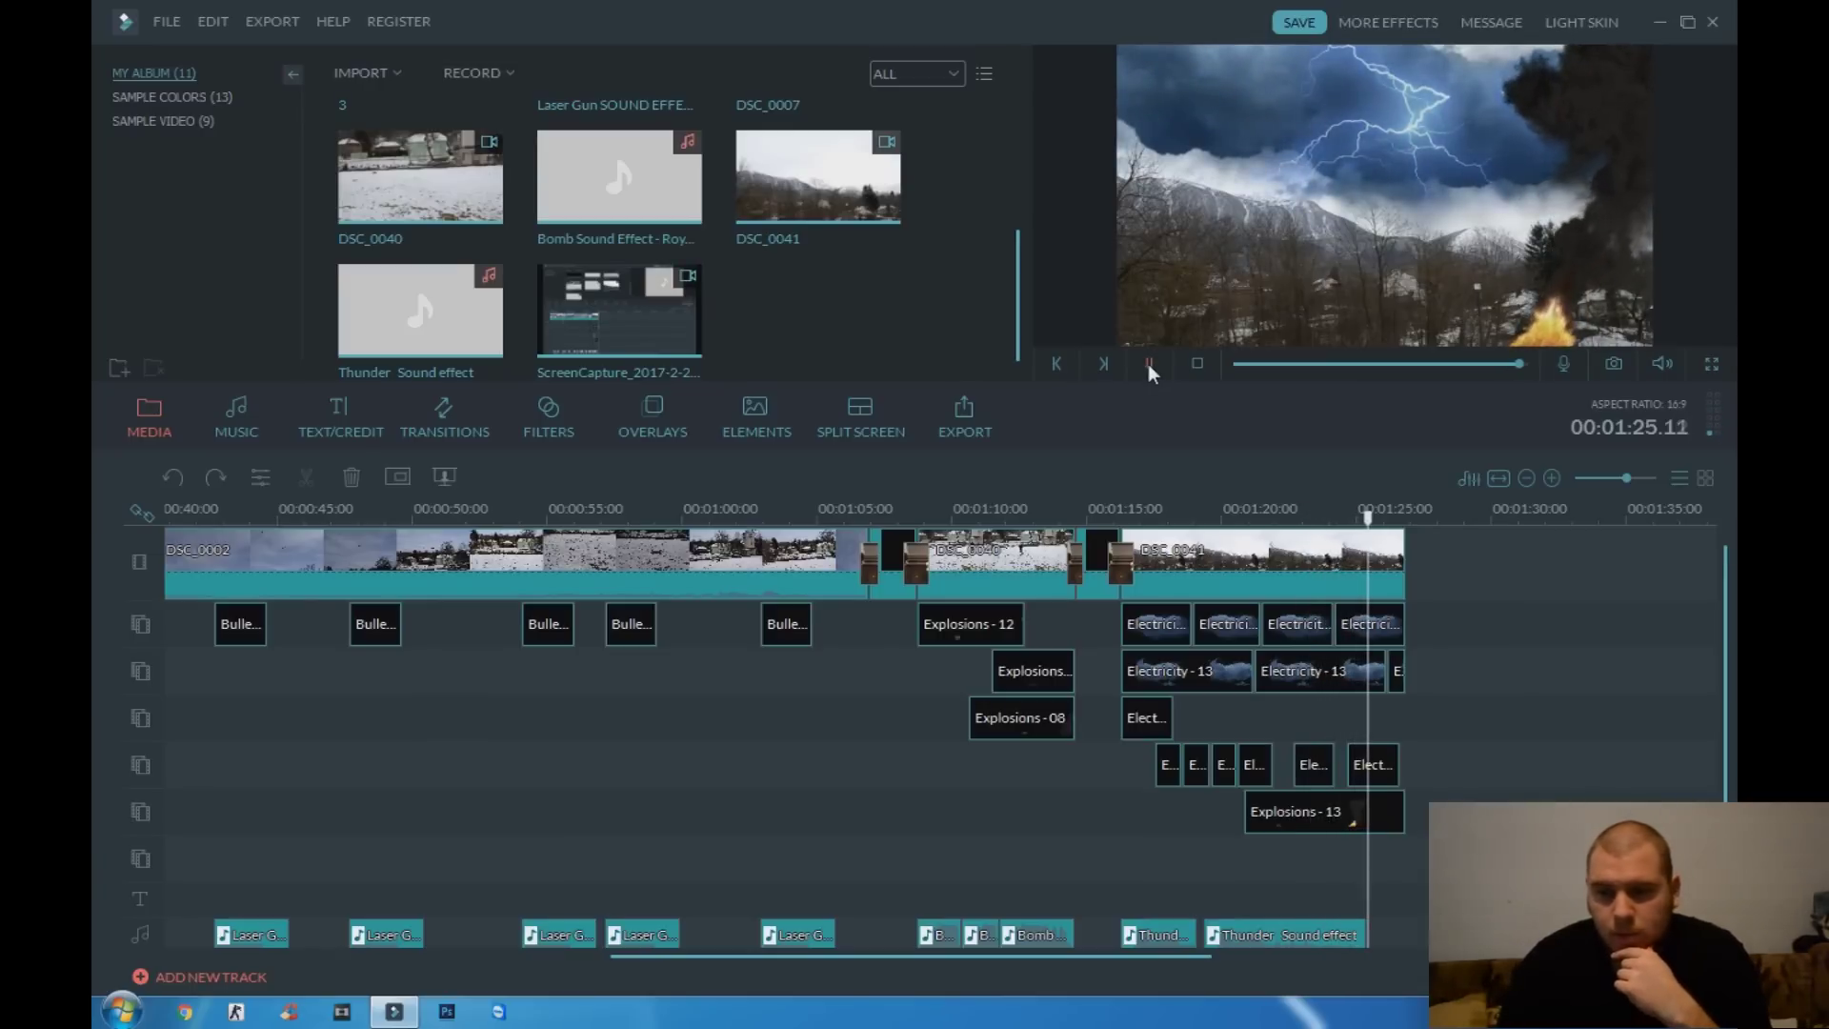
click(1149, 364)
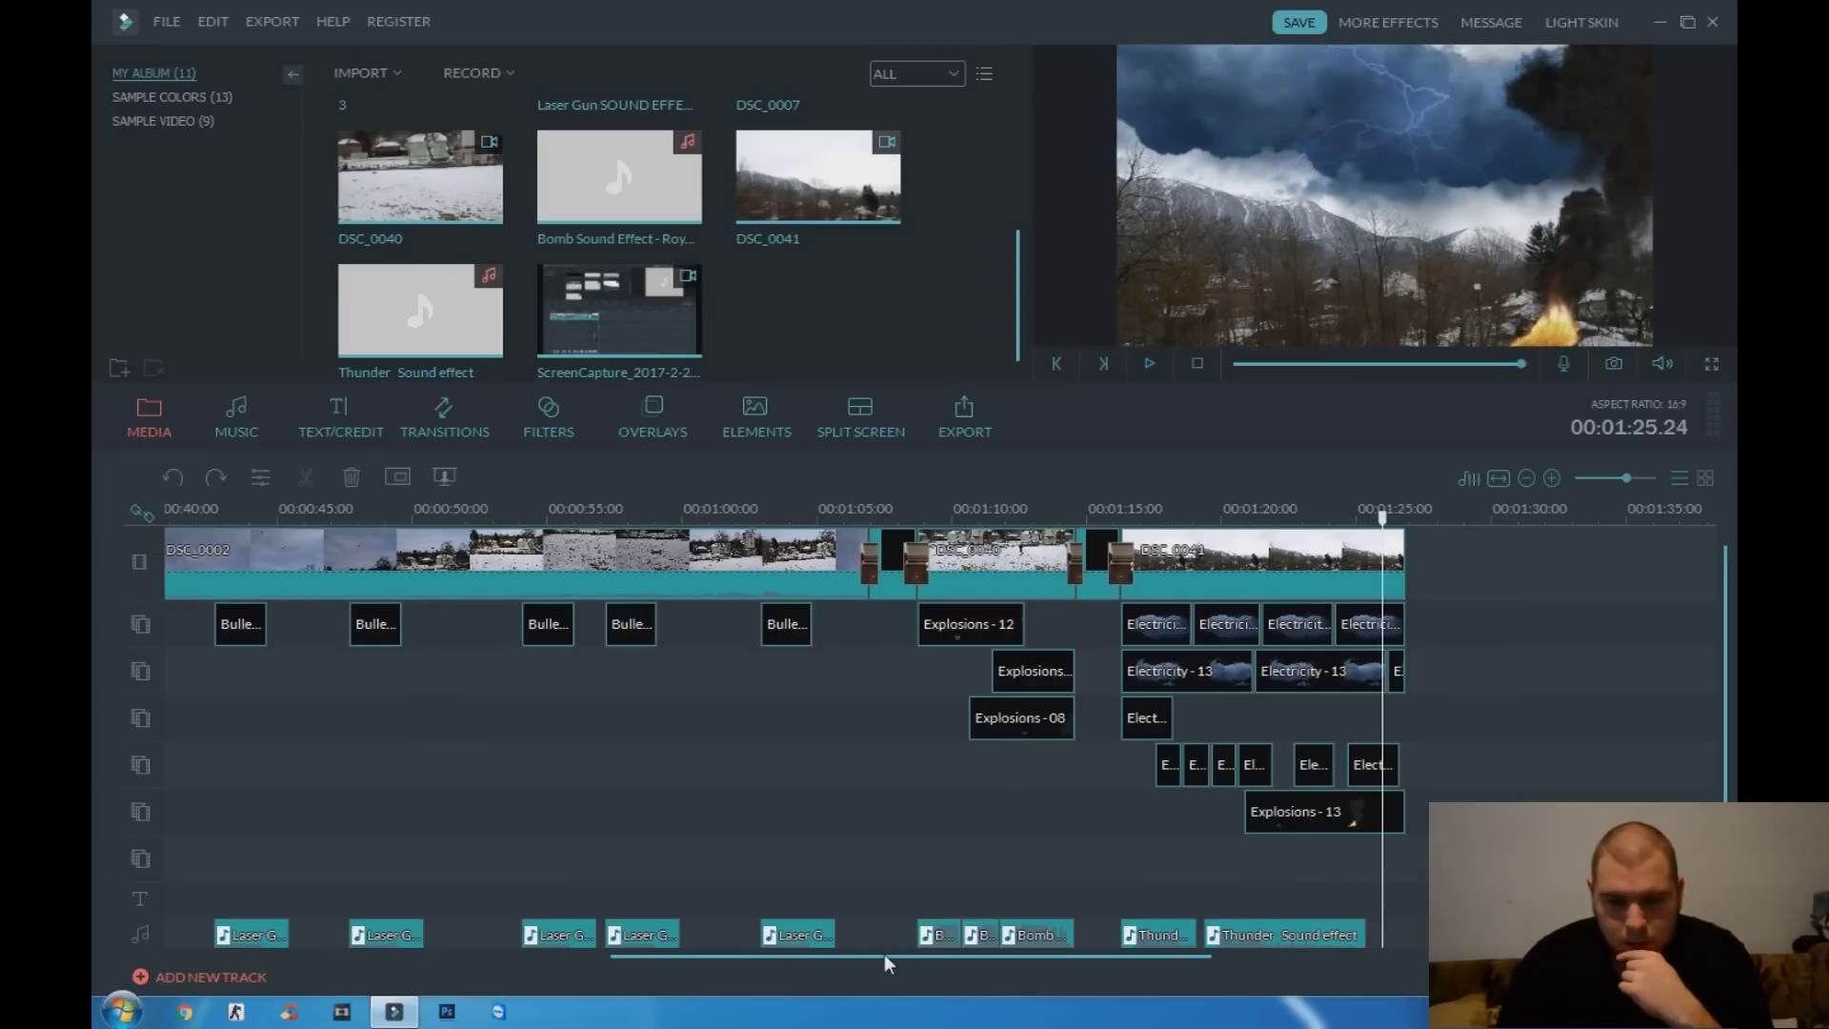
Place the playhead at about 40 seconds and select the DSC_0002 clip
drag(884, 955, 756, 955)
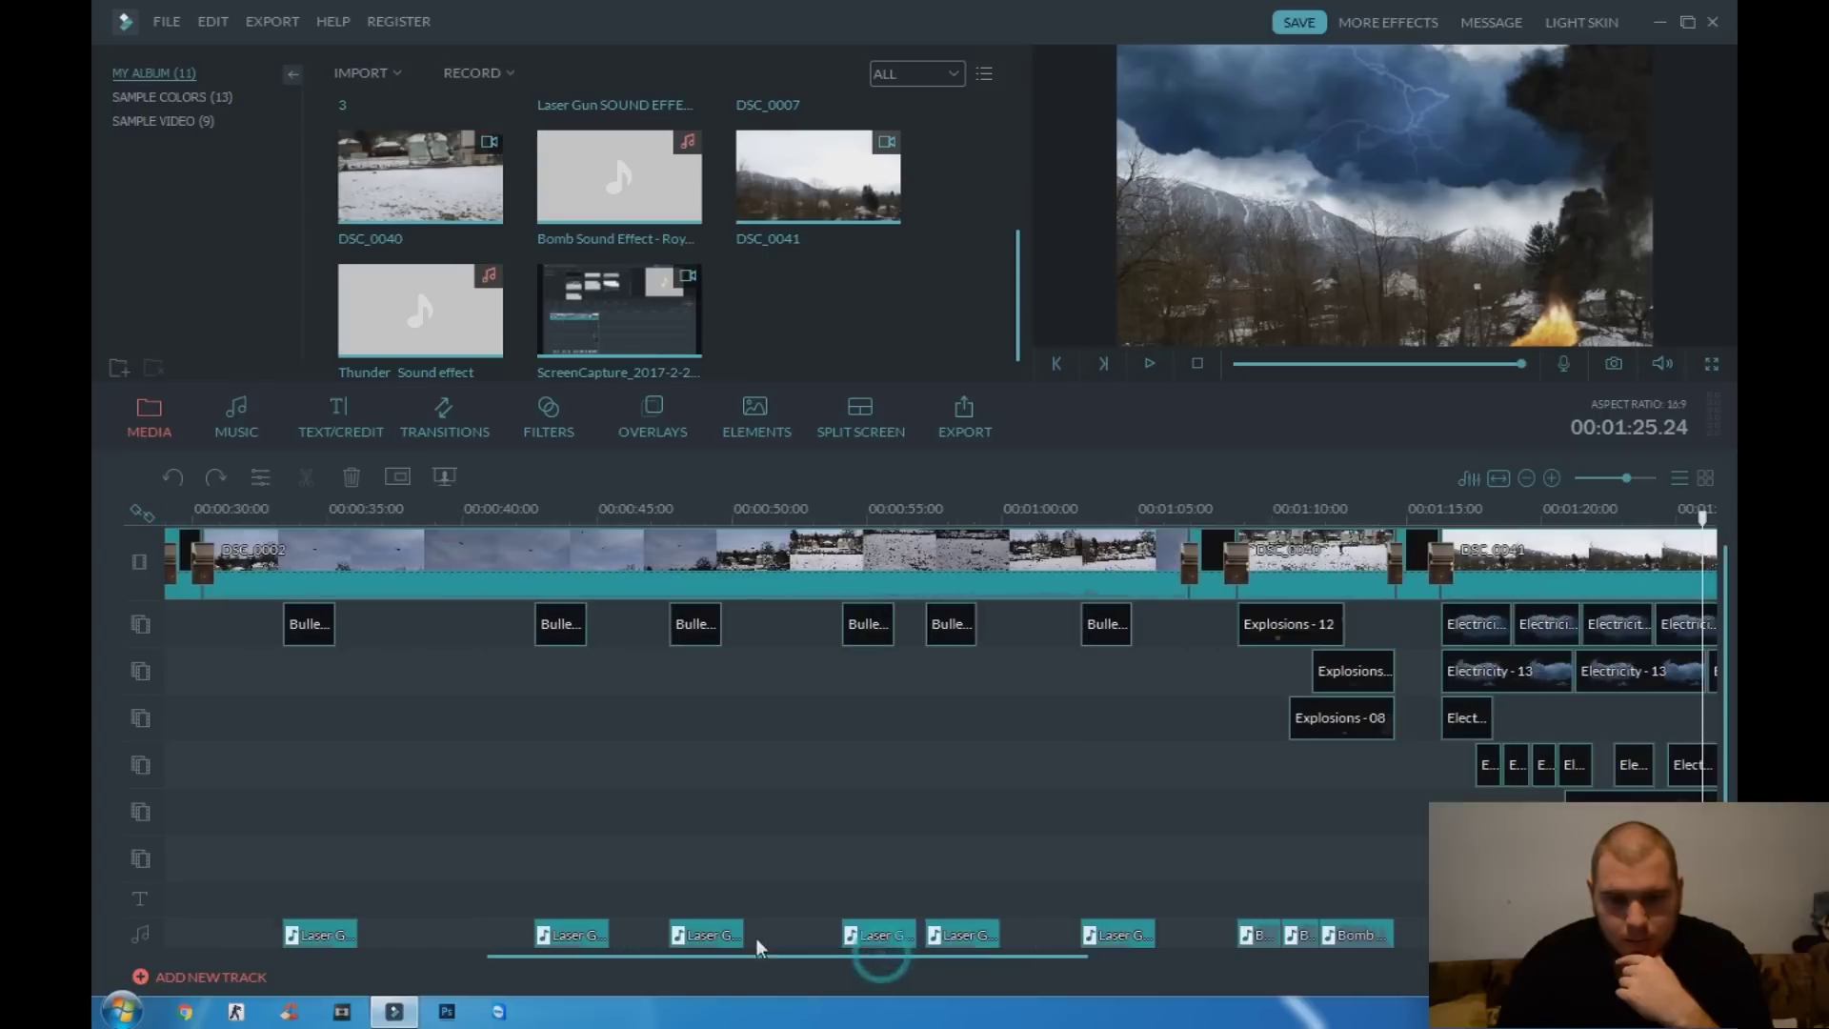
click(481, 512)
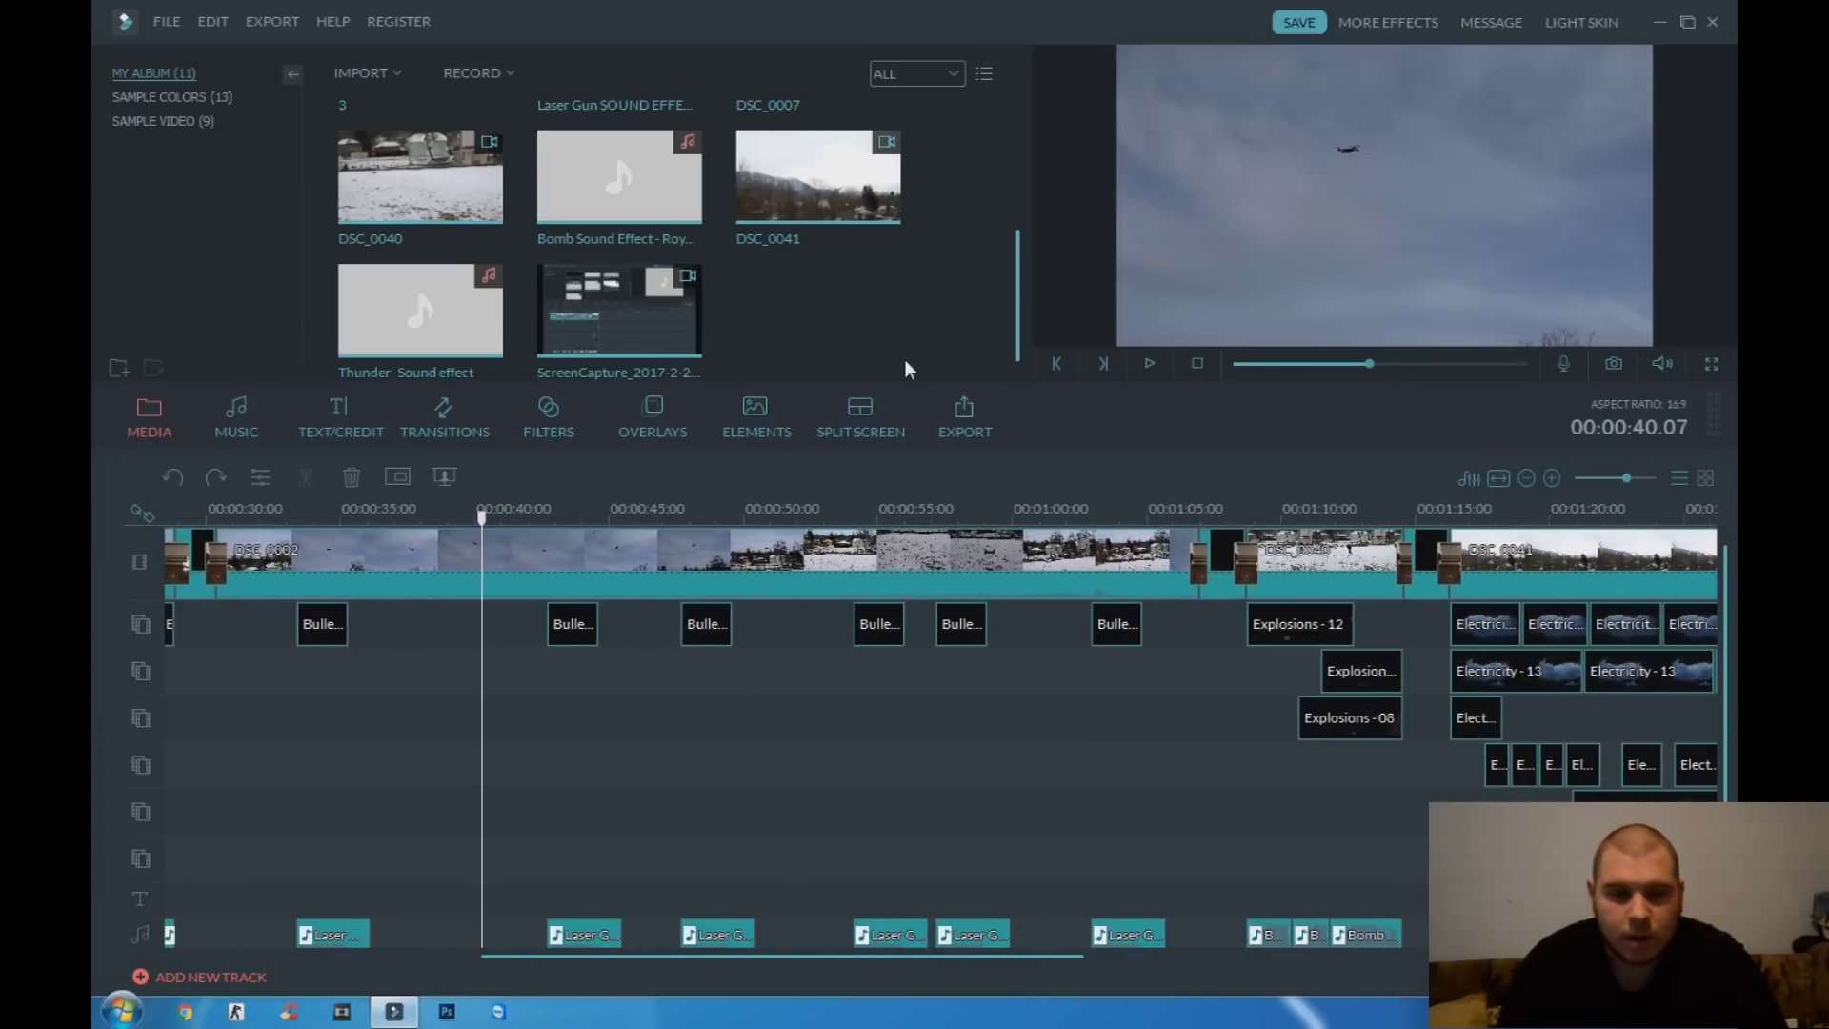
click(471, 552)
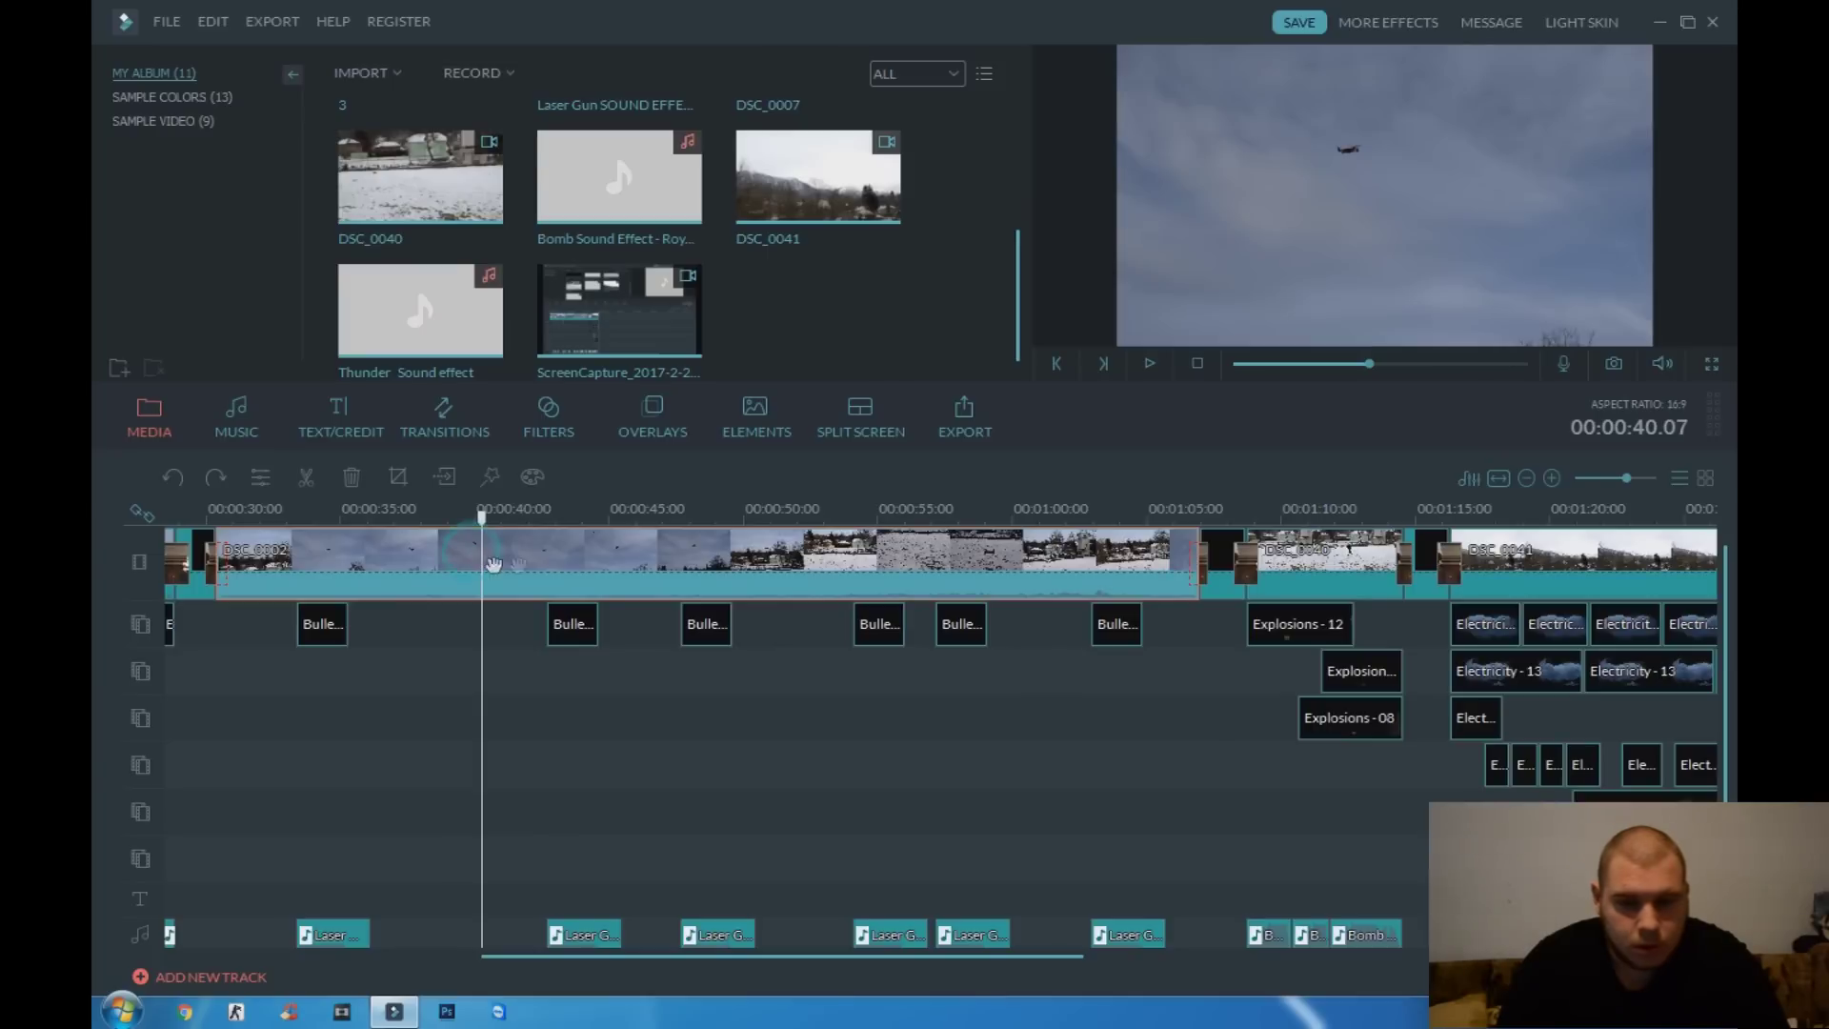
Preview the Blast - 02 and Blast - 03 effects from the Block Buster elements
click(755, 410)
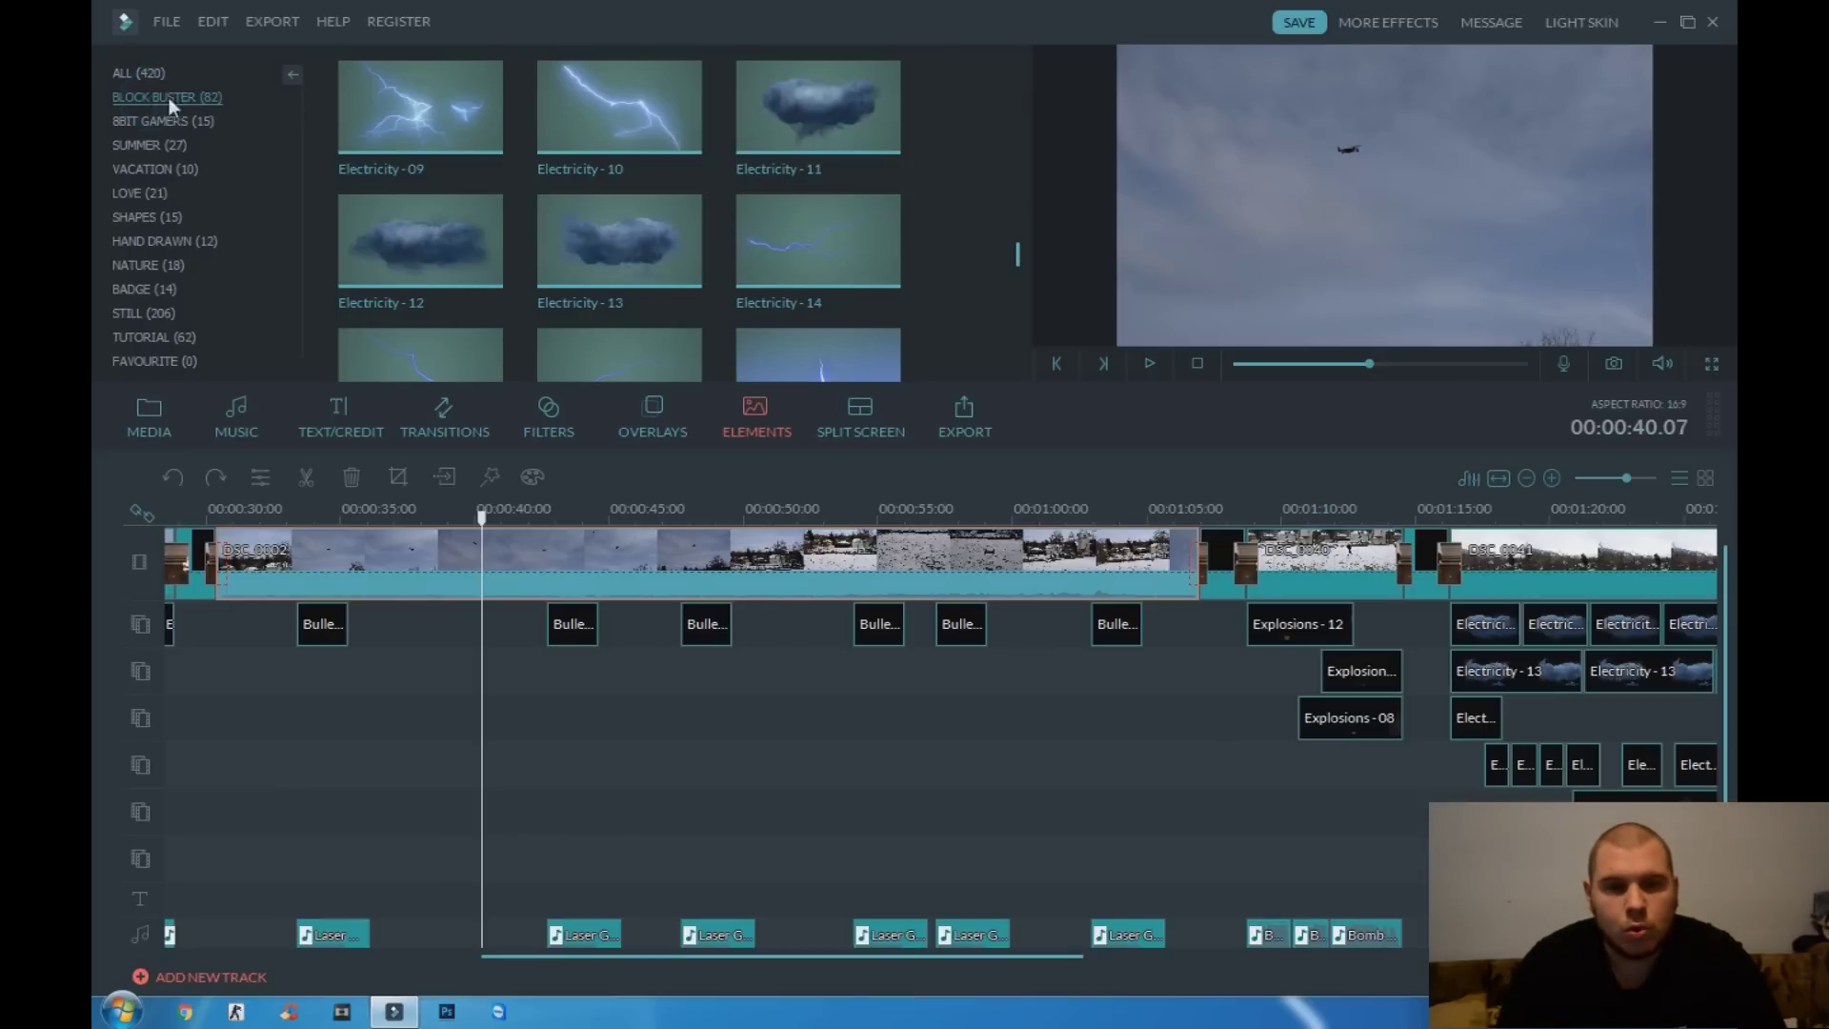
drag(1017, 257, 1036, 82)
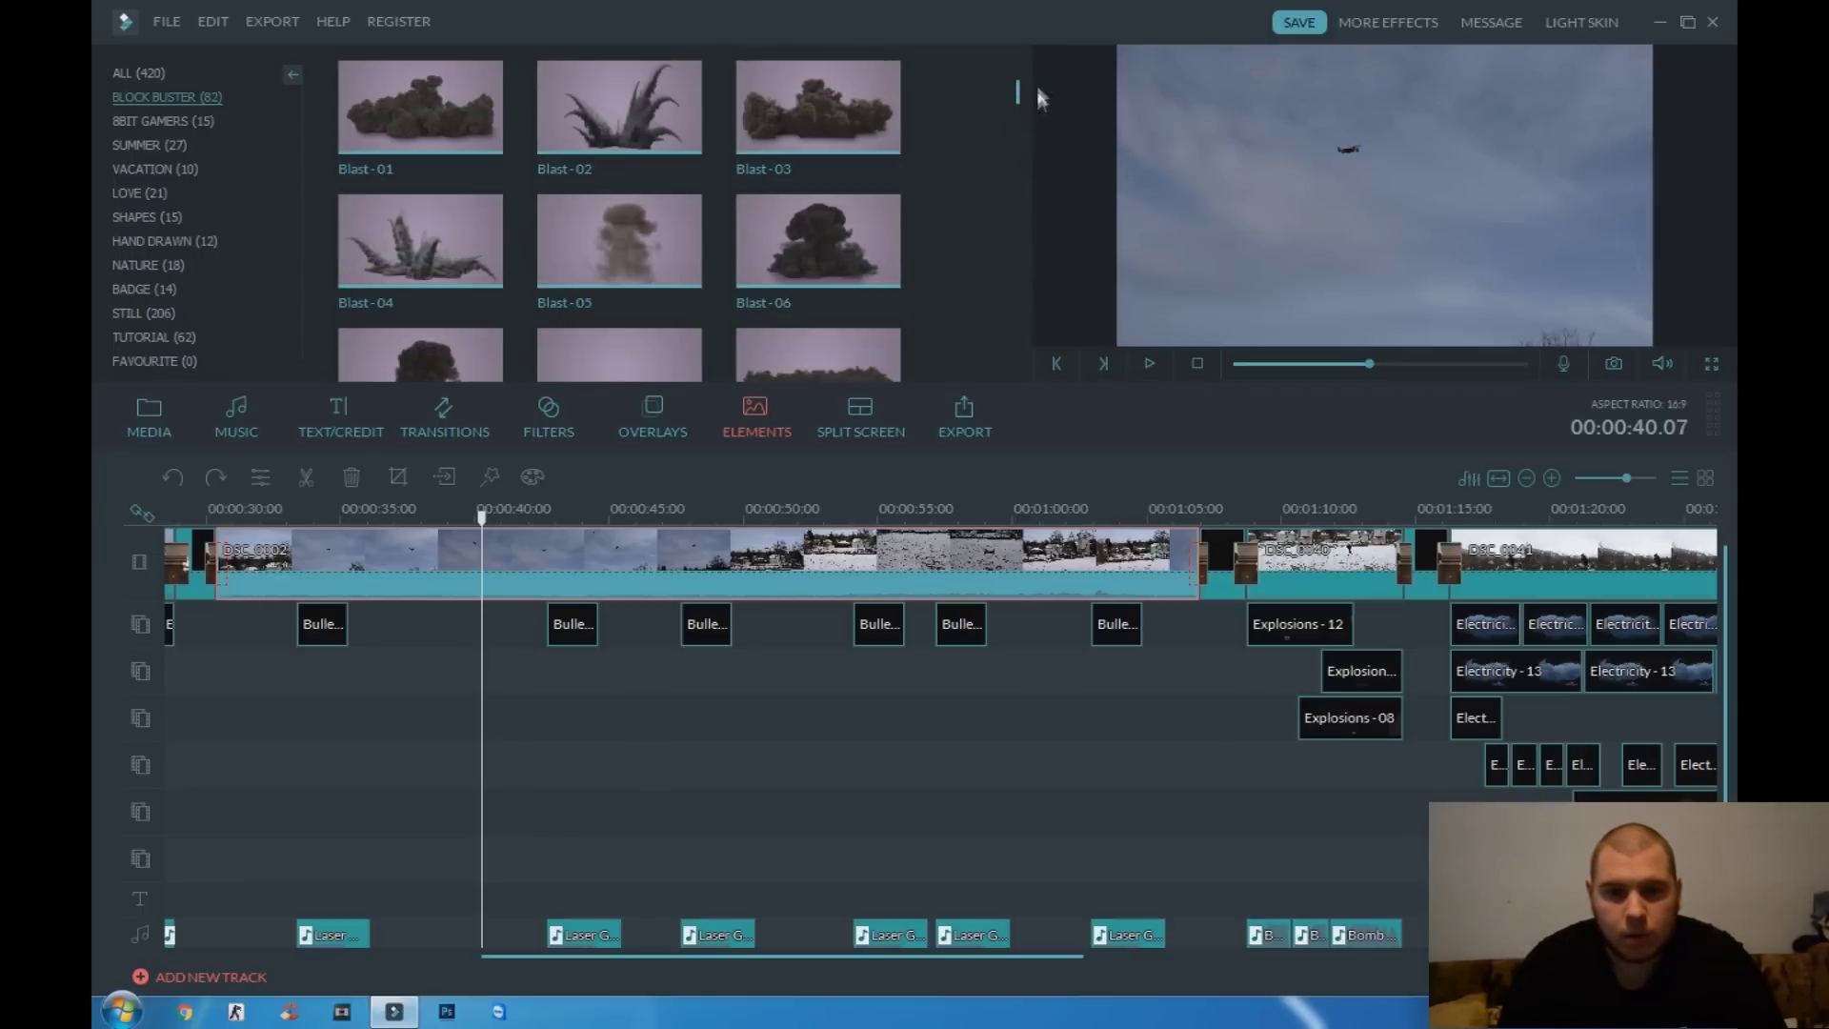
click(619, 119)
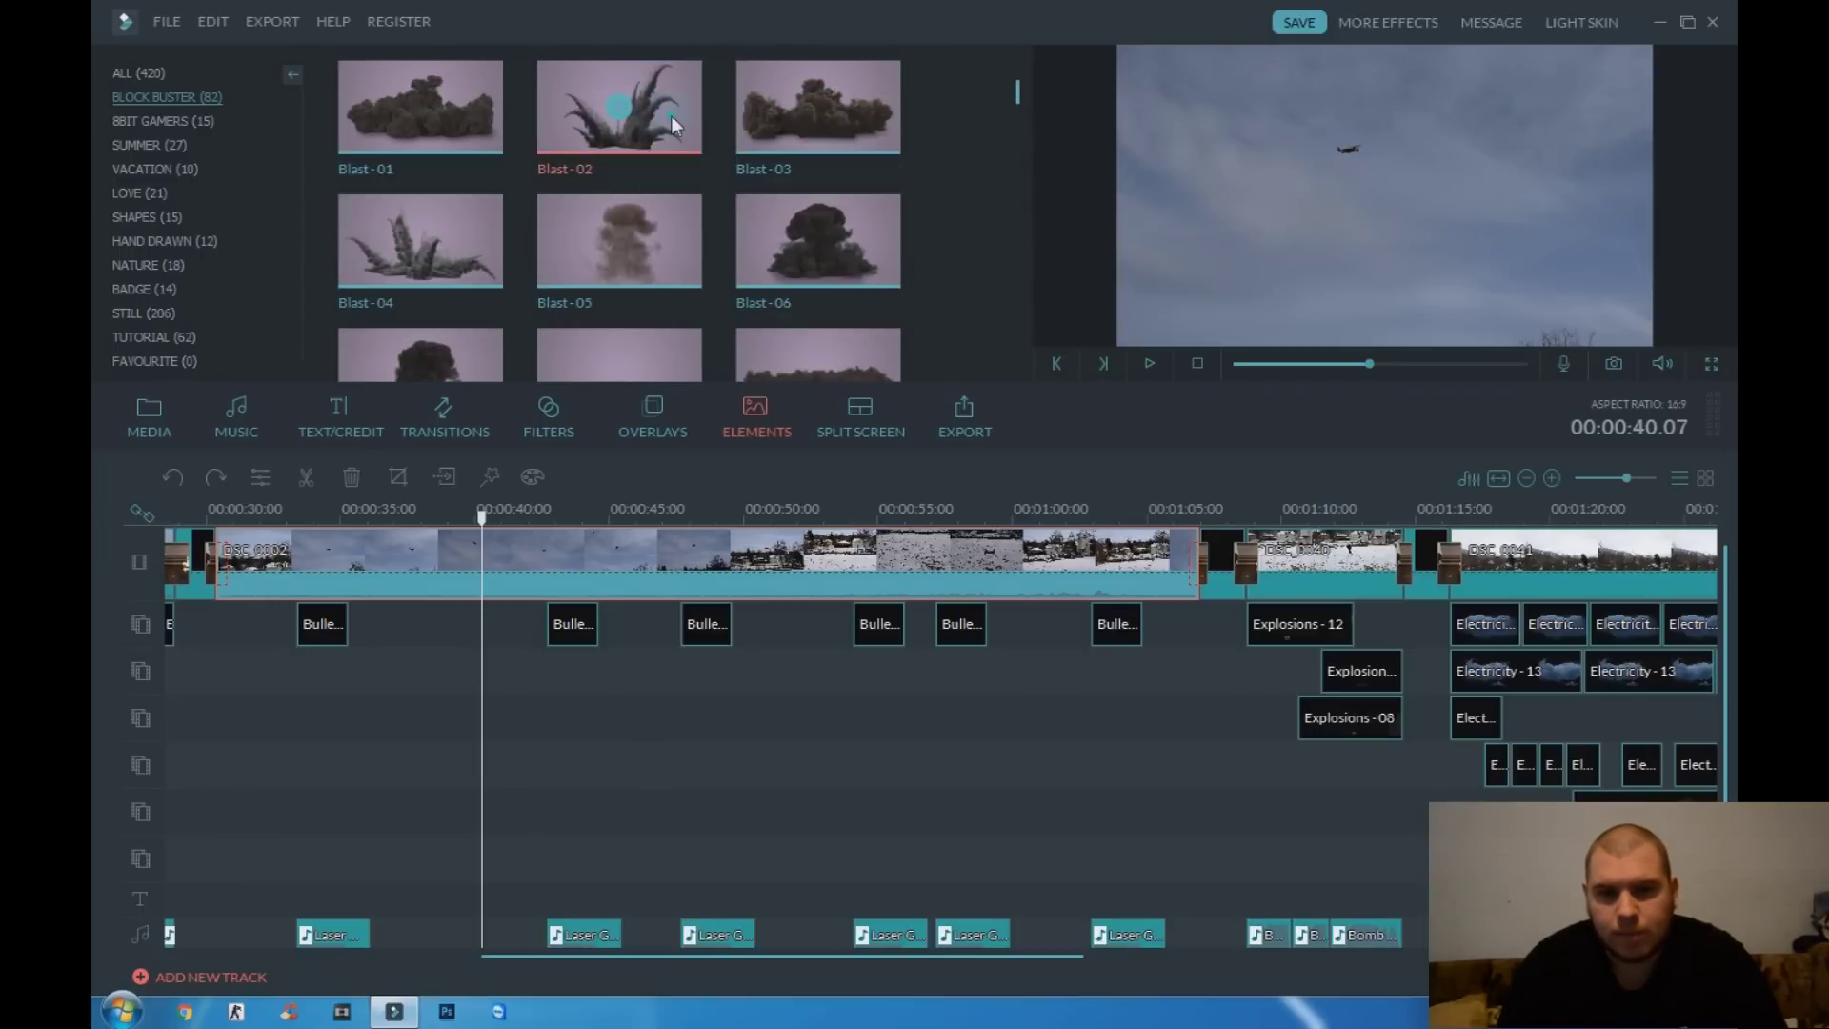
click(1150, 364)
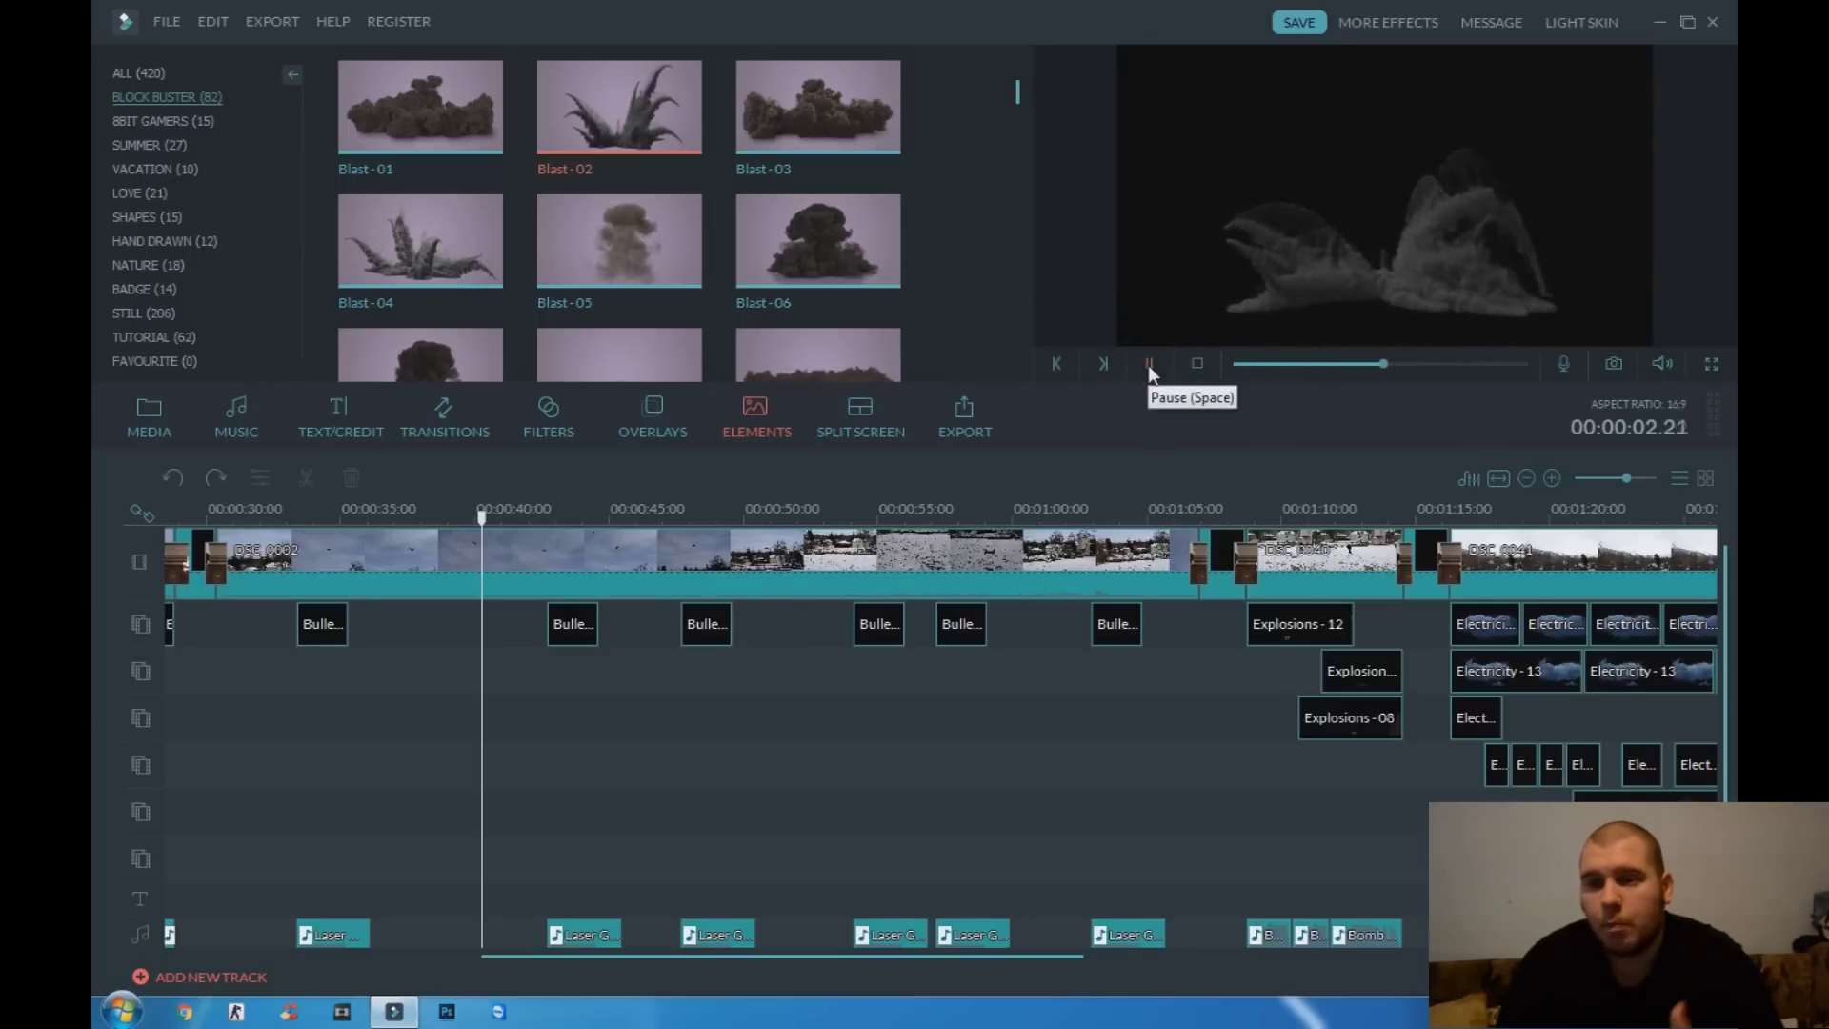
click(1147, 366)
click(817, 103)
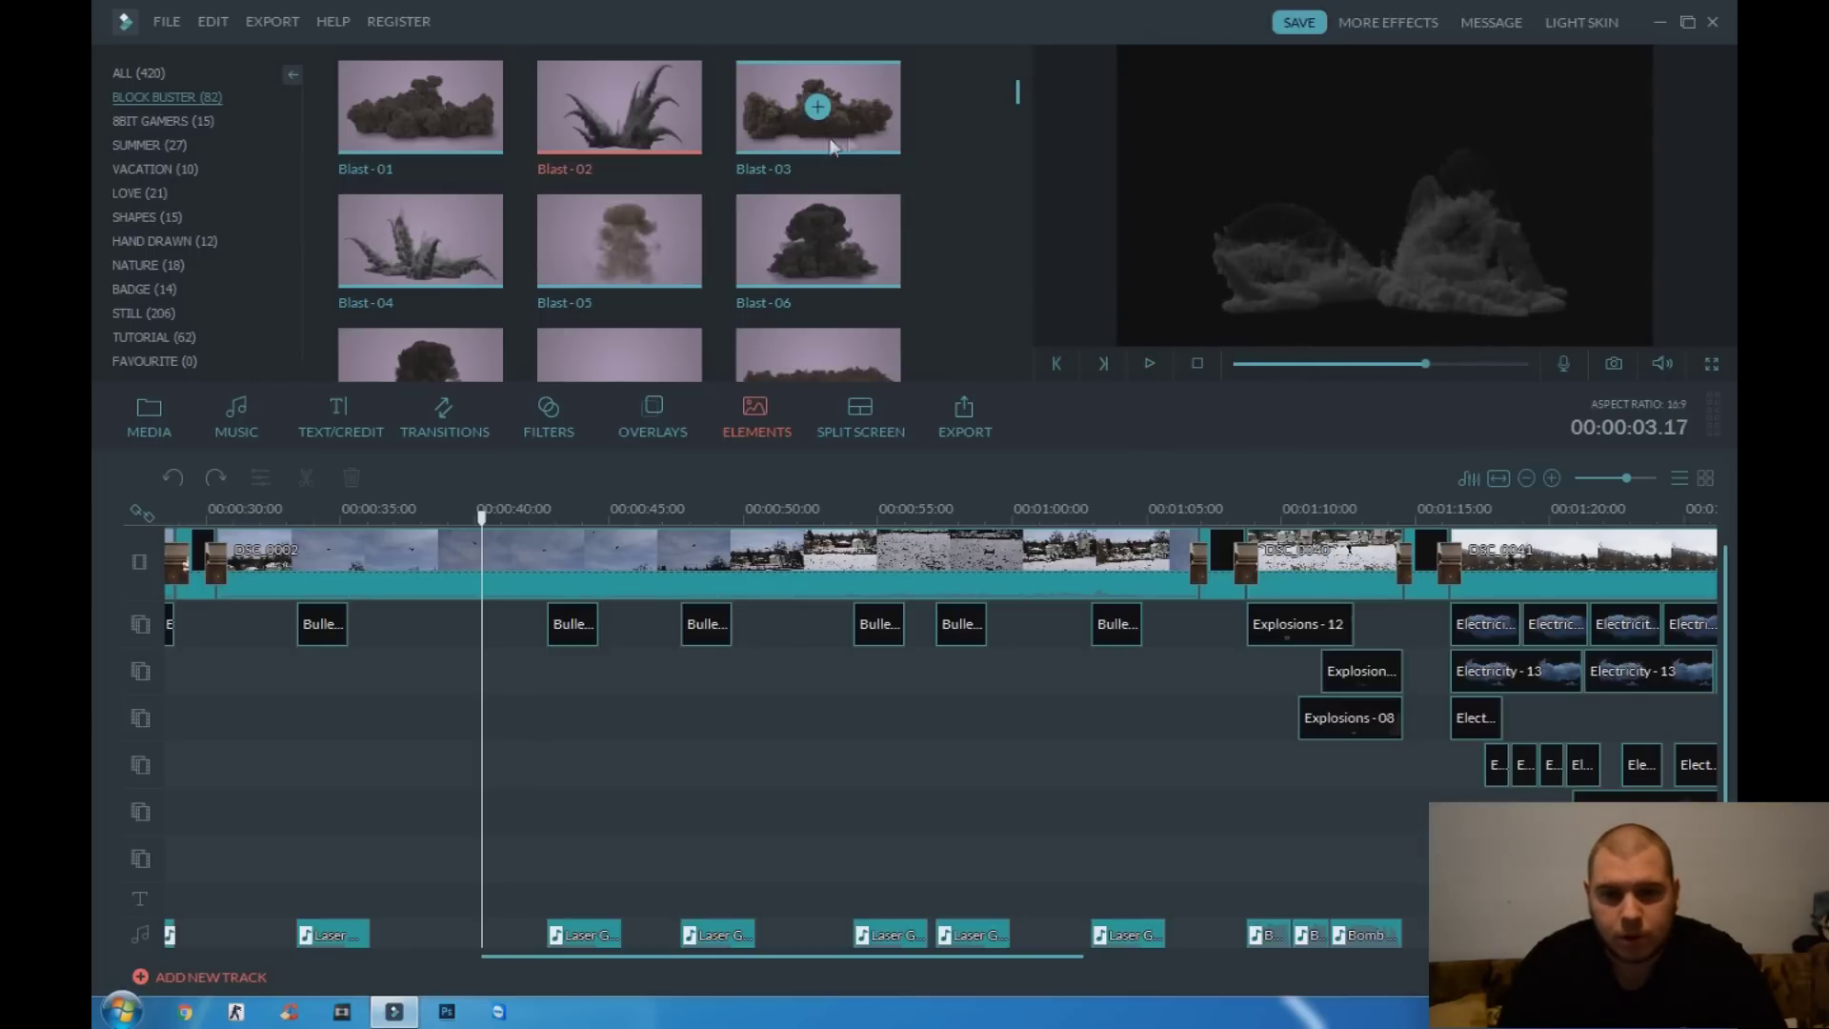
click(1149, 364)
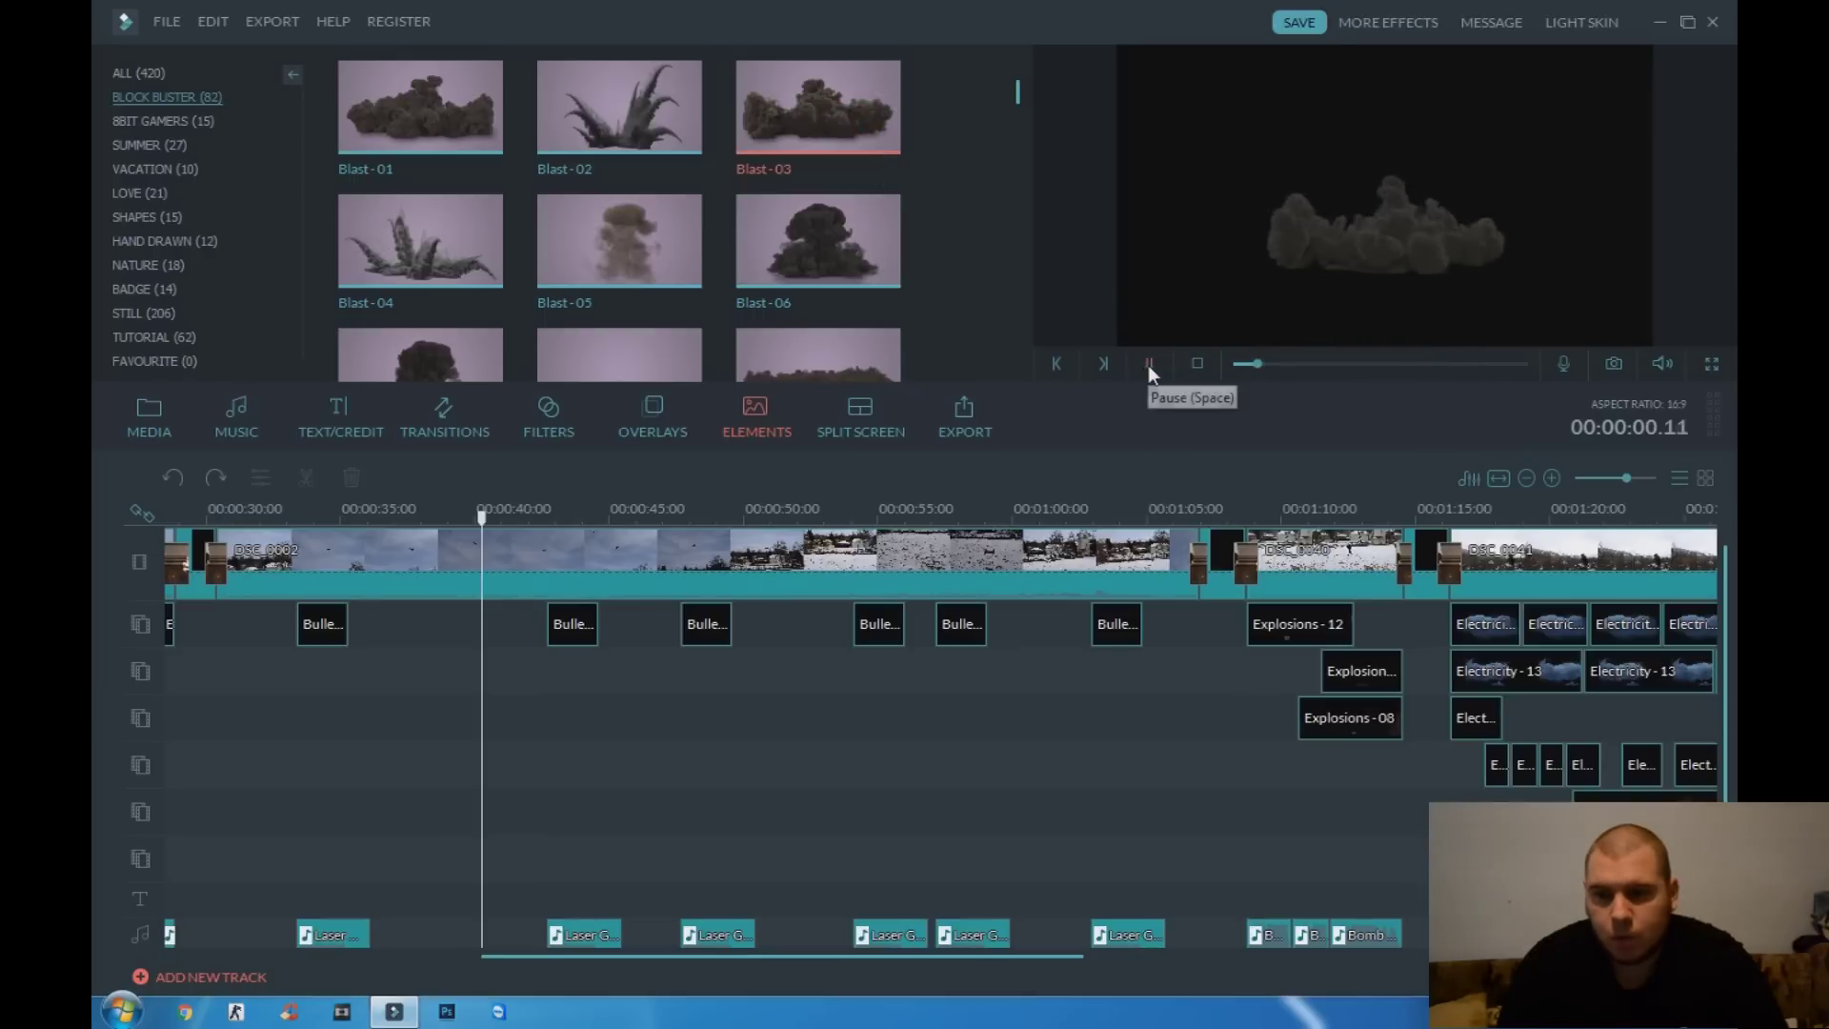
click(1149, 366)
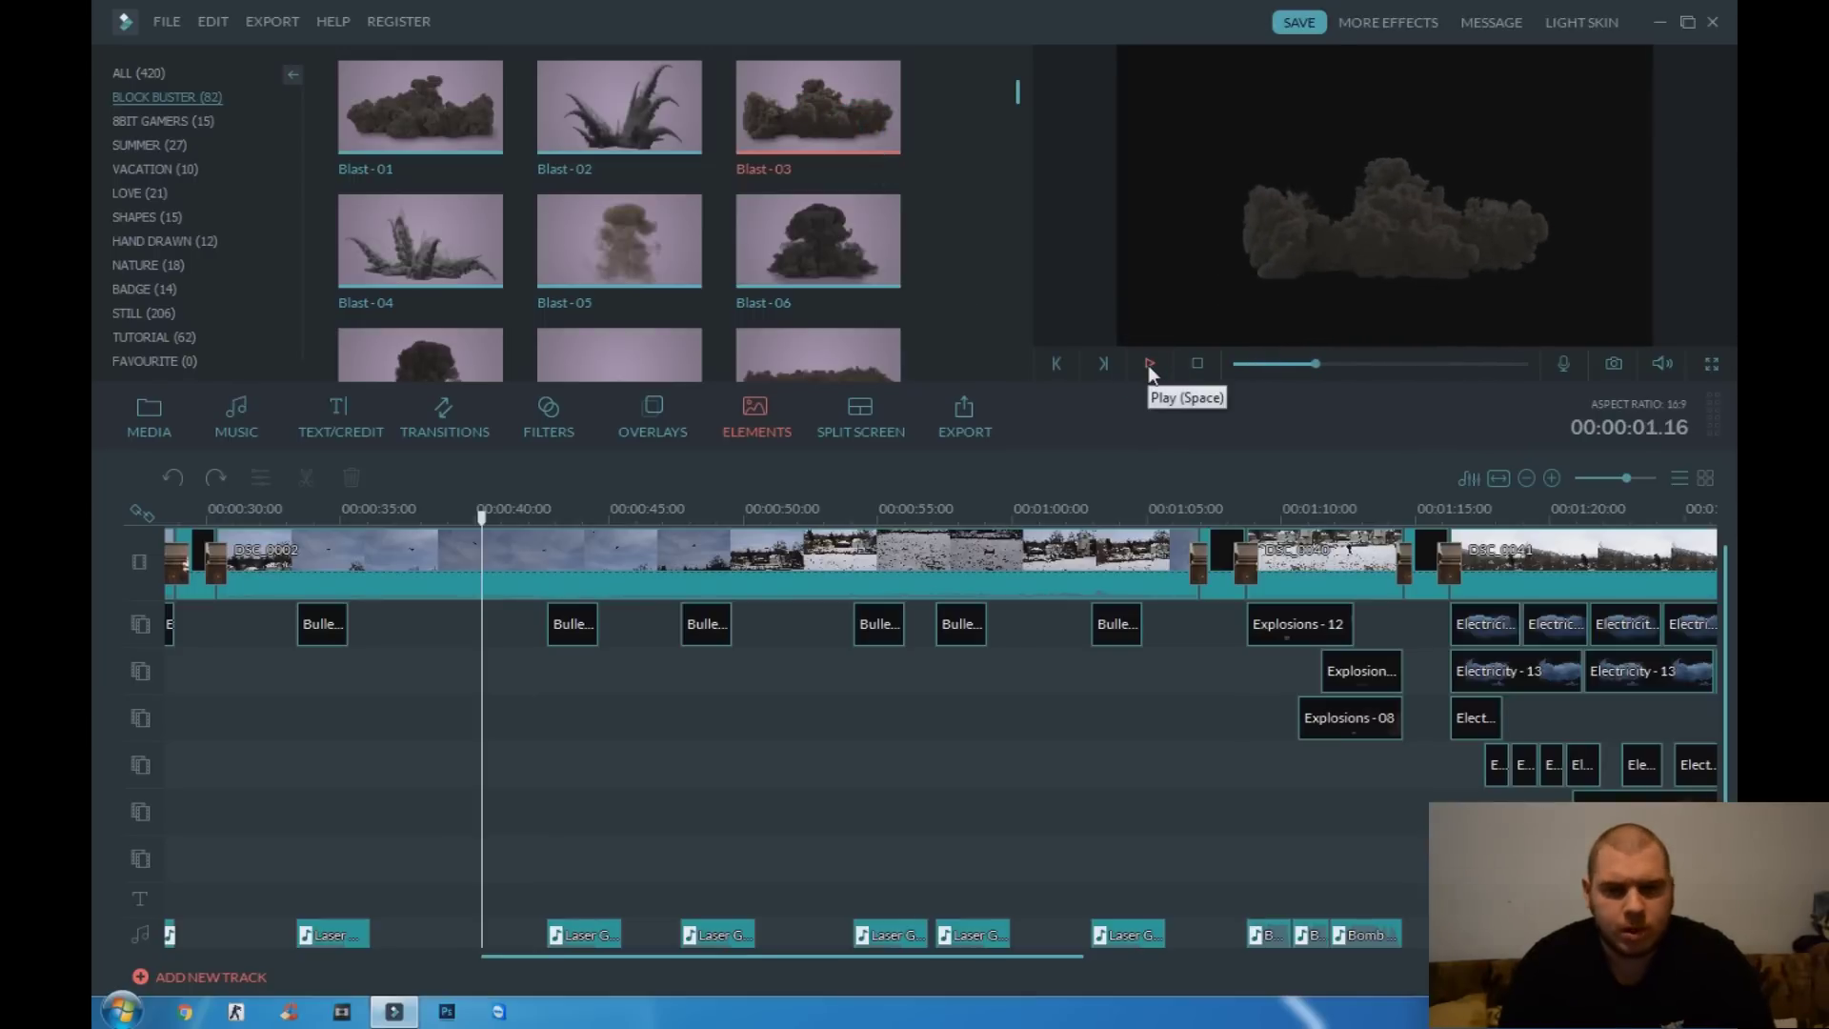
Preview the Blast - 12 and Blast - 11 elements, and select Blast - 16 for viewing
mouse_move(1017, 97)
mouse_down()
mouse_move(1017, 135)
mouse_move(1020, 111)
mouse_up()
click(896, 227)
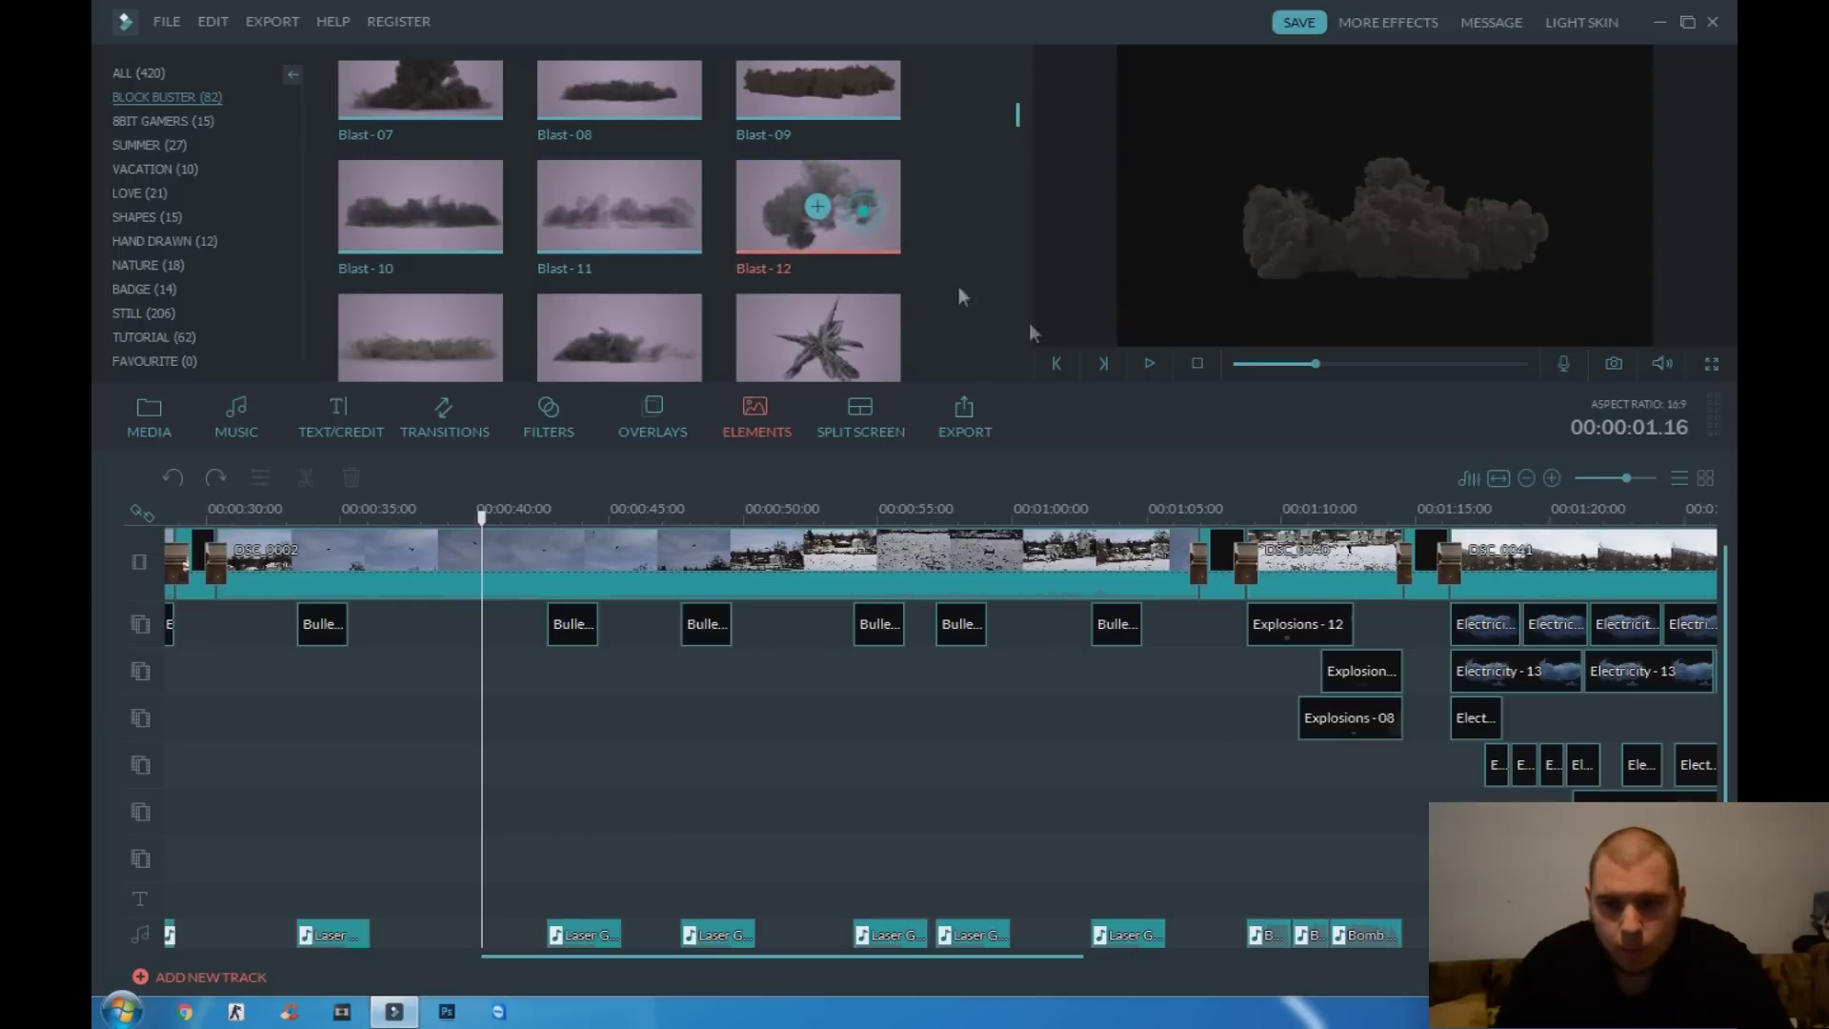
click(1149, 364)
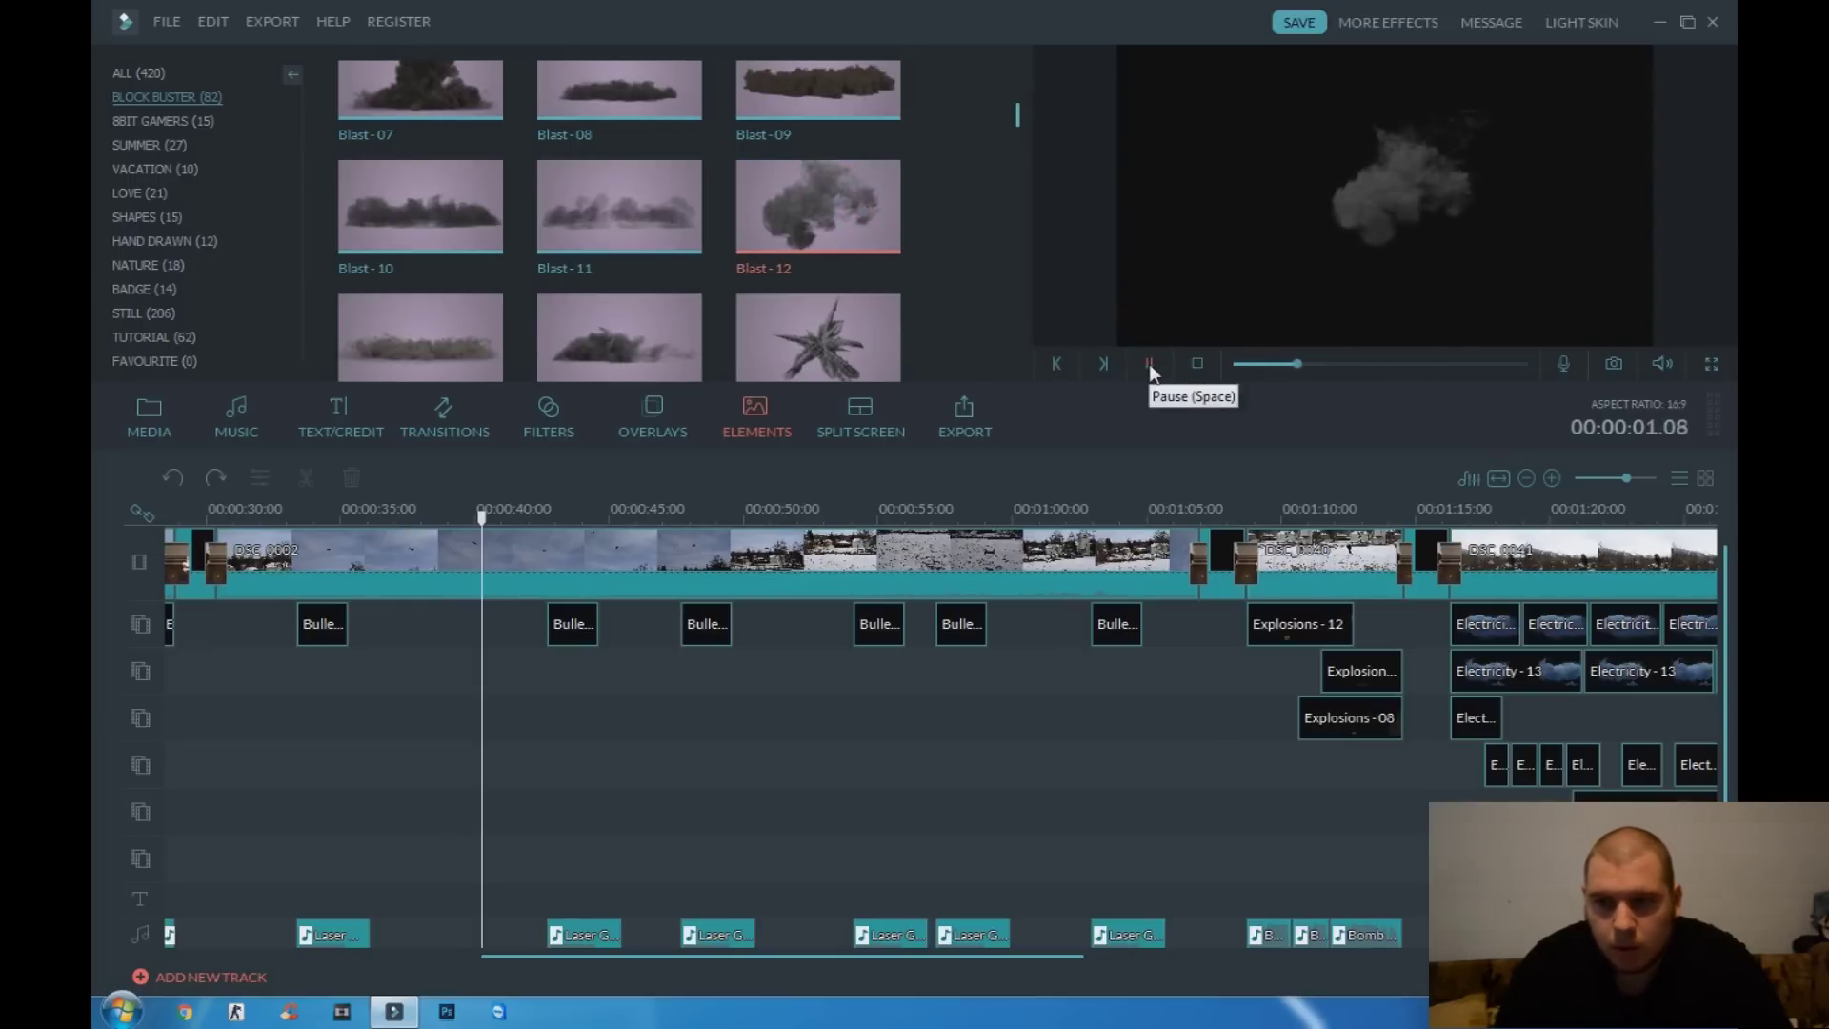
click(644, 208)
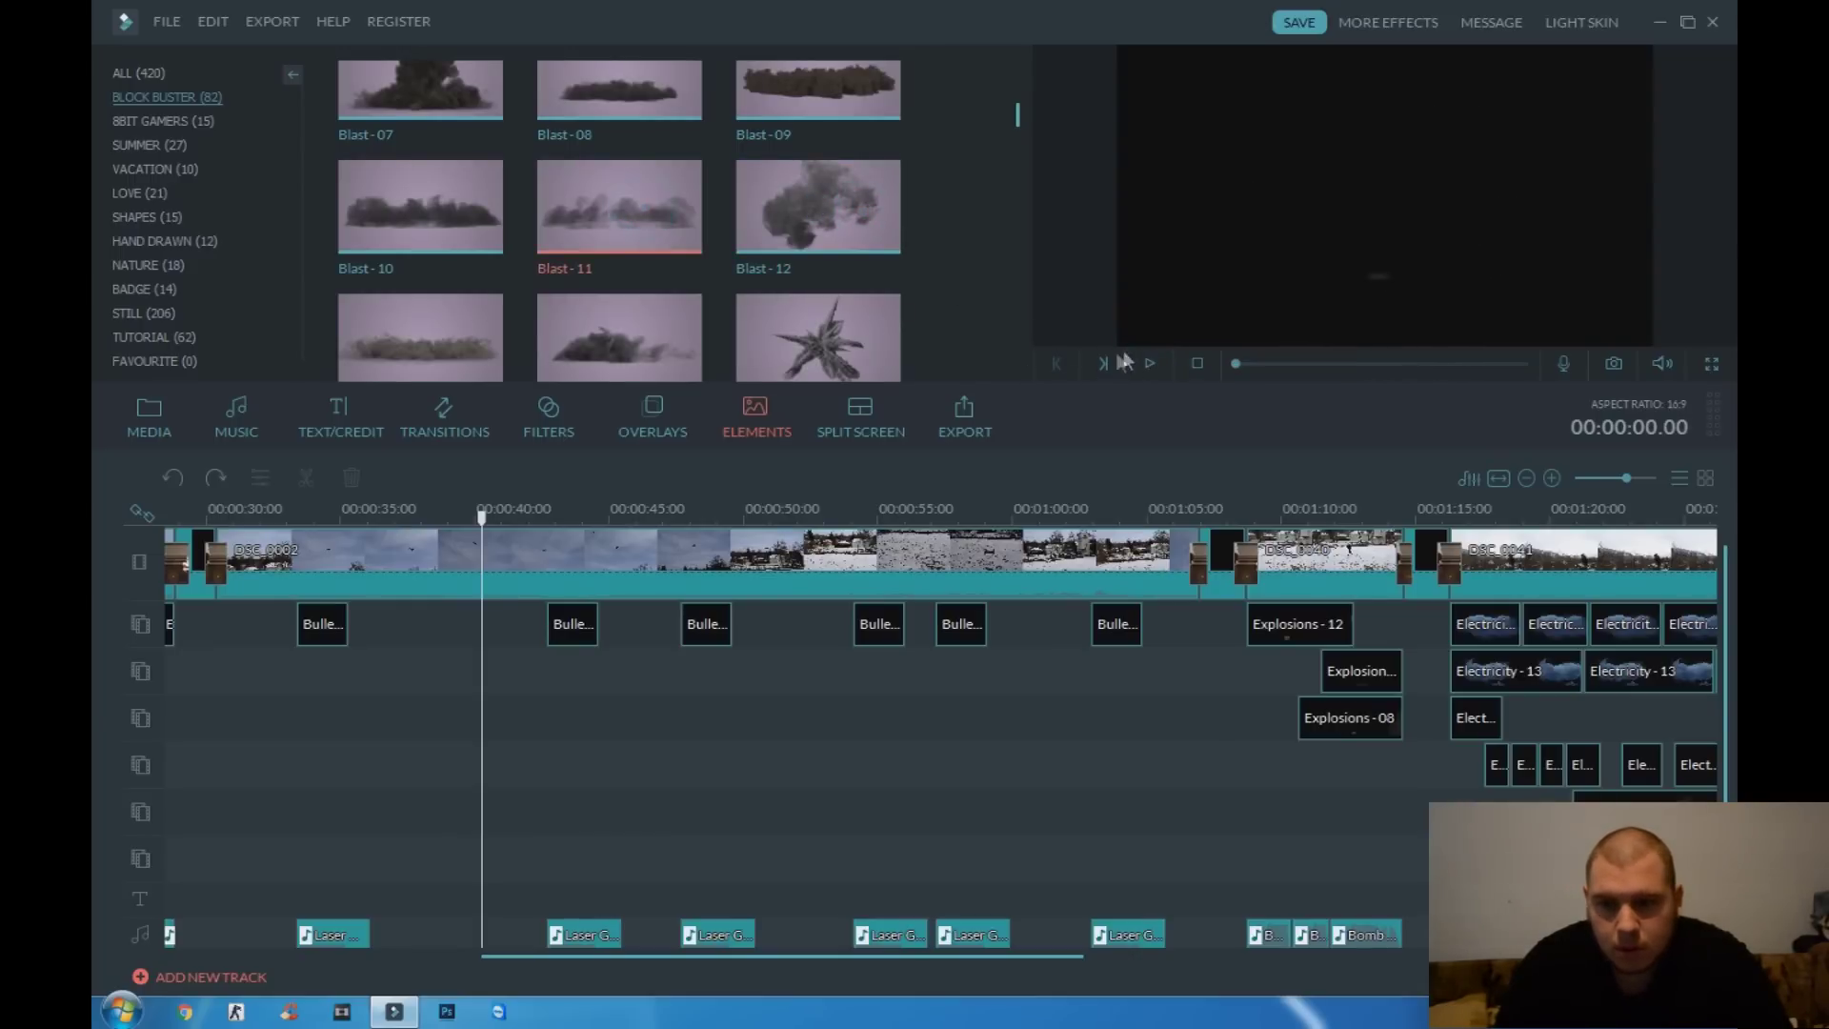
click(1149, 365)
click(1148, 367)
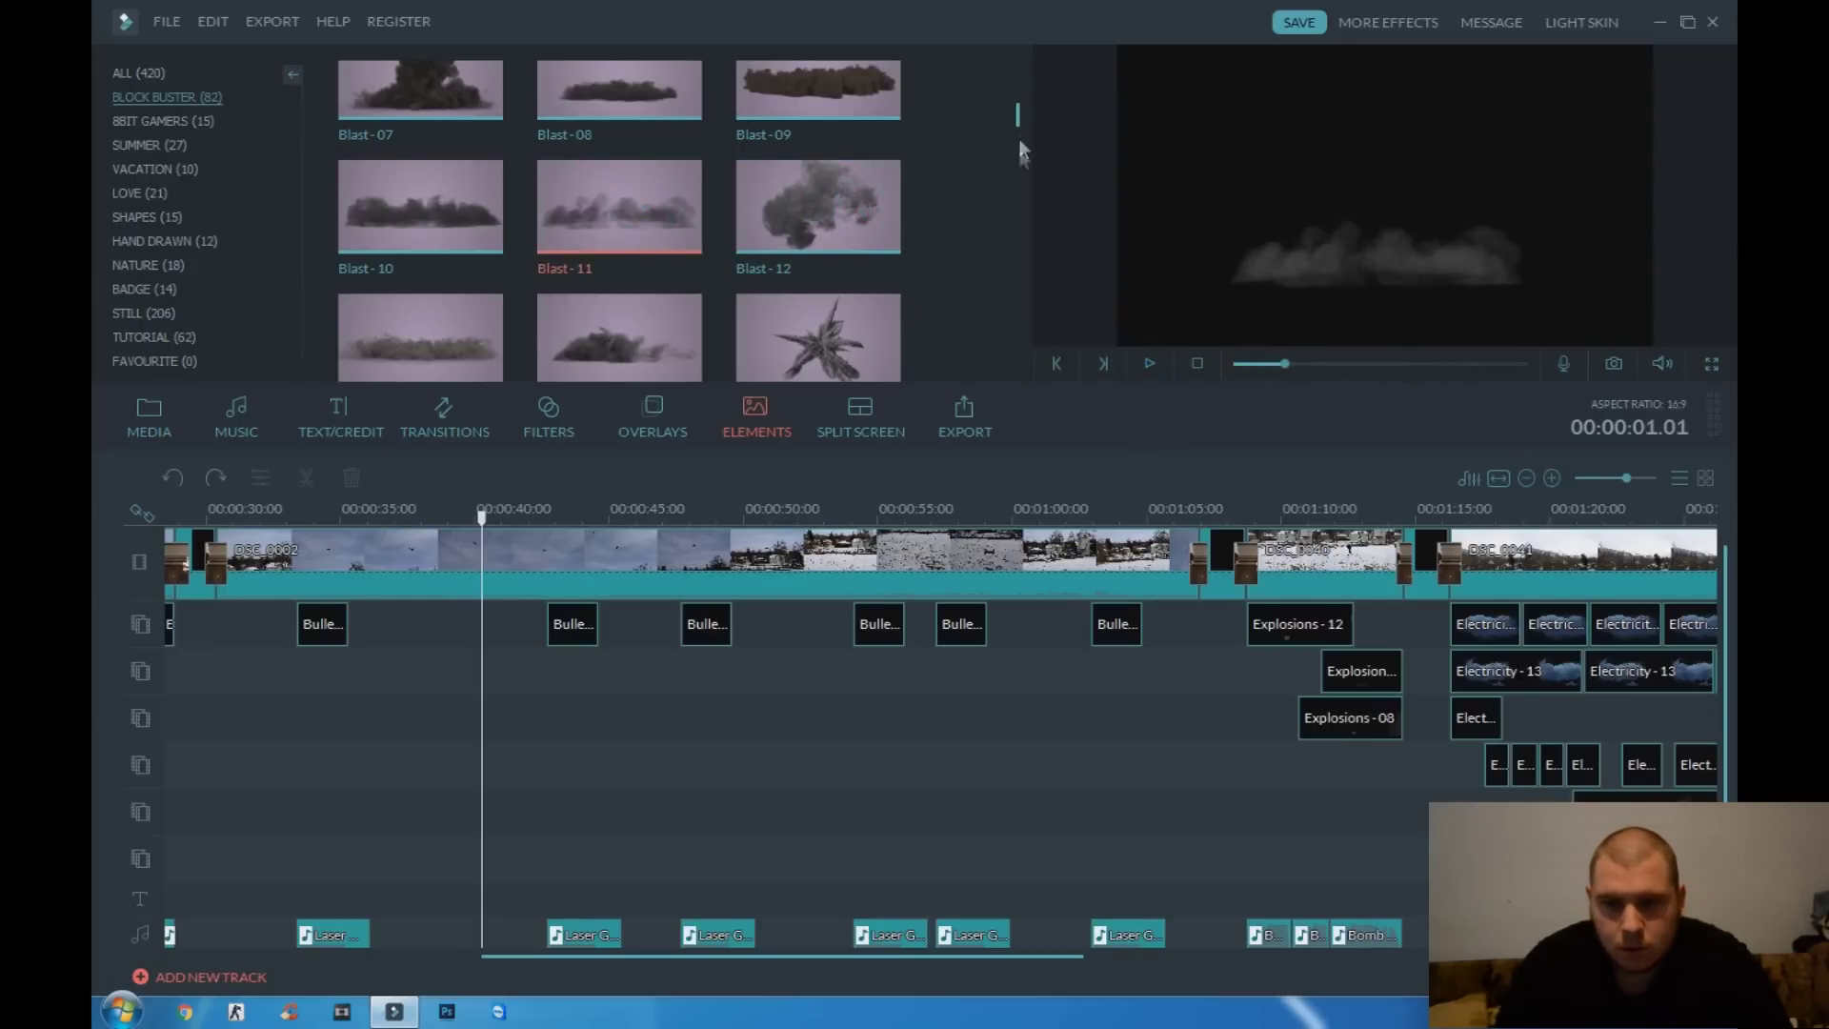
scroll(1016, 133, down, 2)
click(433, 284)
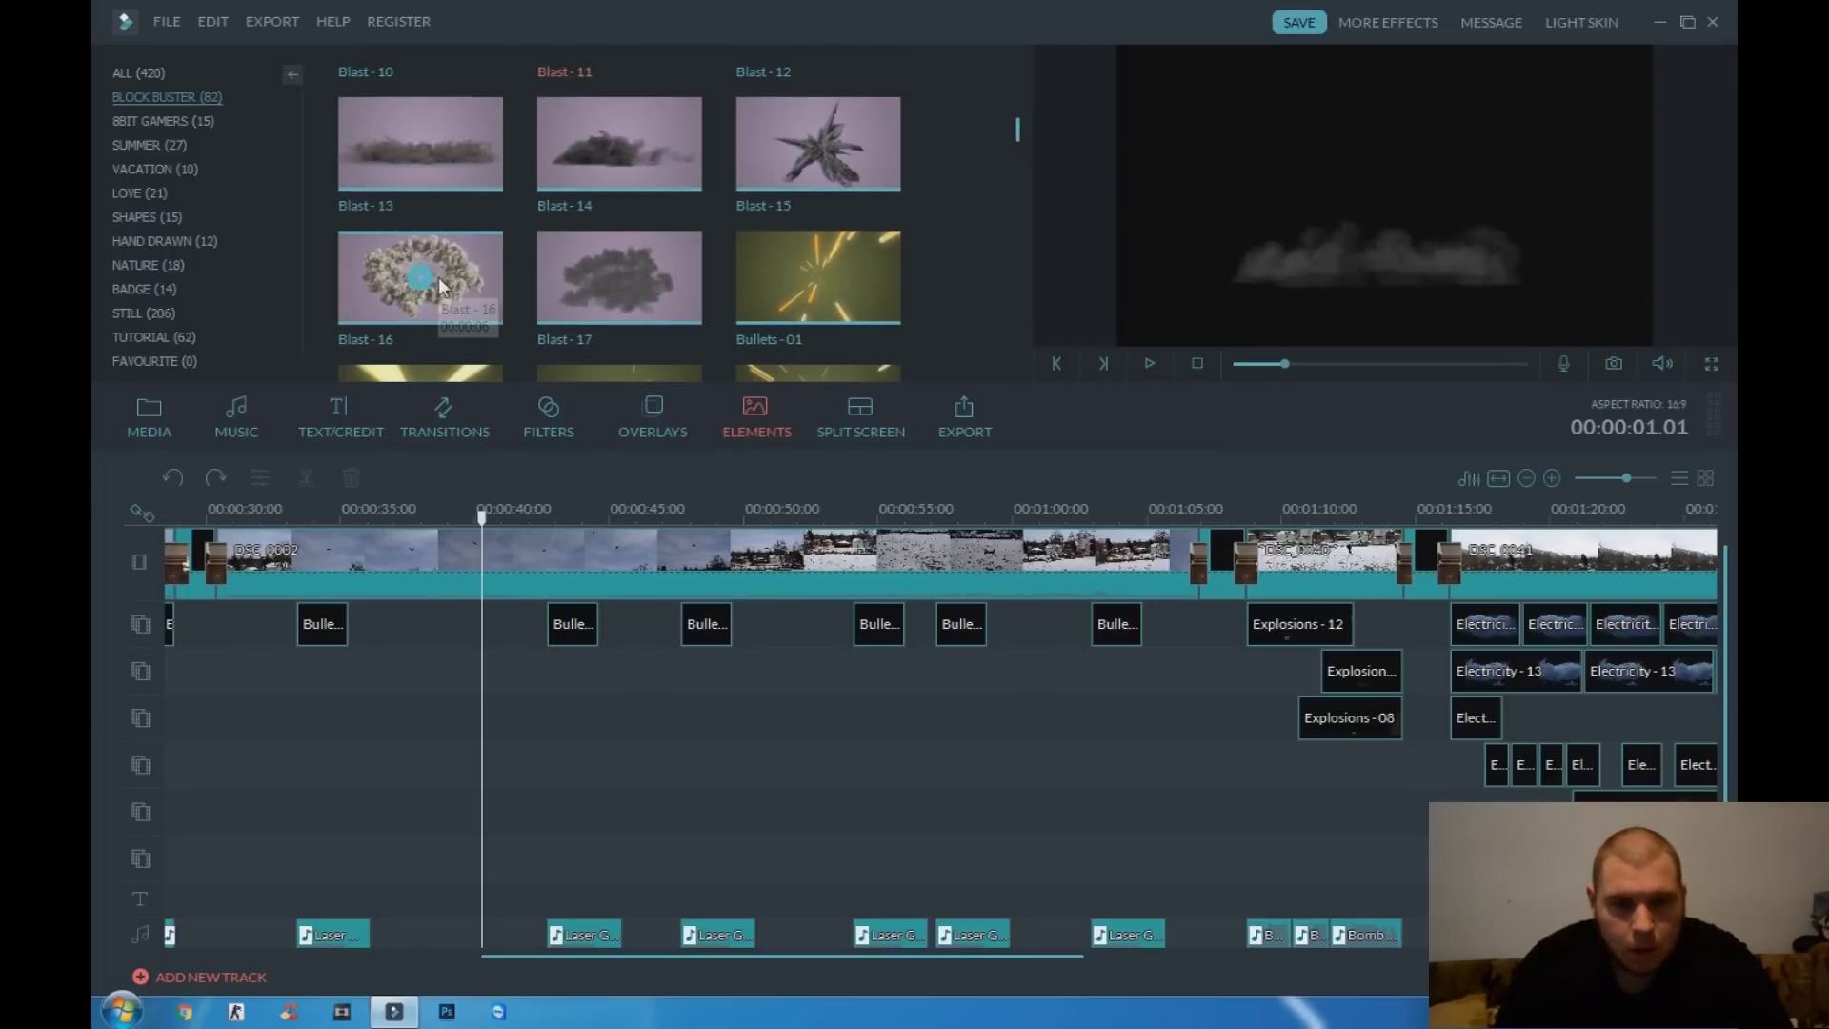
Delete the three overlapping explosion effects, including Explosions - 12 and Explosions - 08, above the snowy field clip starting near 1:08
drag(632, 957, 726, 960)
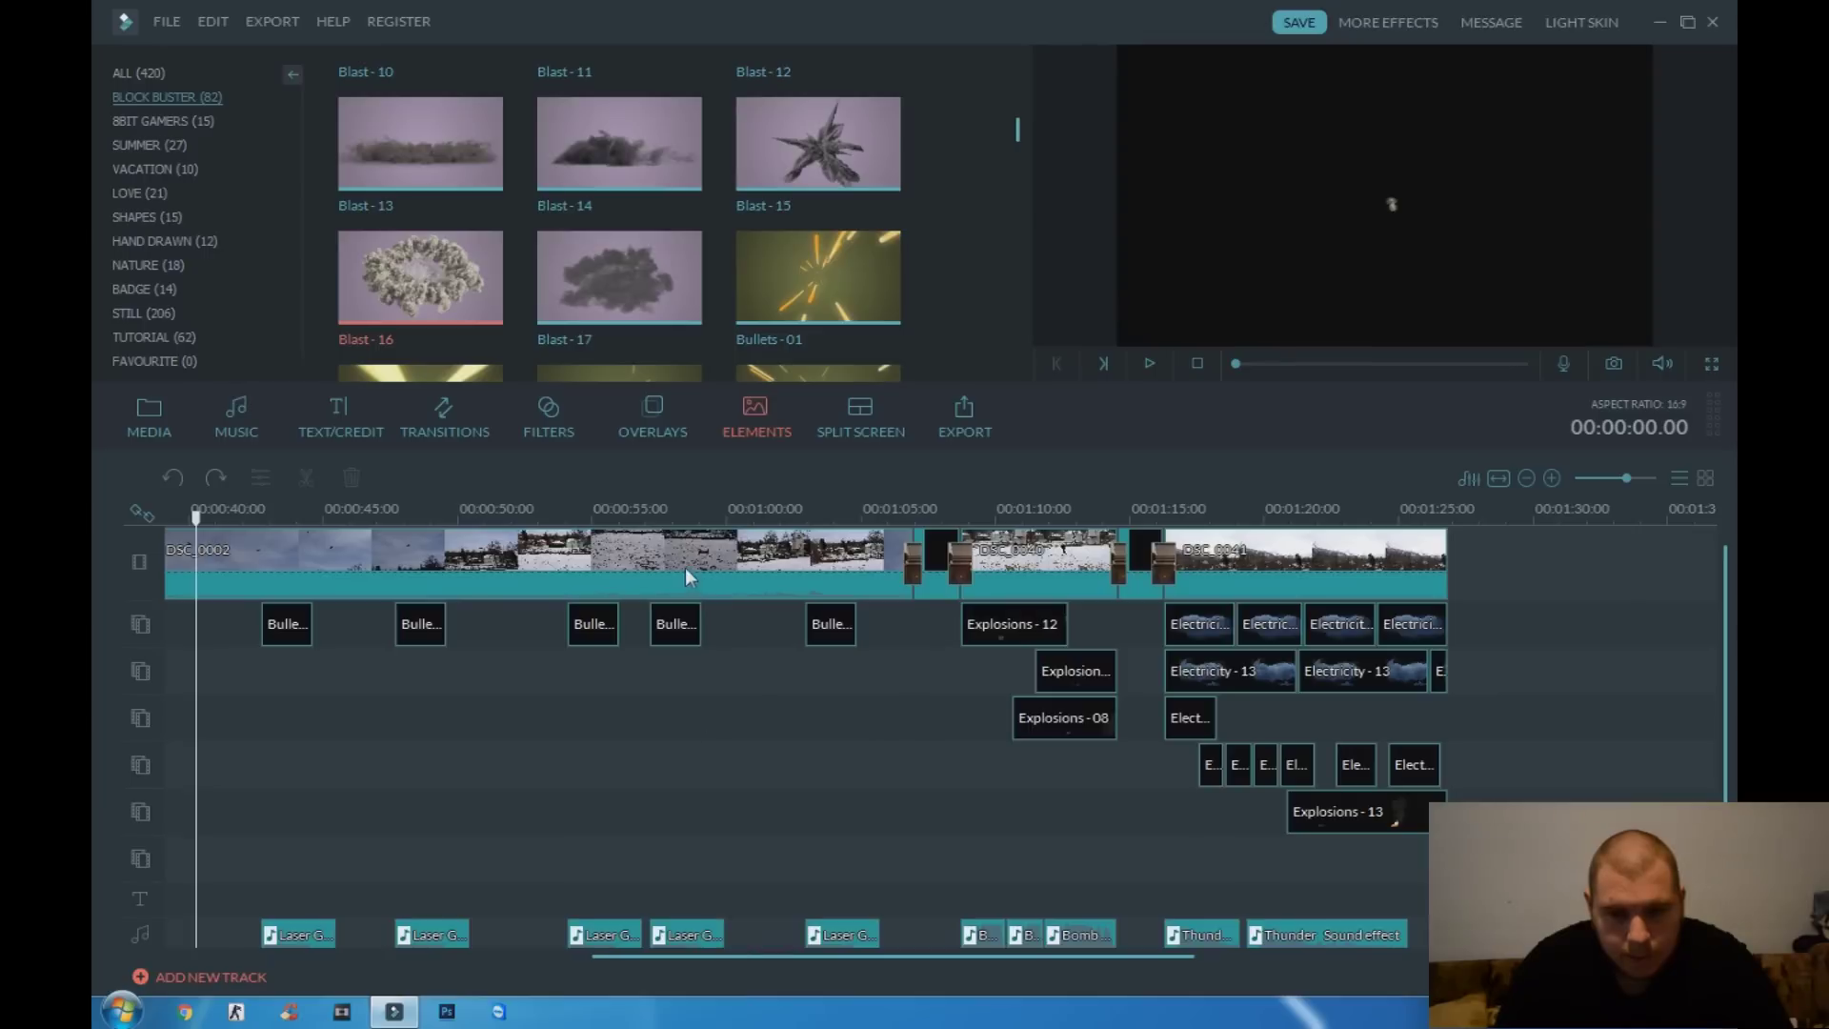
click(718, 511)
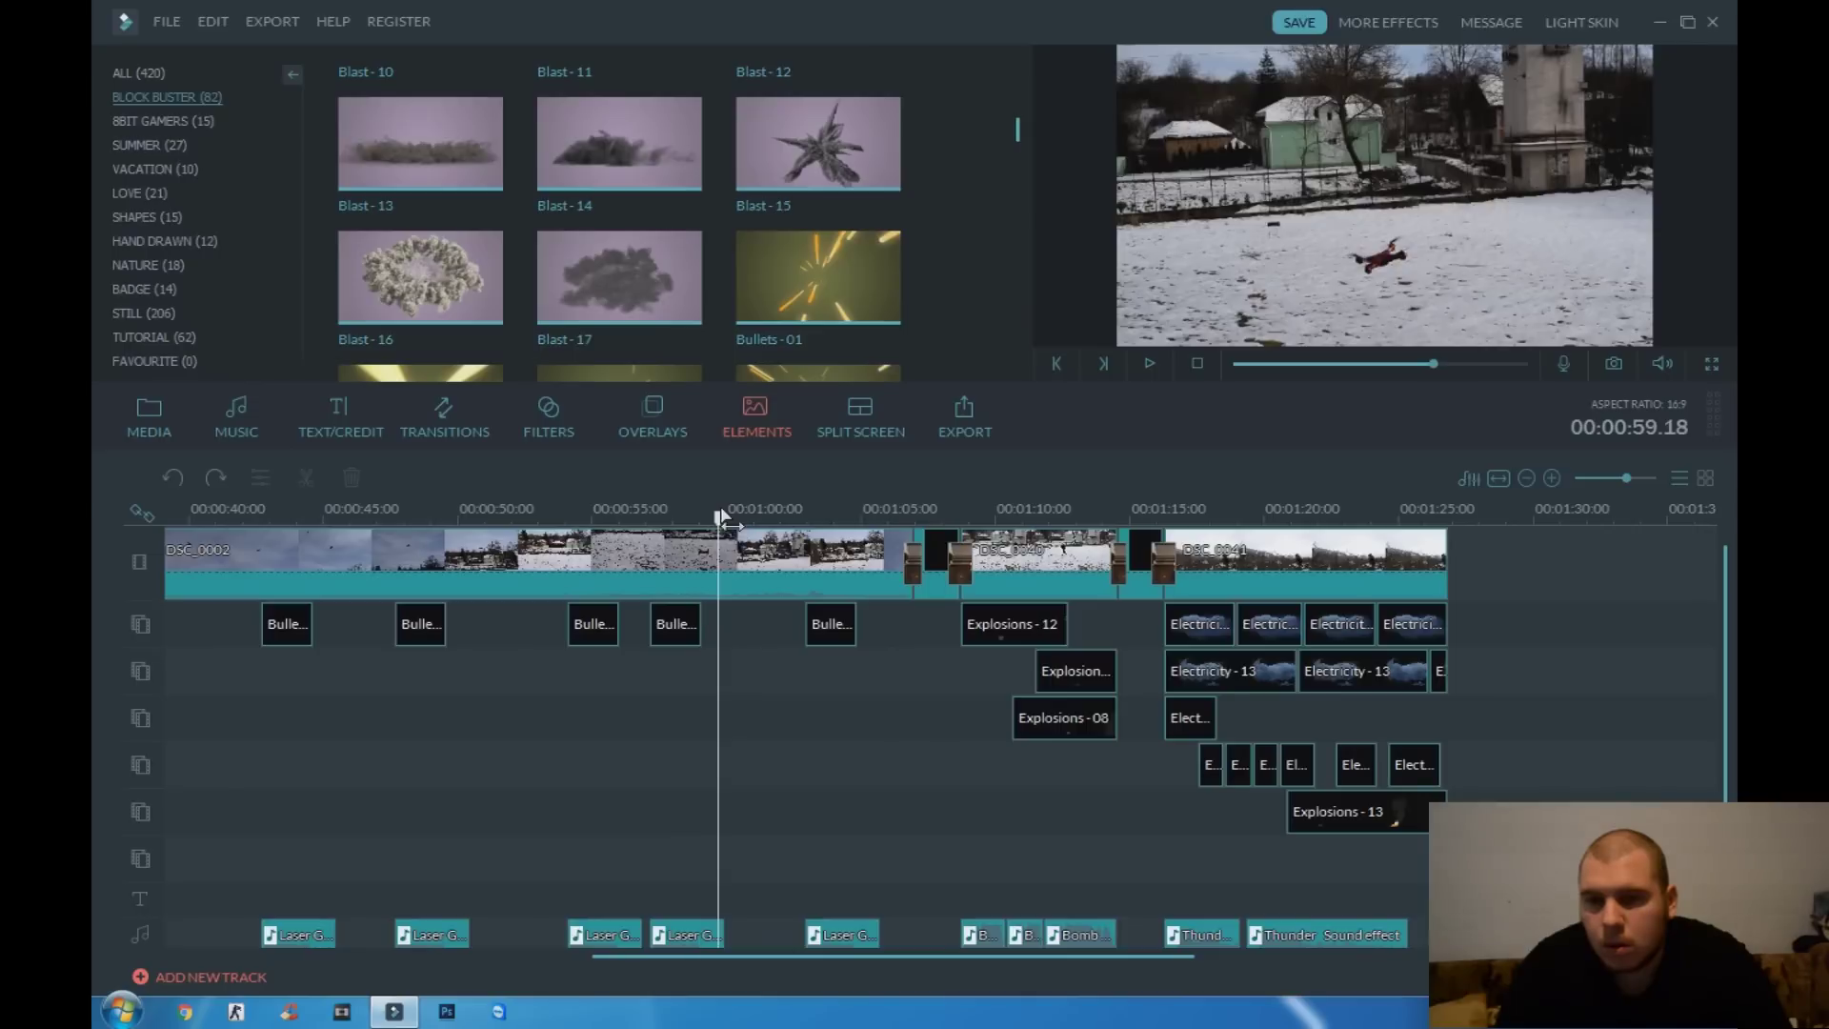
click(960, 510)
click(1024, 627)
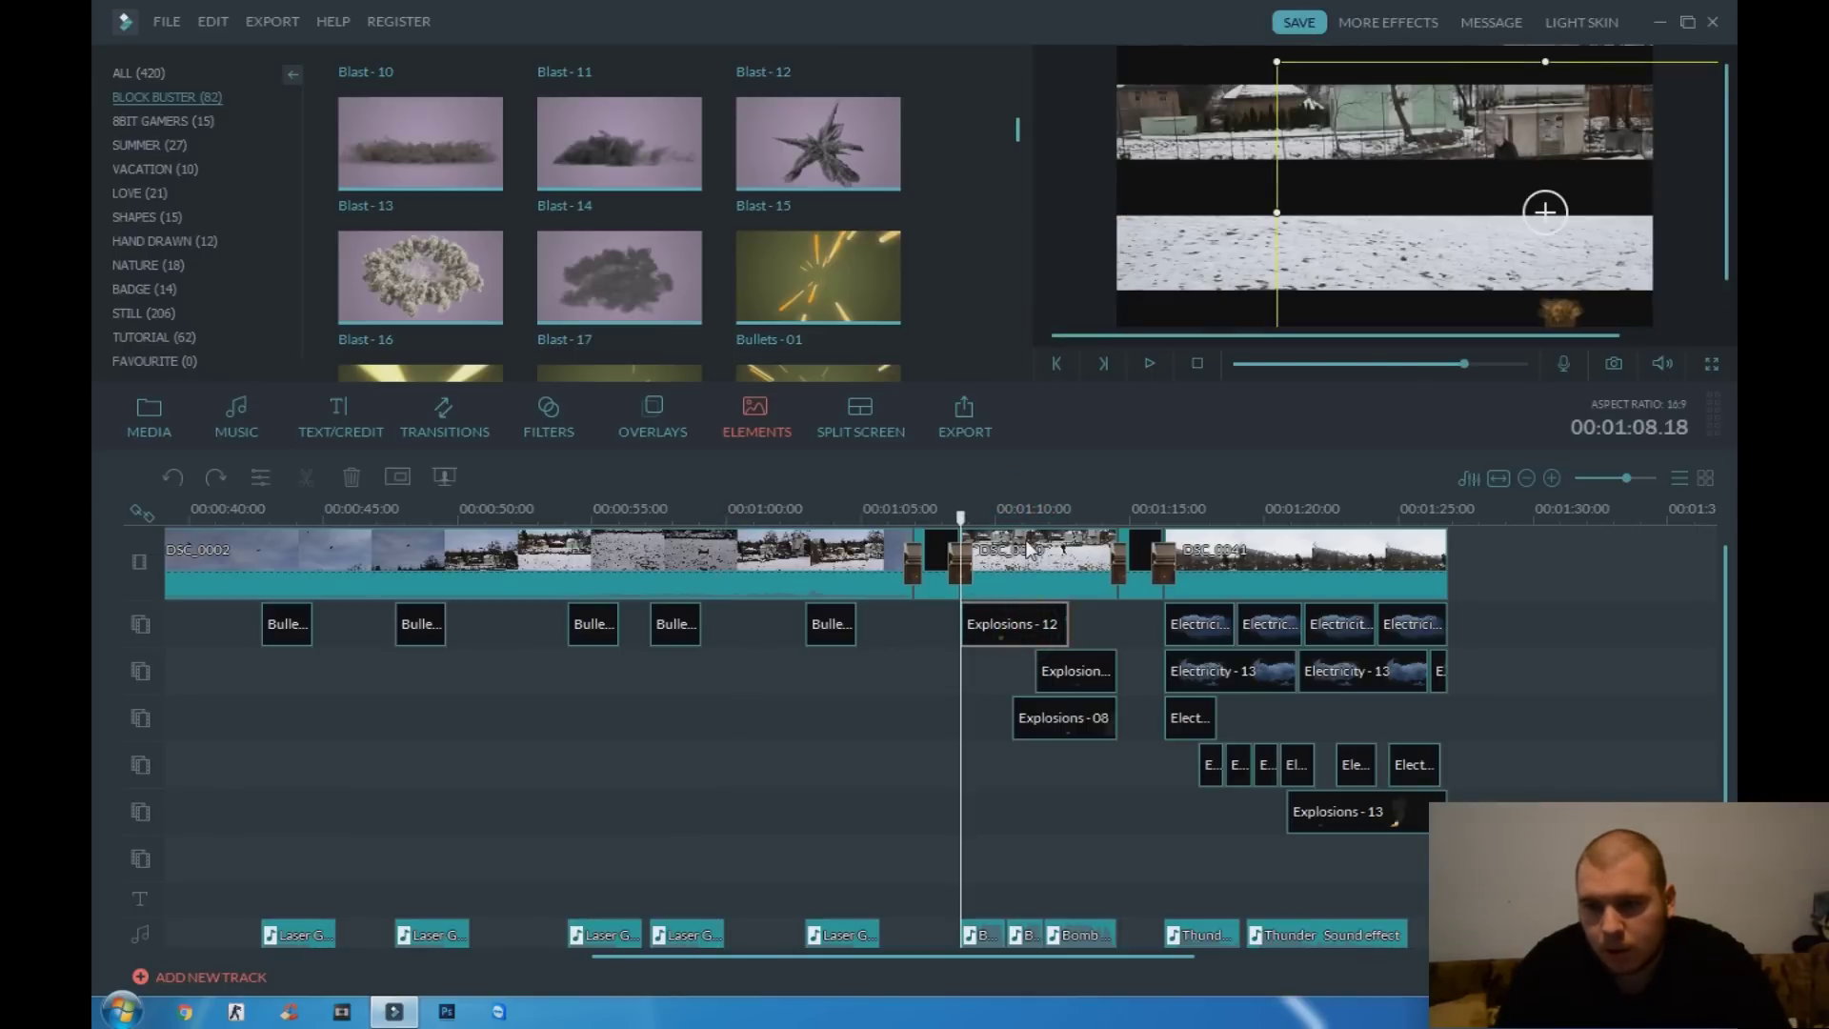
key(Delete)
click(1035, 629)
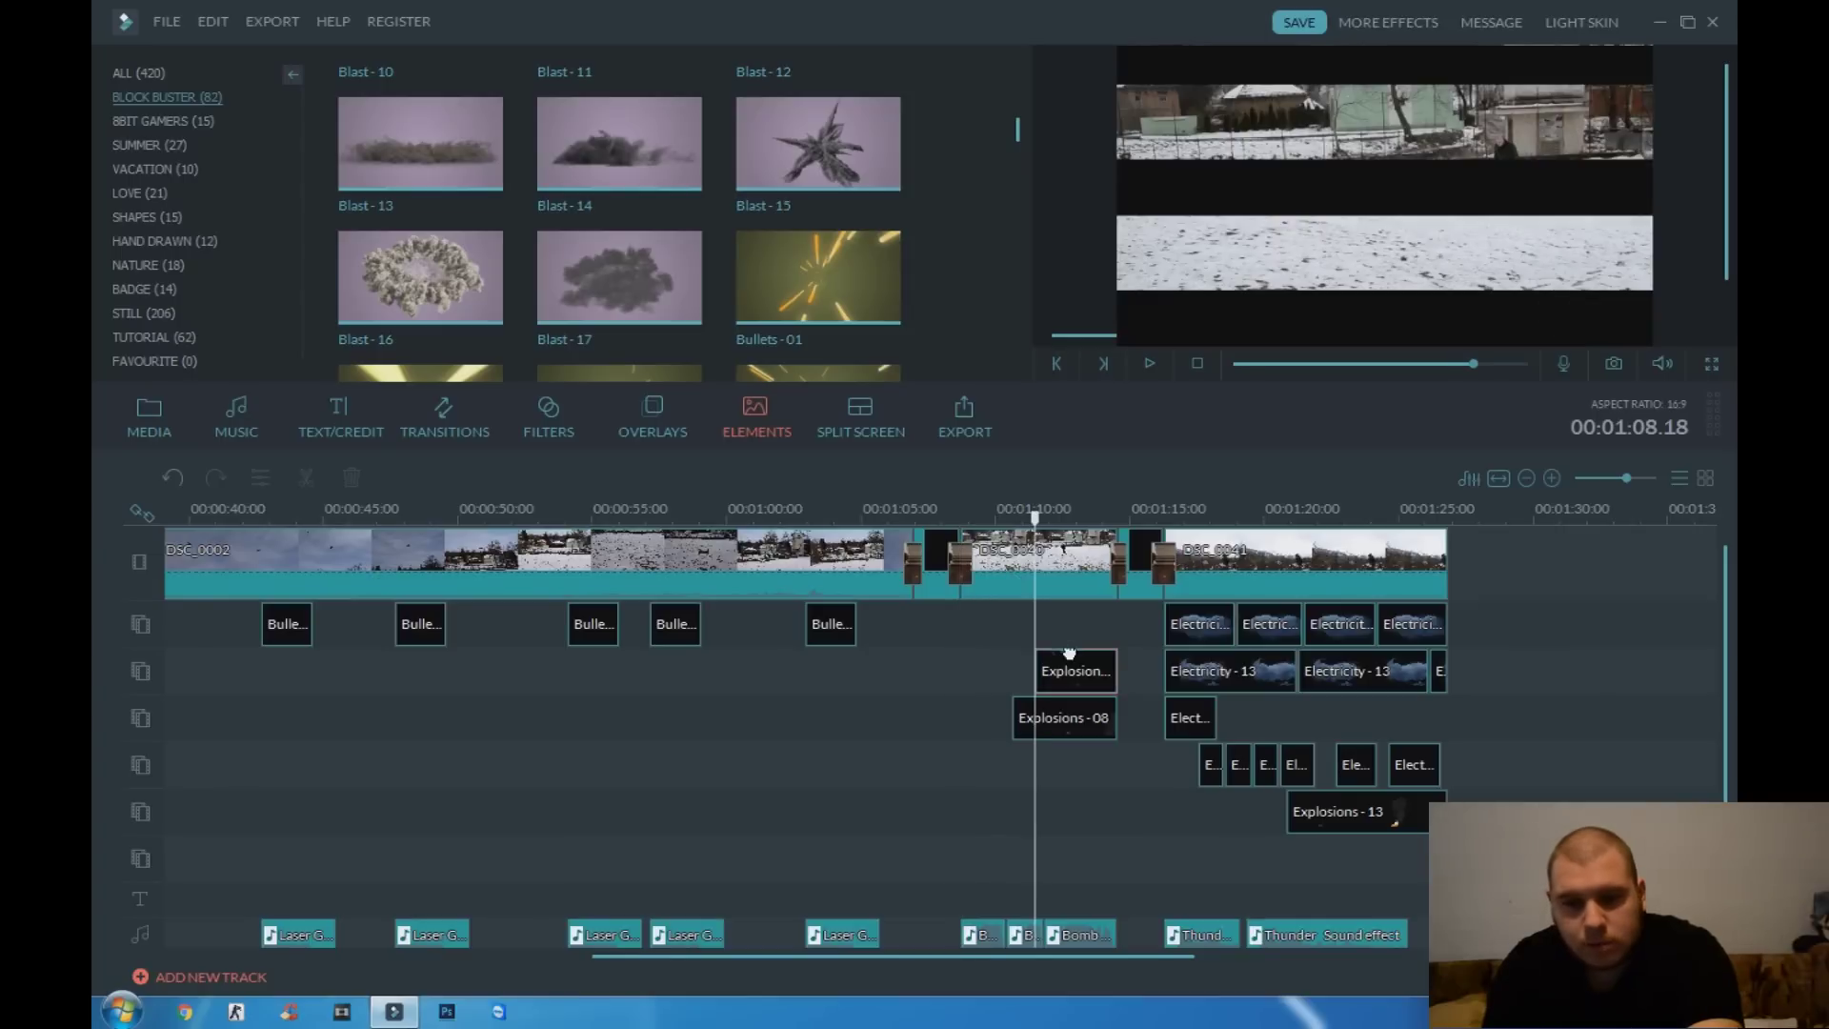
click(1064, 712)
key(Delete)
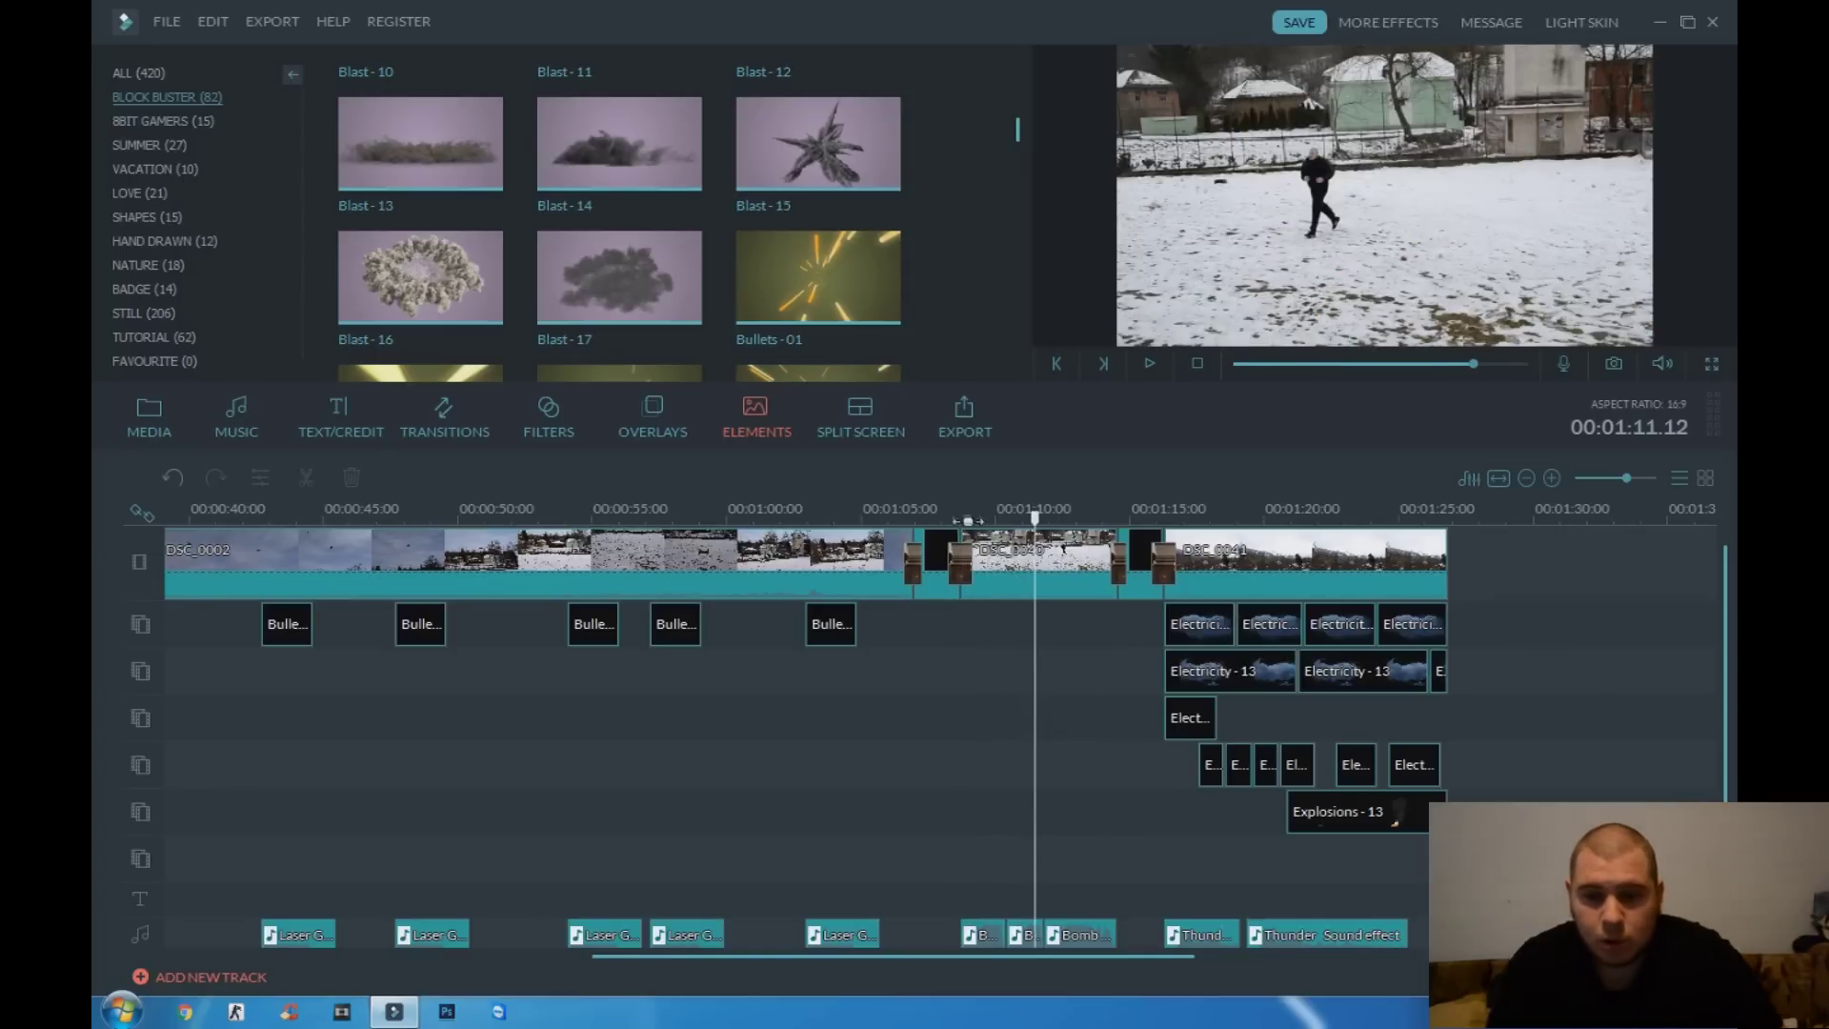
Add the Blast - 16 element to the first overlay track at about 1:08.21, above the start of the snowy field clip
click(964, 514)
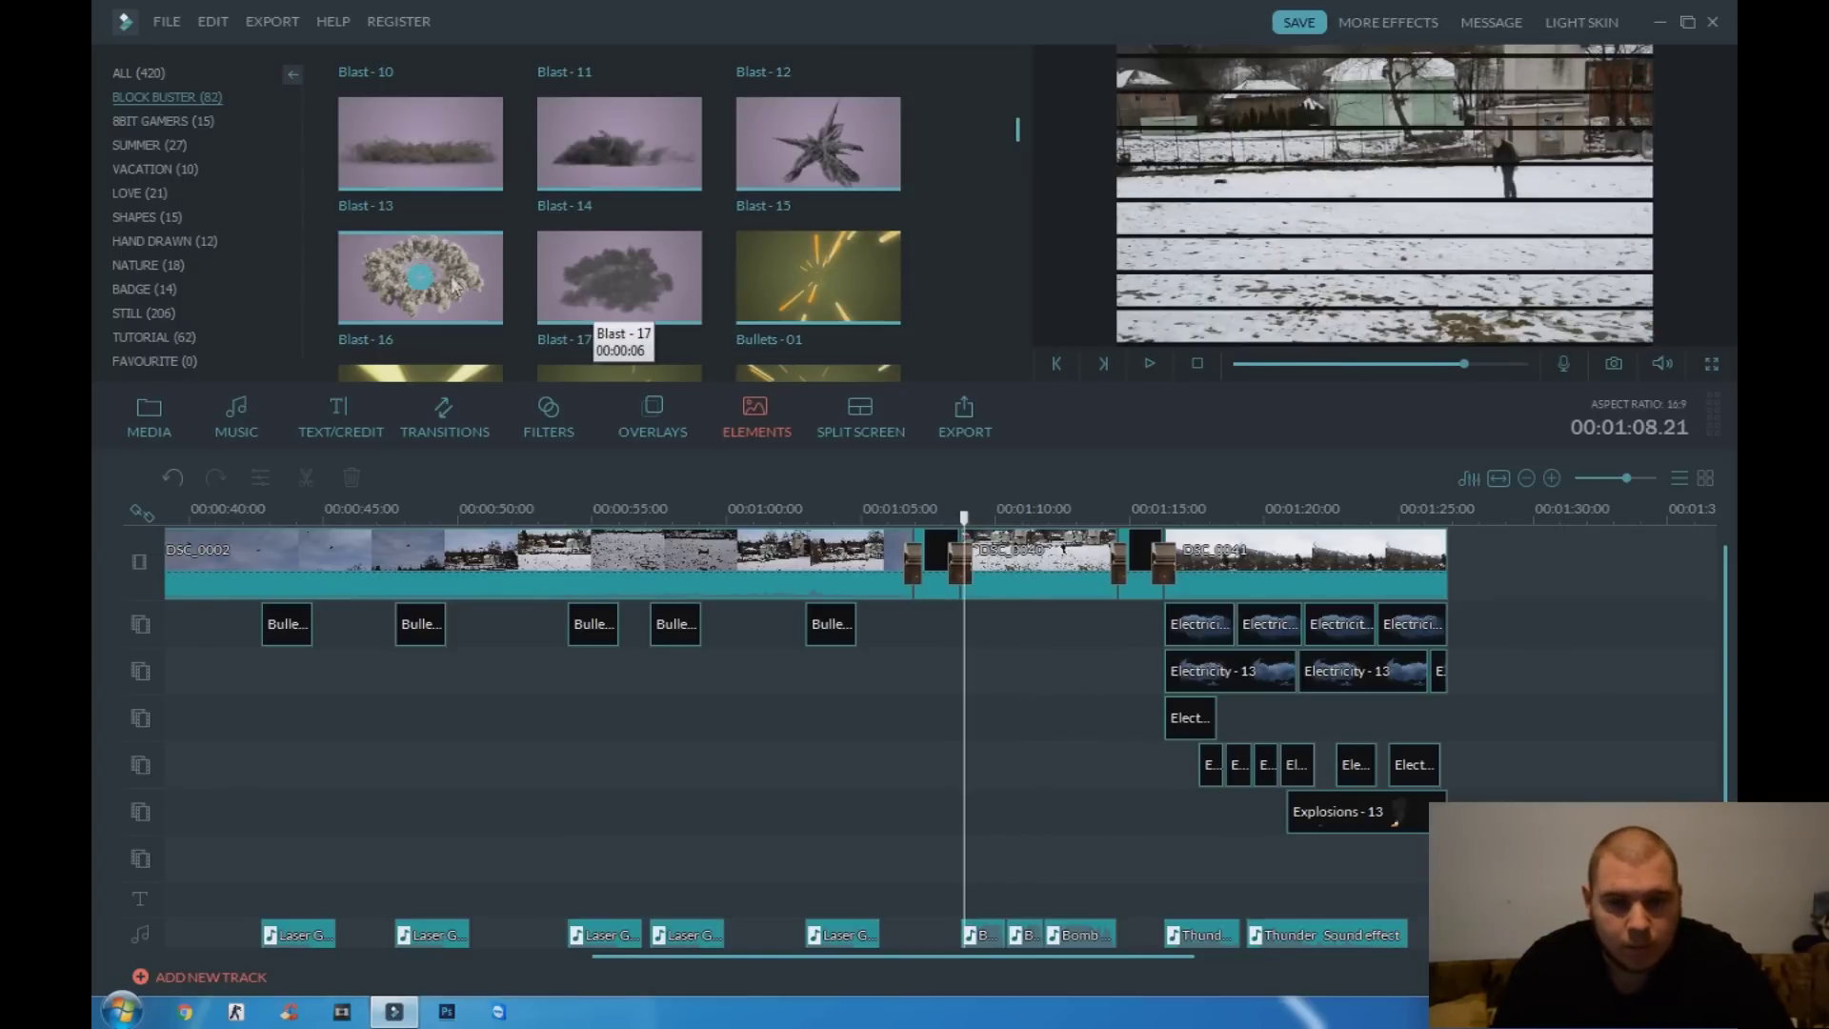
click(419, 278)
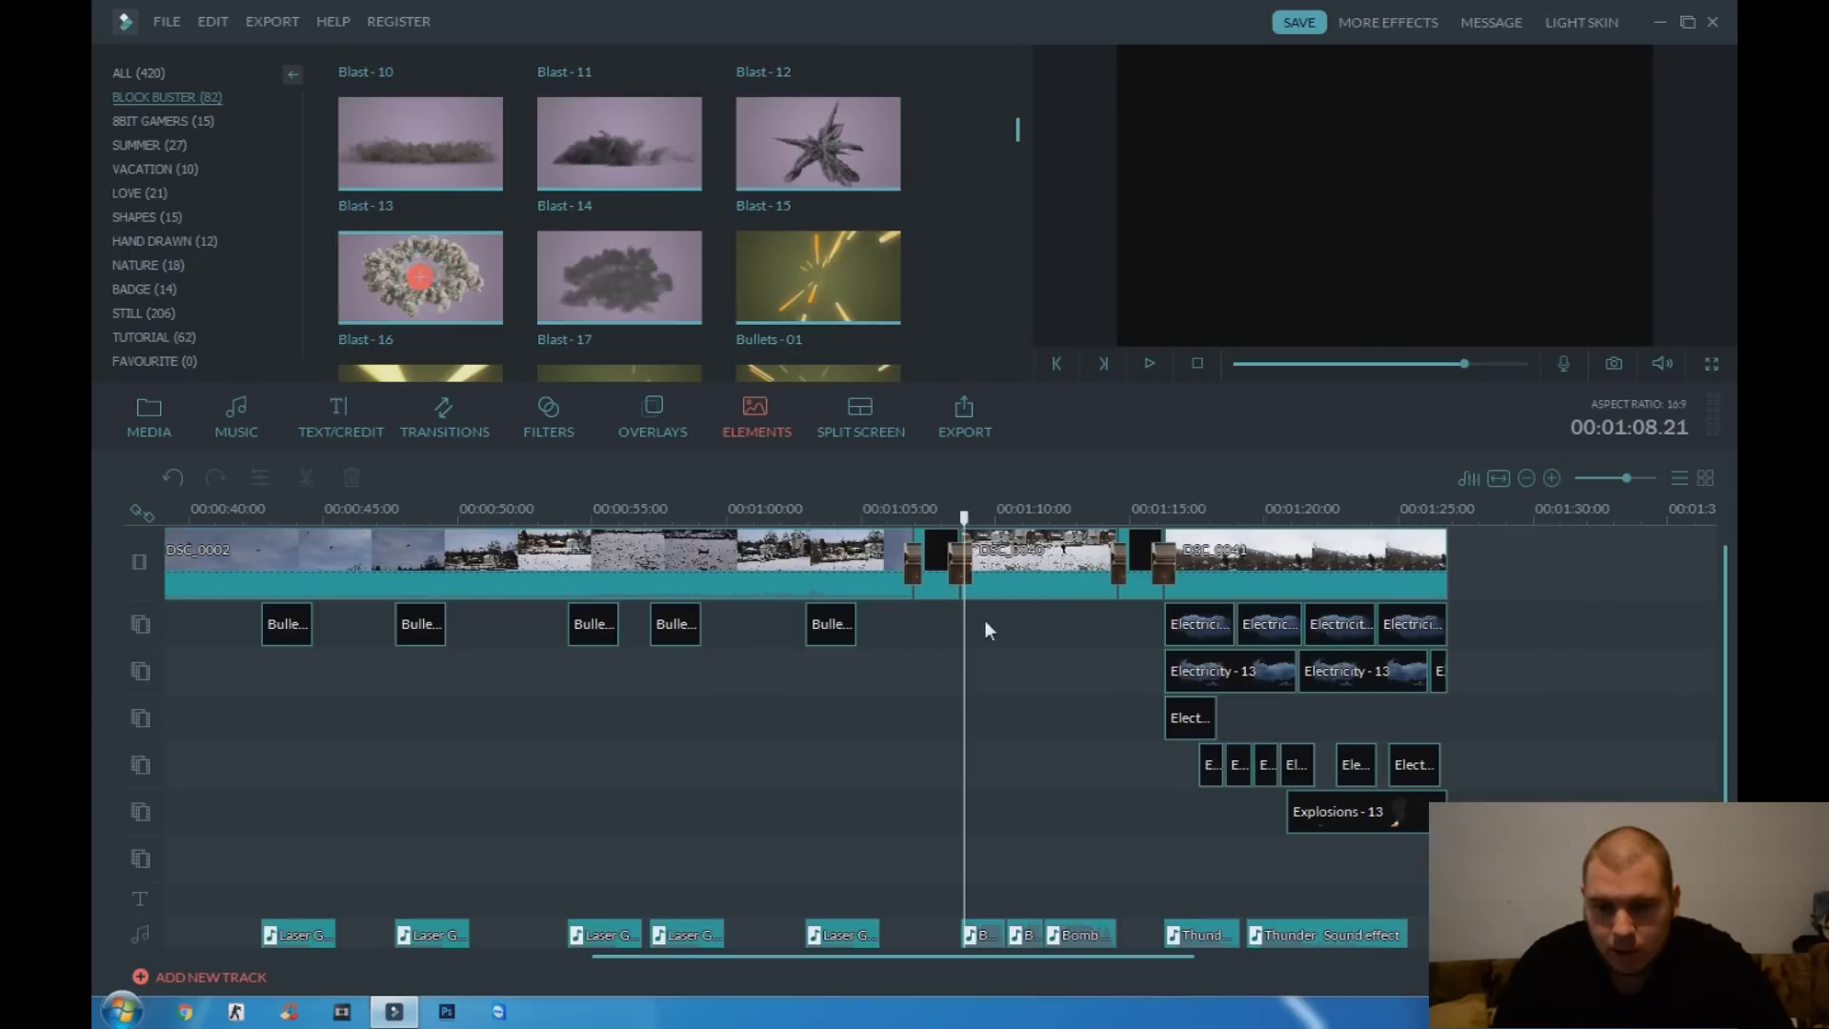
drag(984, 620, 976, 617)
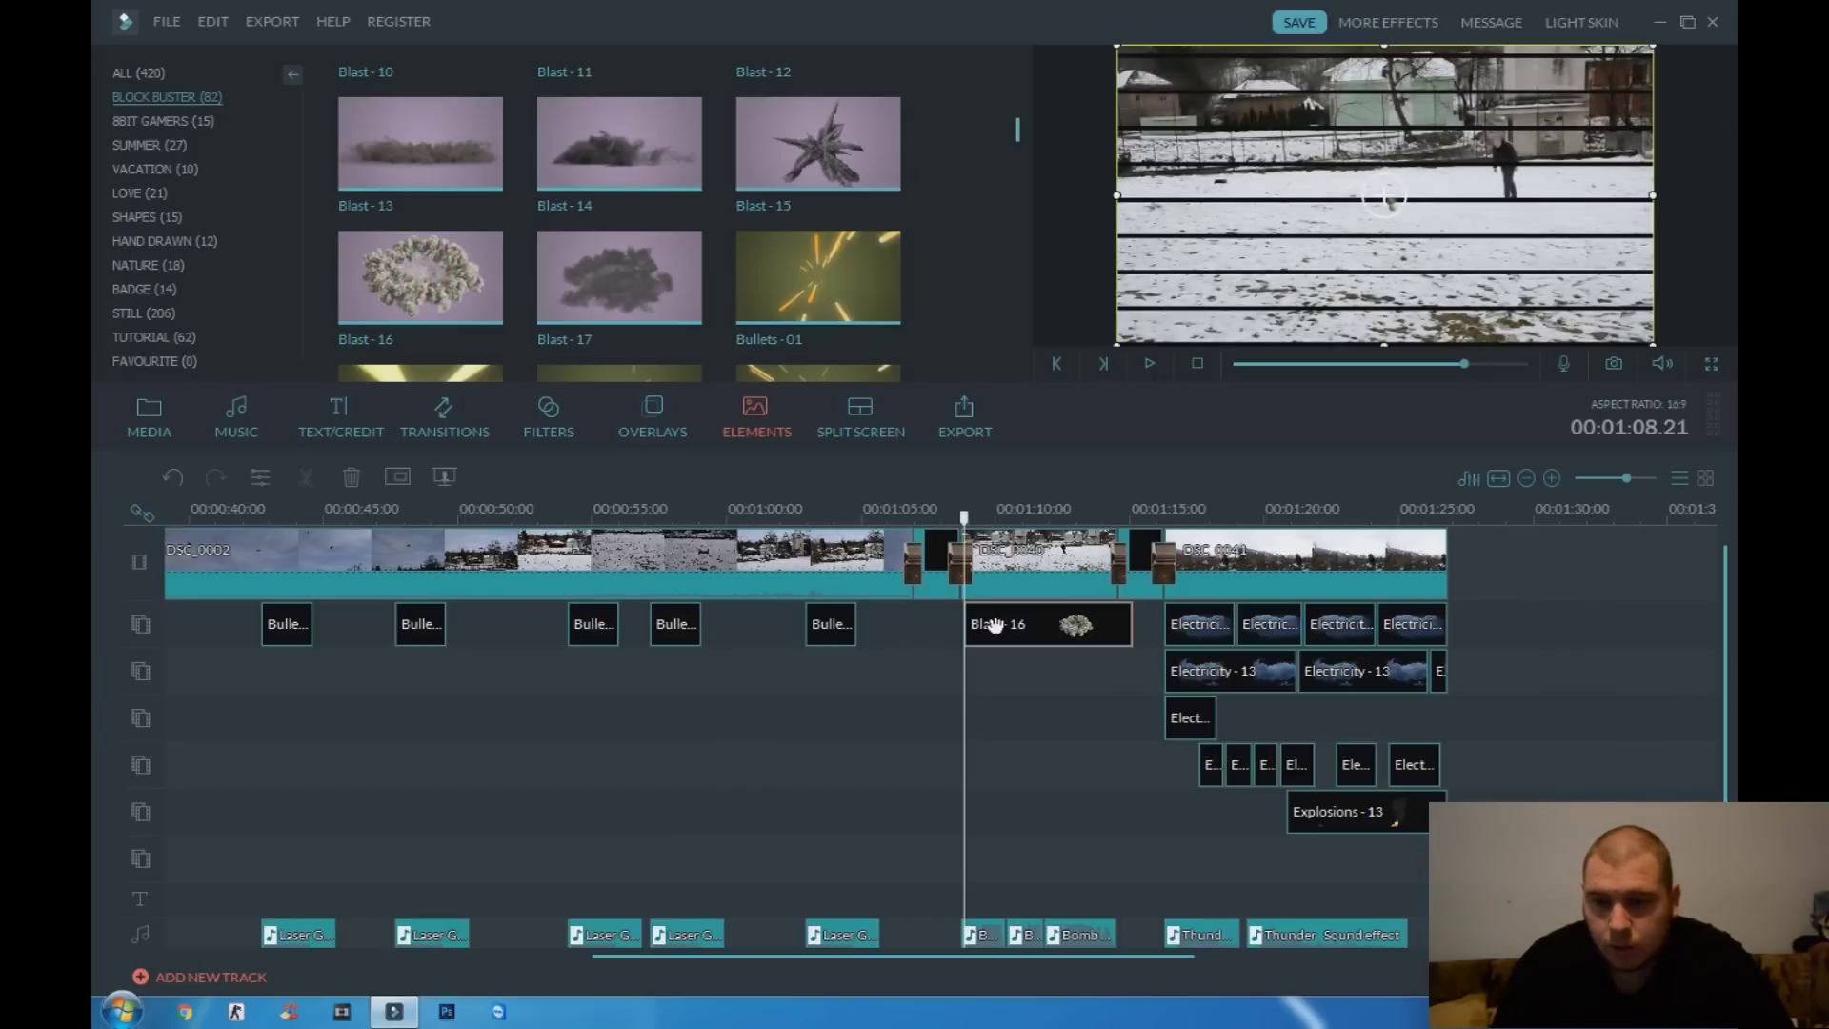
Play the blast to about 1:11, then reposition it in the lower right of the picture
click(1152, 370)
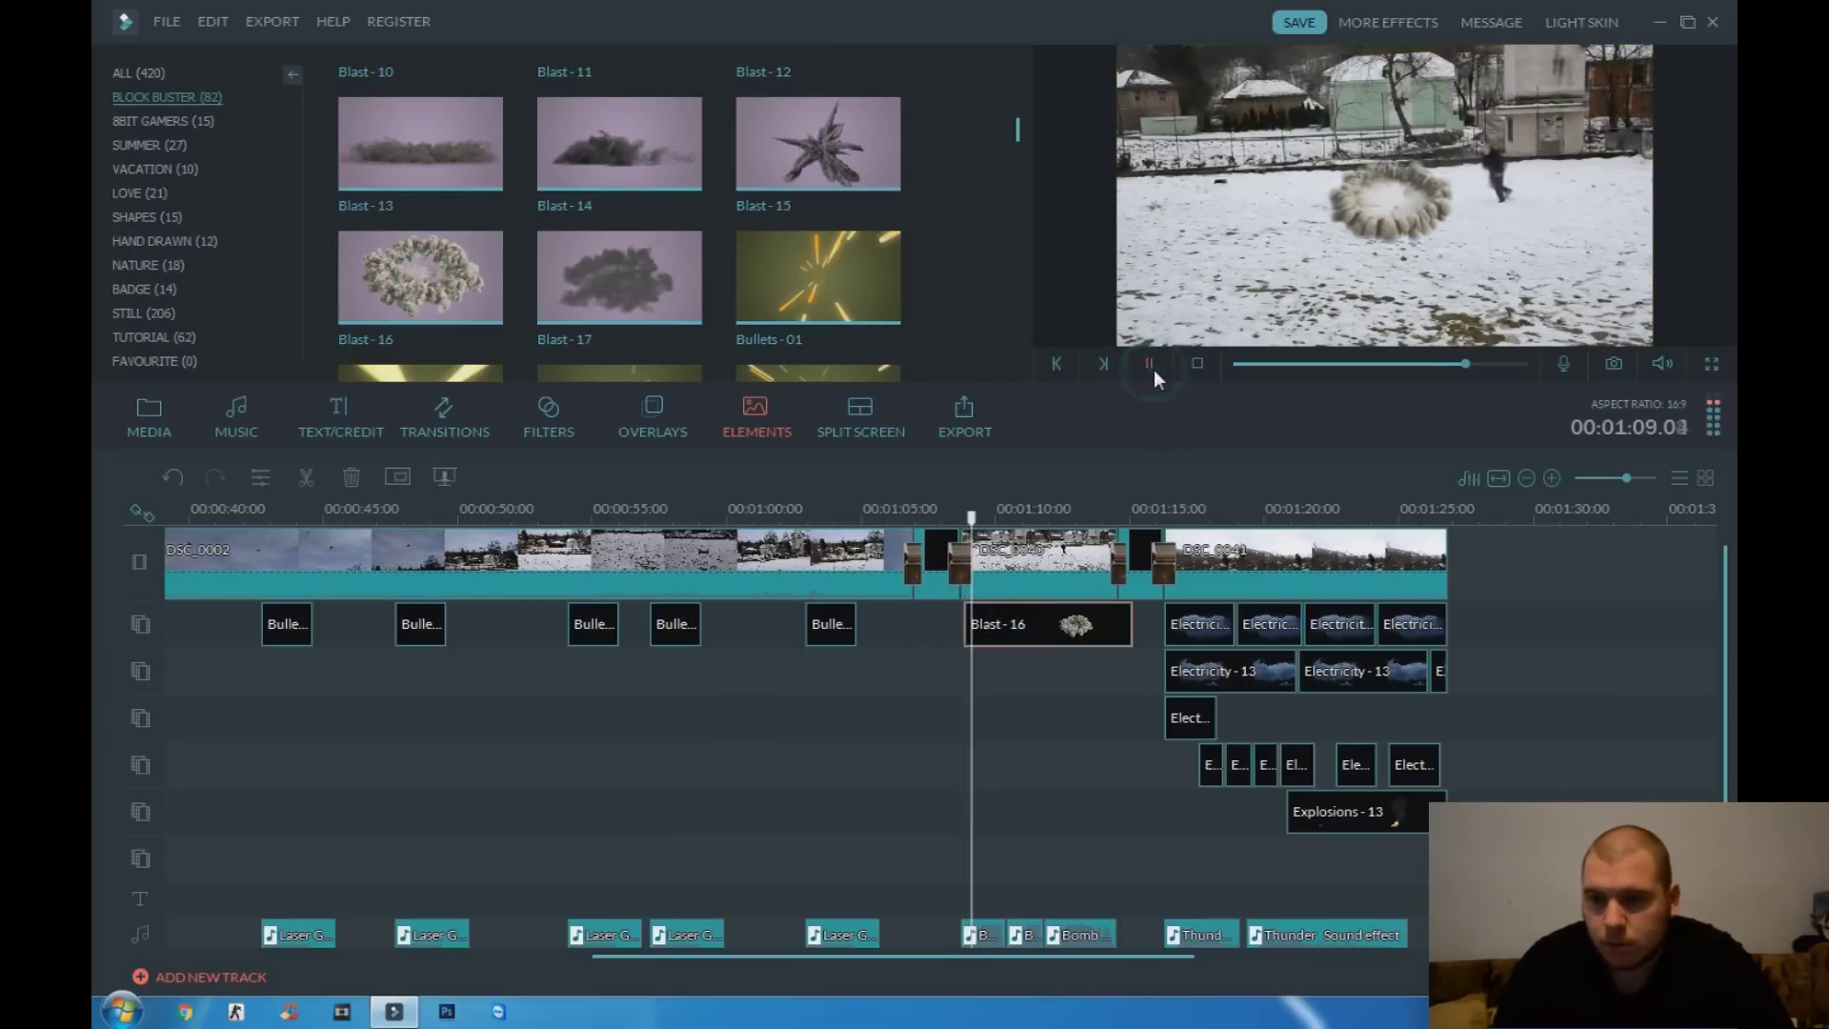
click(1150, 366)
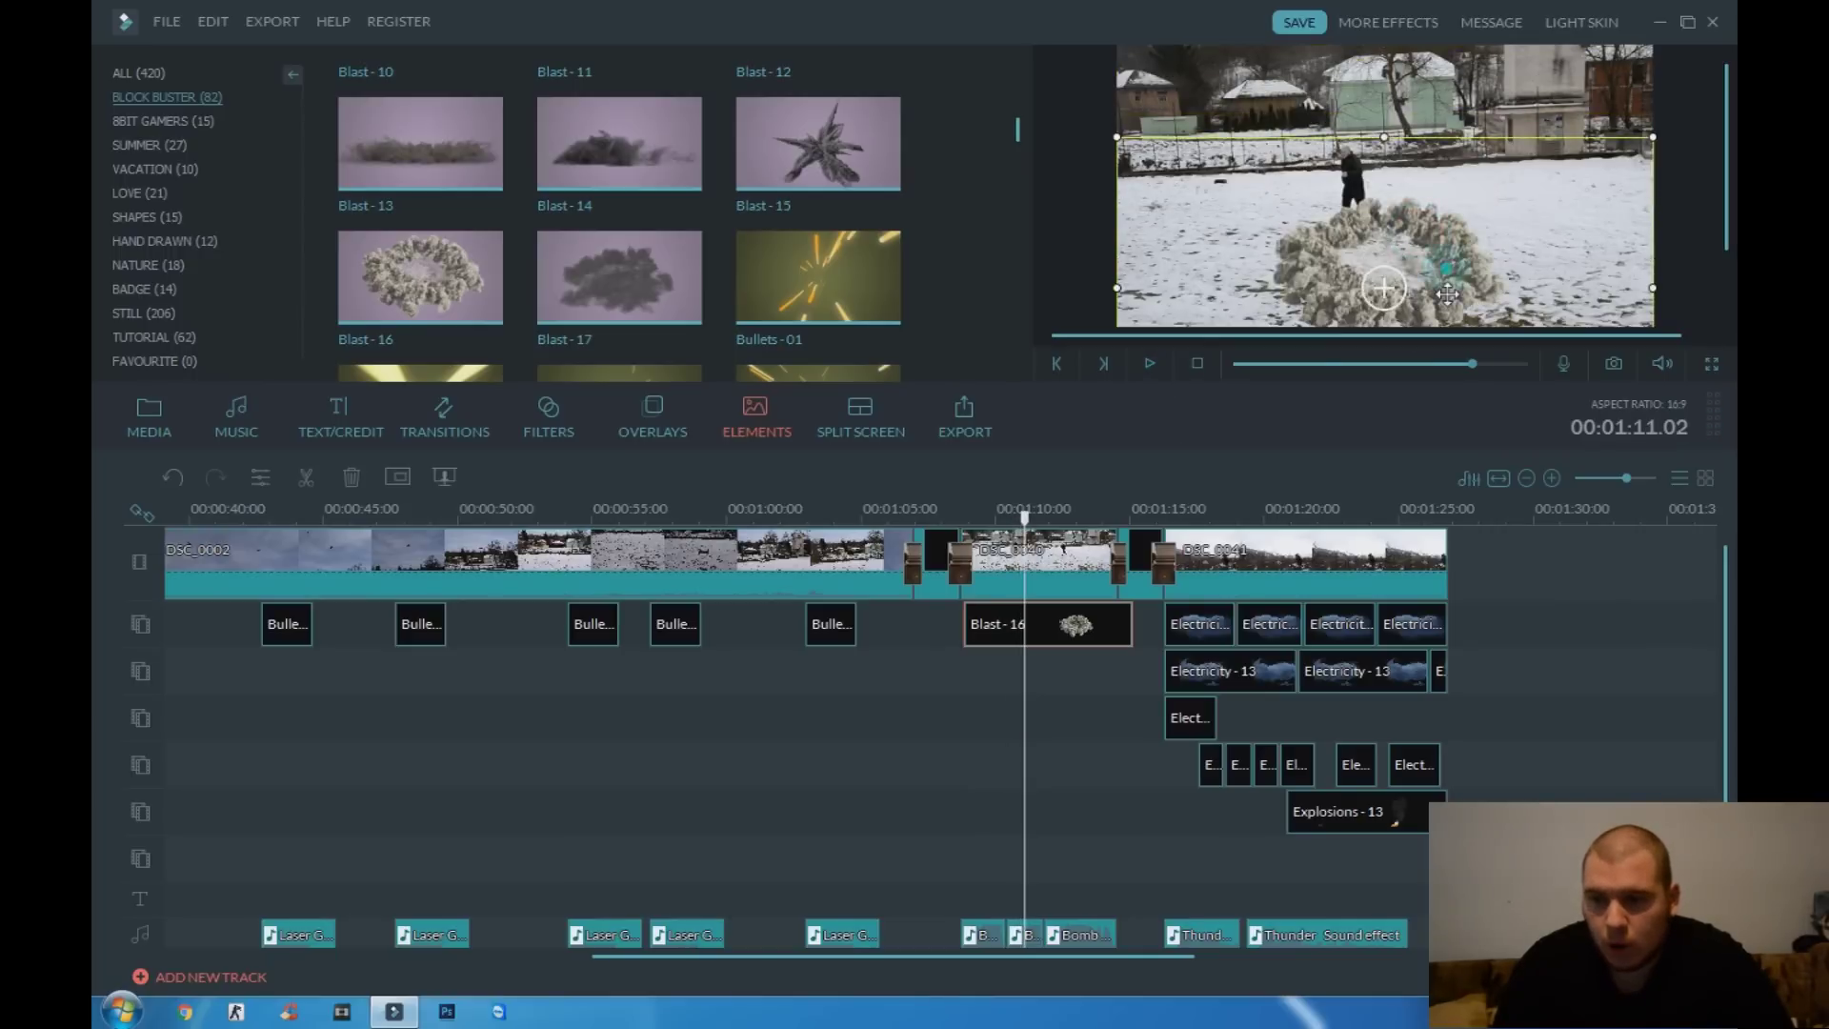
drag(1390, 244, 1594, 248)
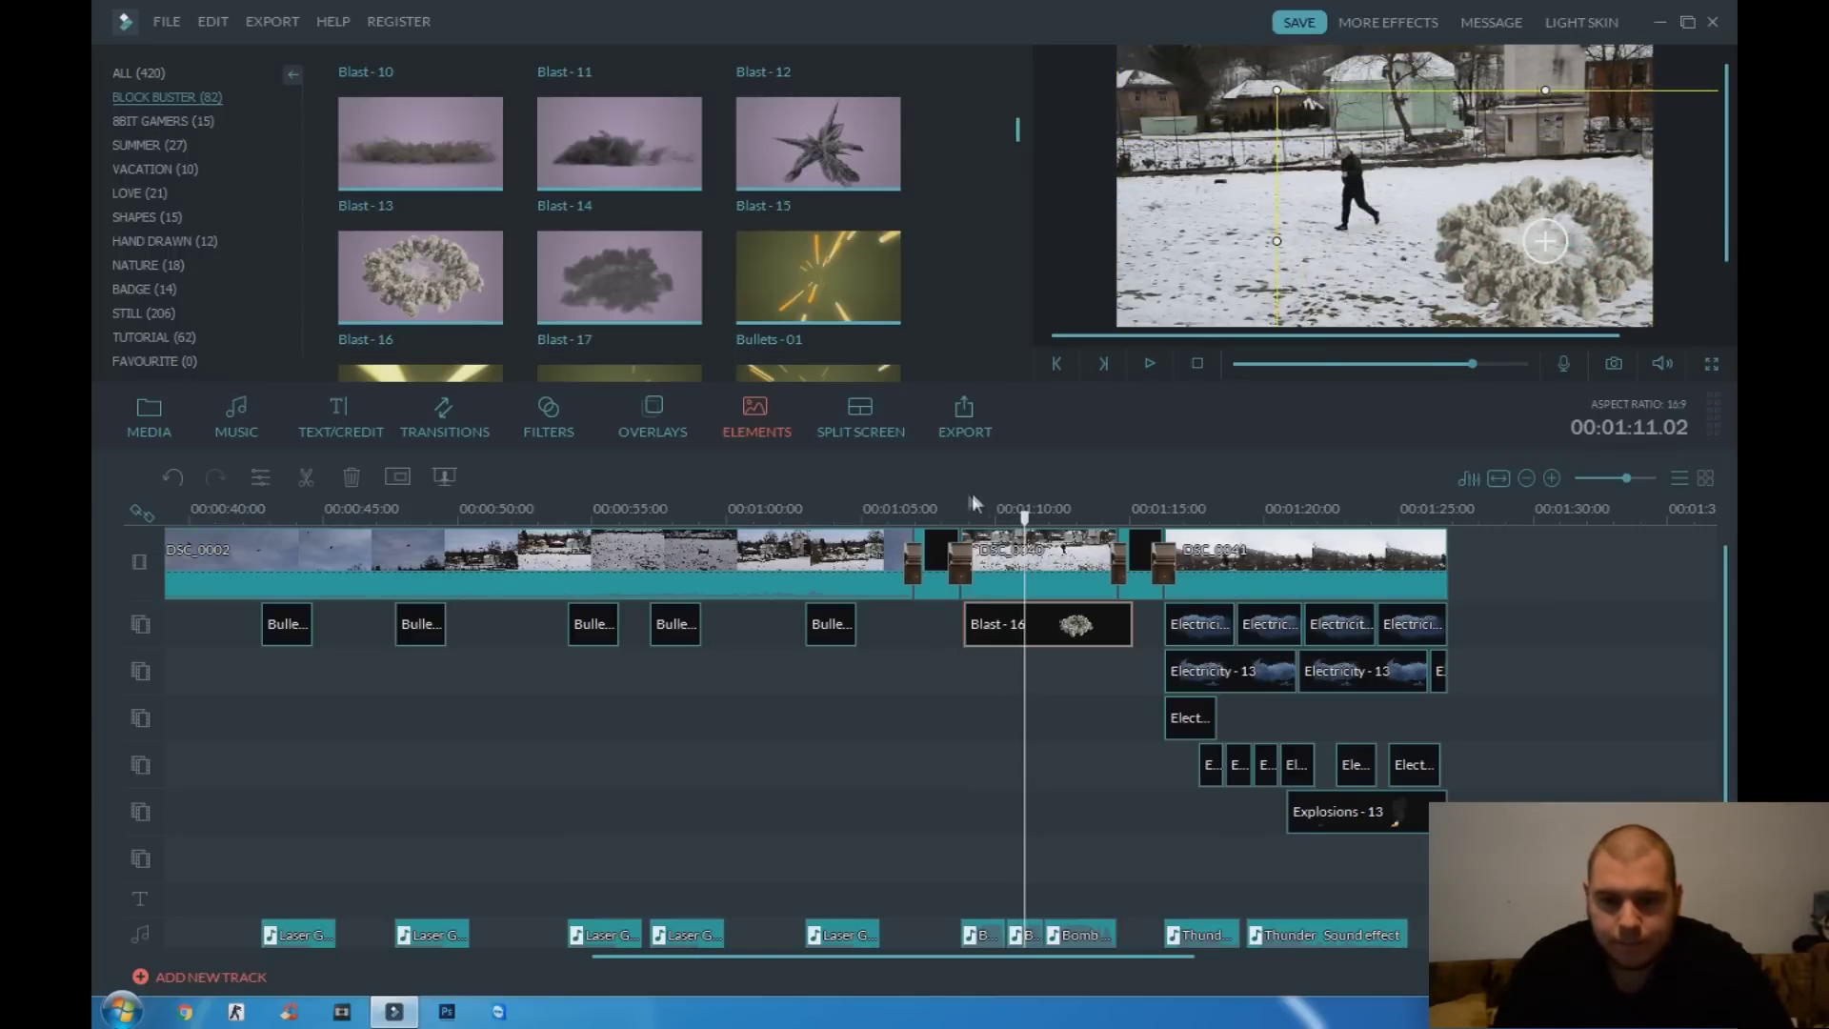
Play from just before the snowy field clip to about 1:14 to check the repositioned blast
click(926, 515)
click(1148, 363)
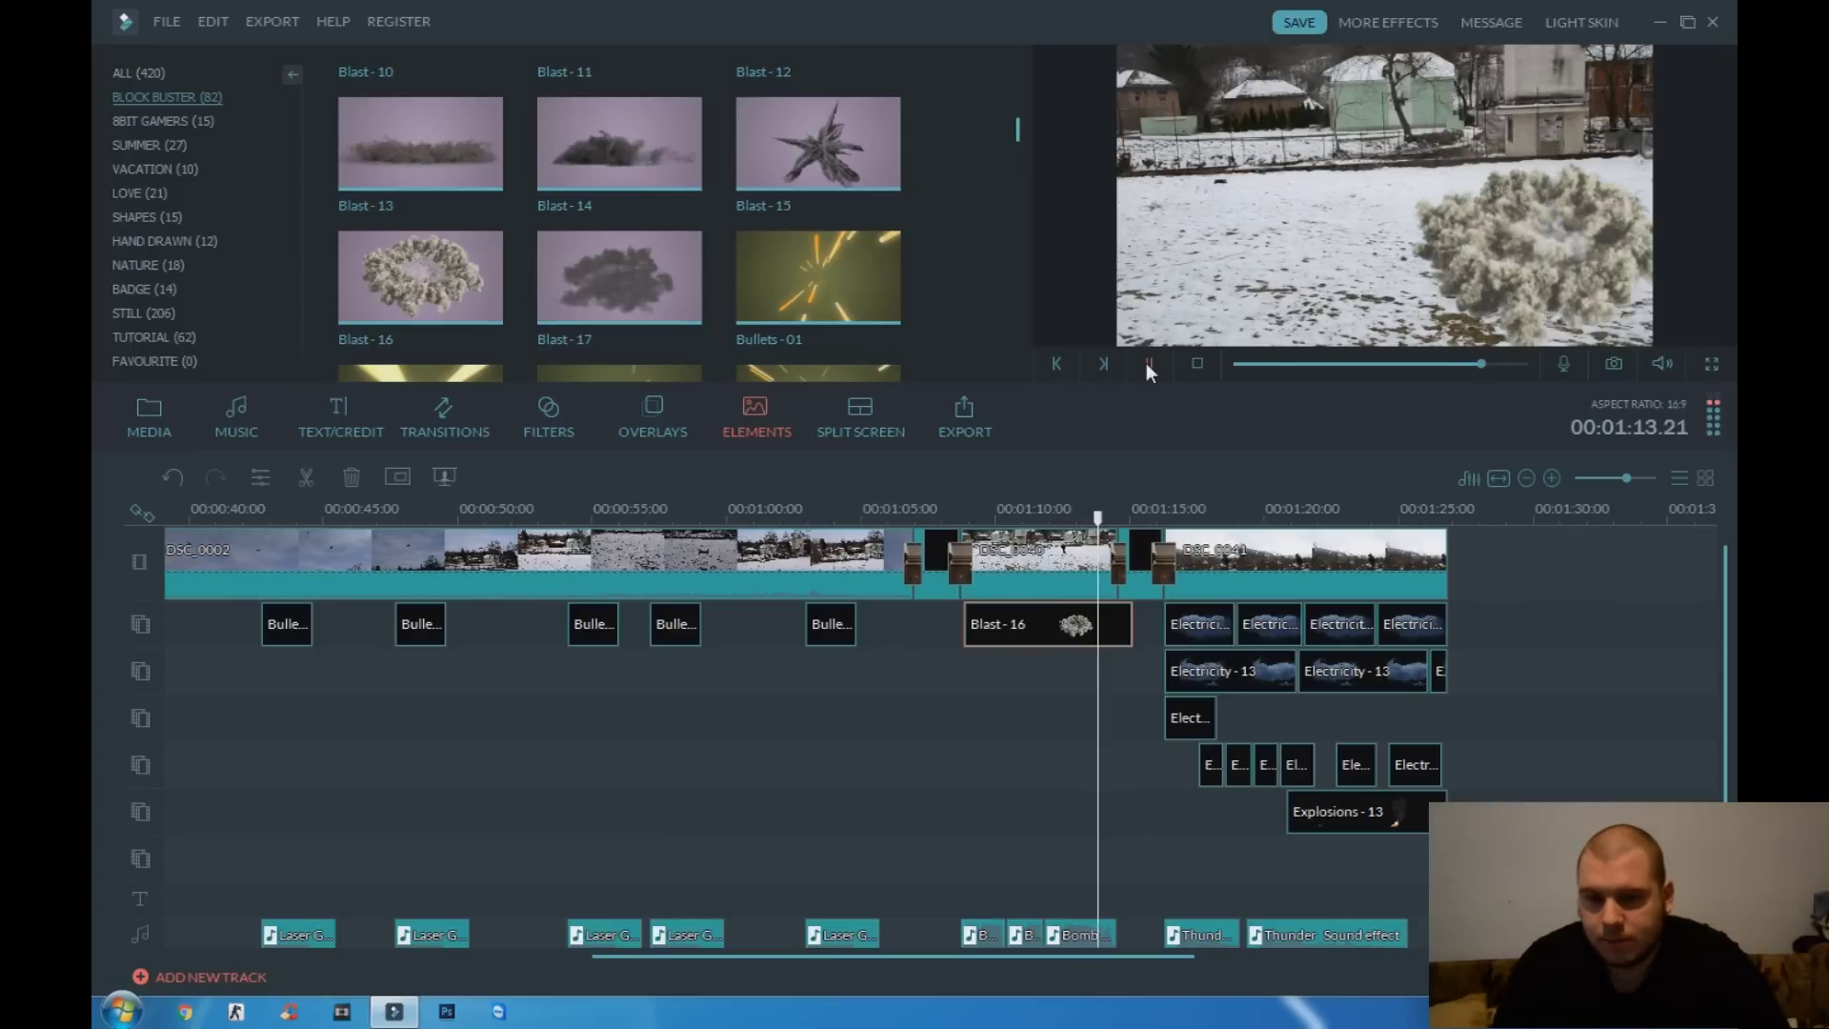
click(1146, 363)
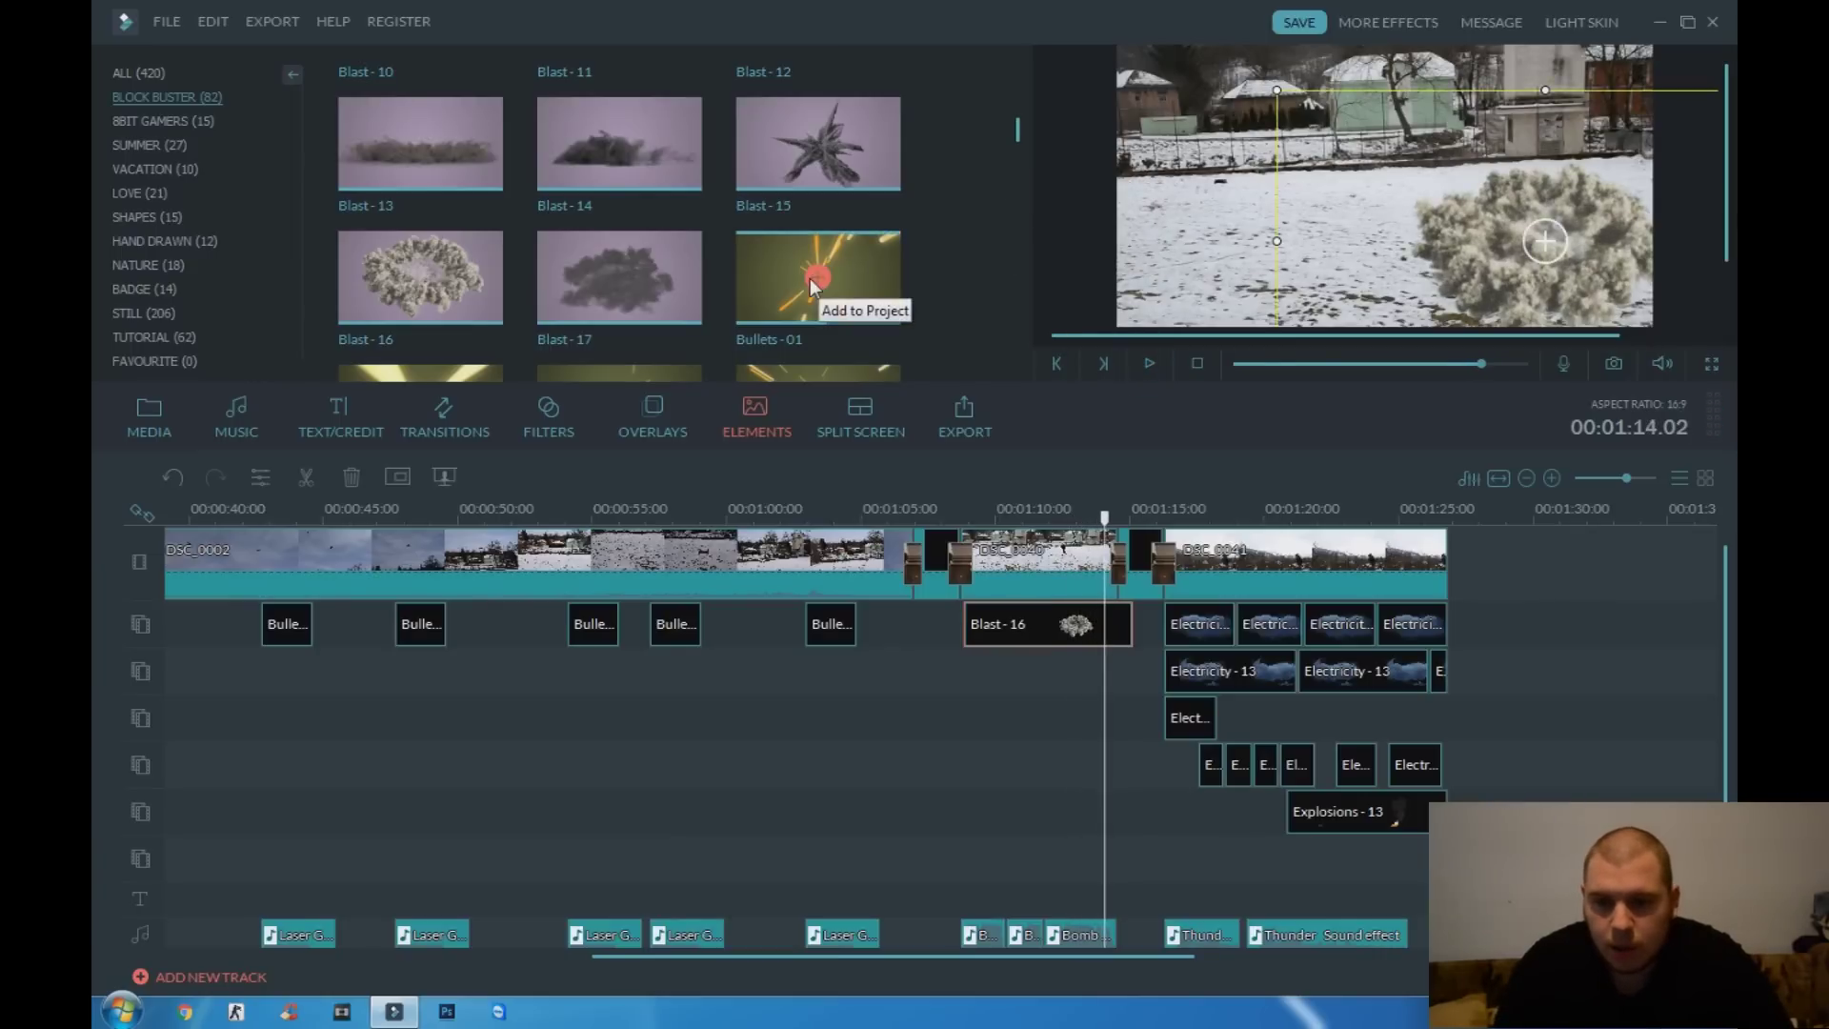
Add the Bullets - 01 element to the first overlay track at 1:08.20, over the blast's start, and play it to about 1:12
click(957, 675)
click(962, 514)
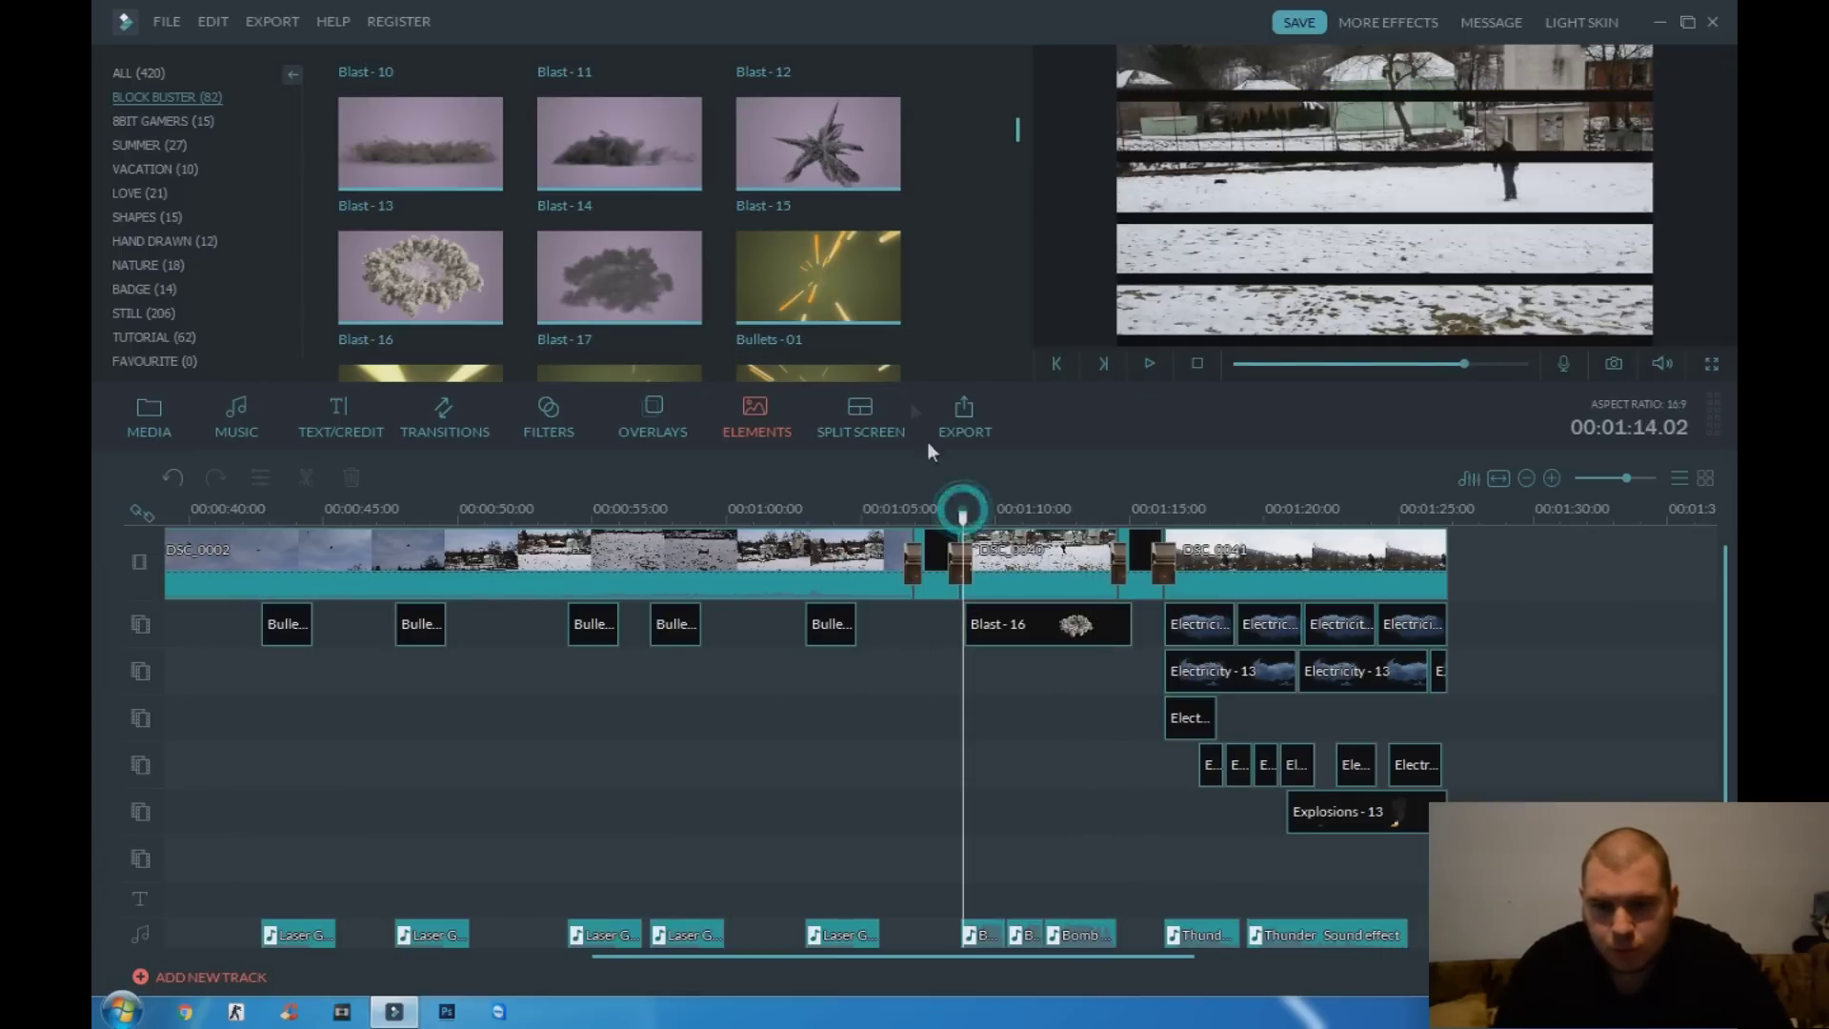
click(821, 284)
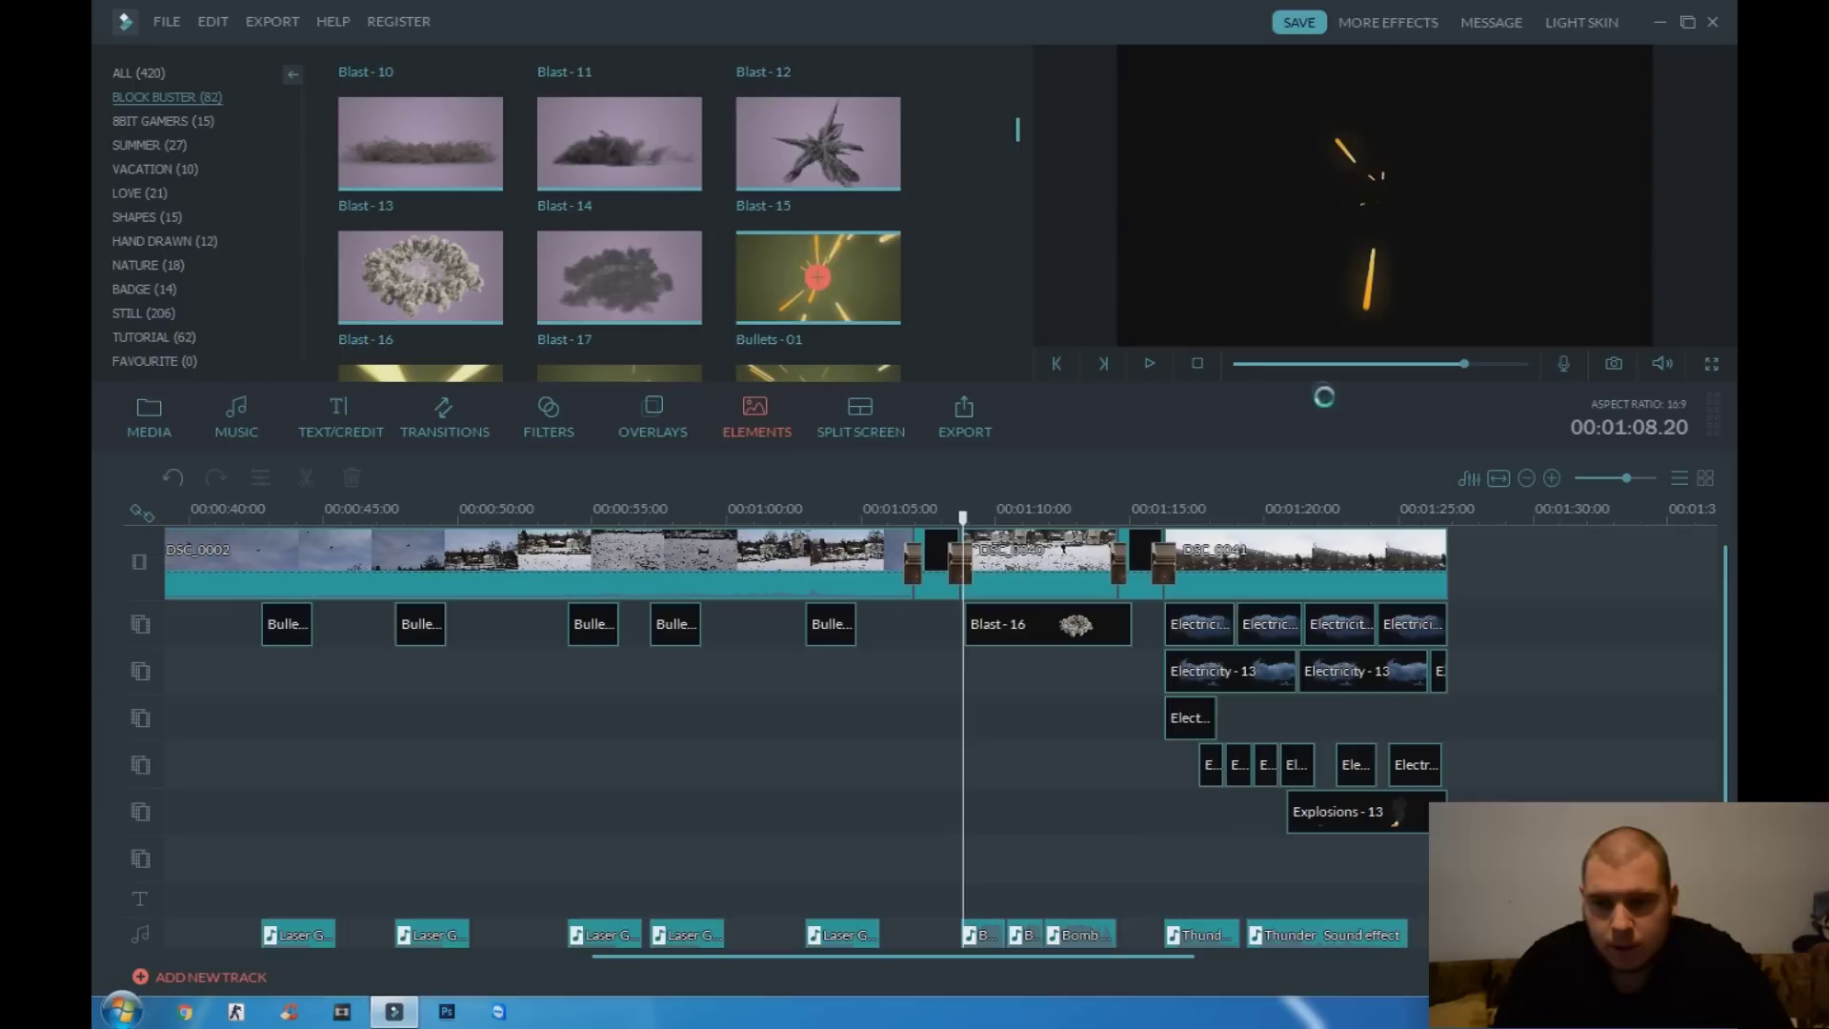
click(1150, 362)
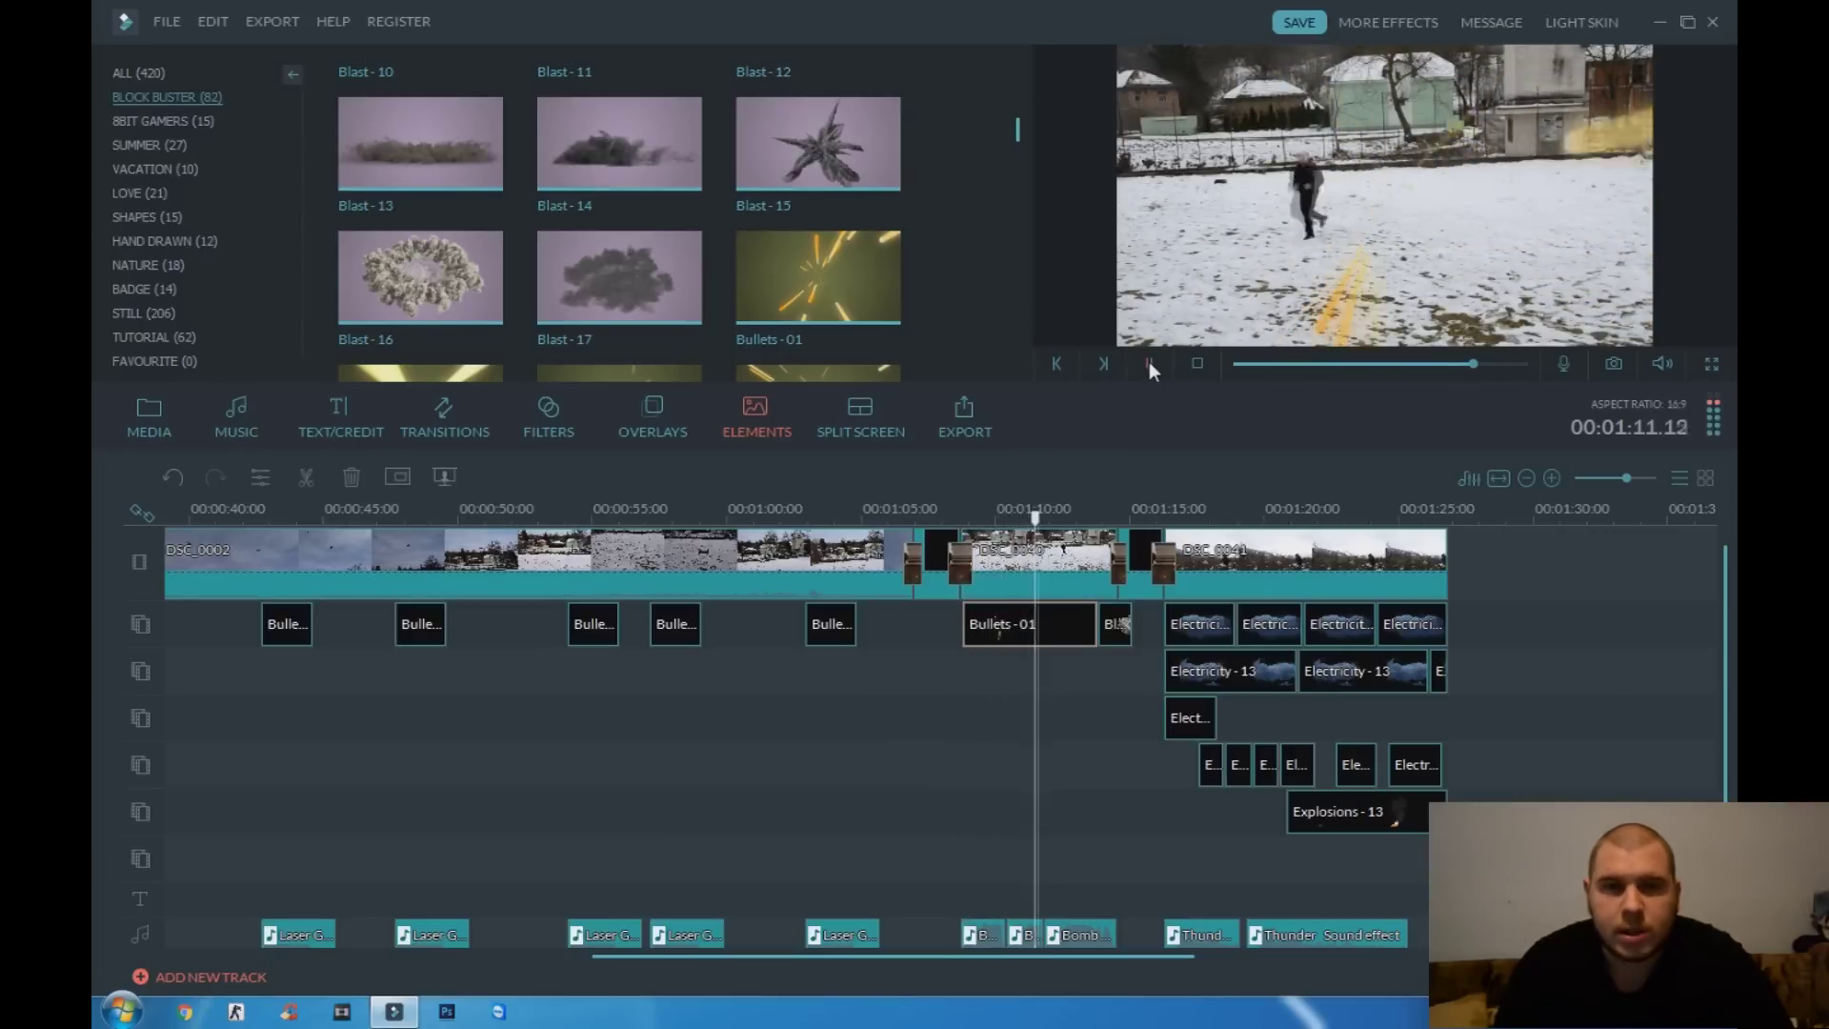
click(1146, 362)
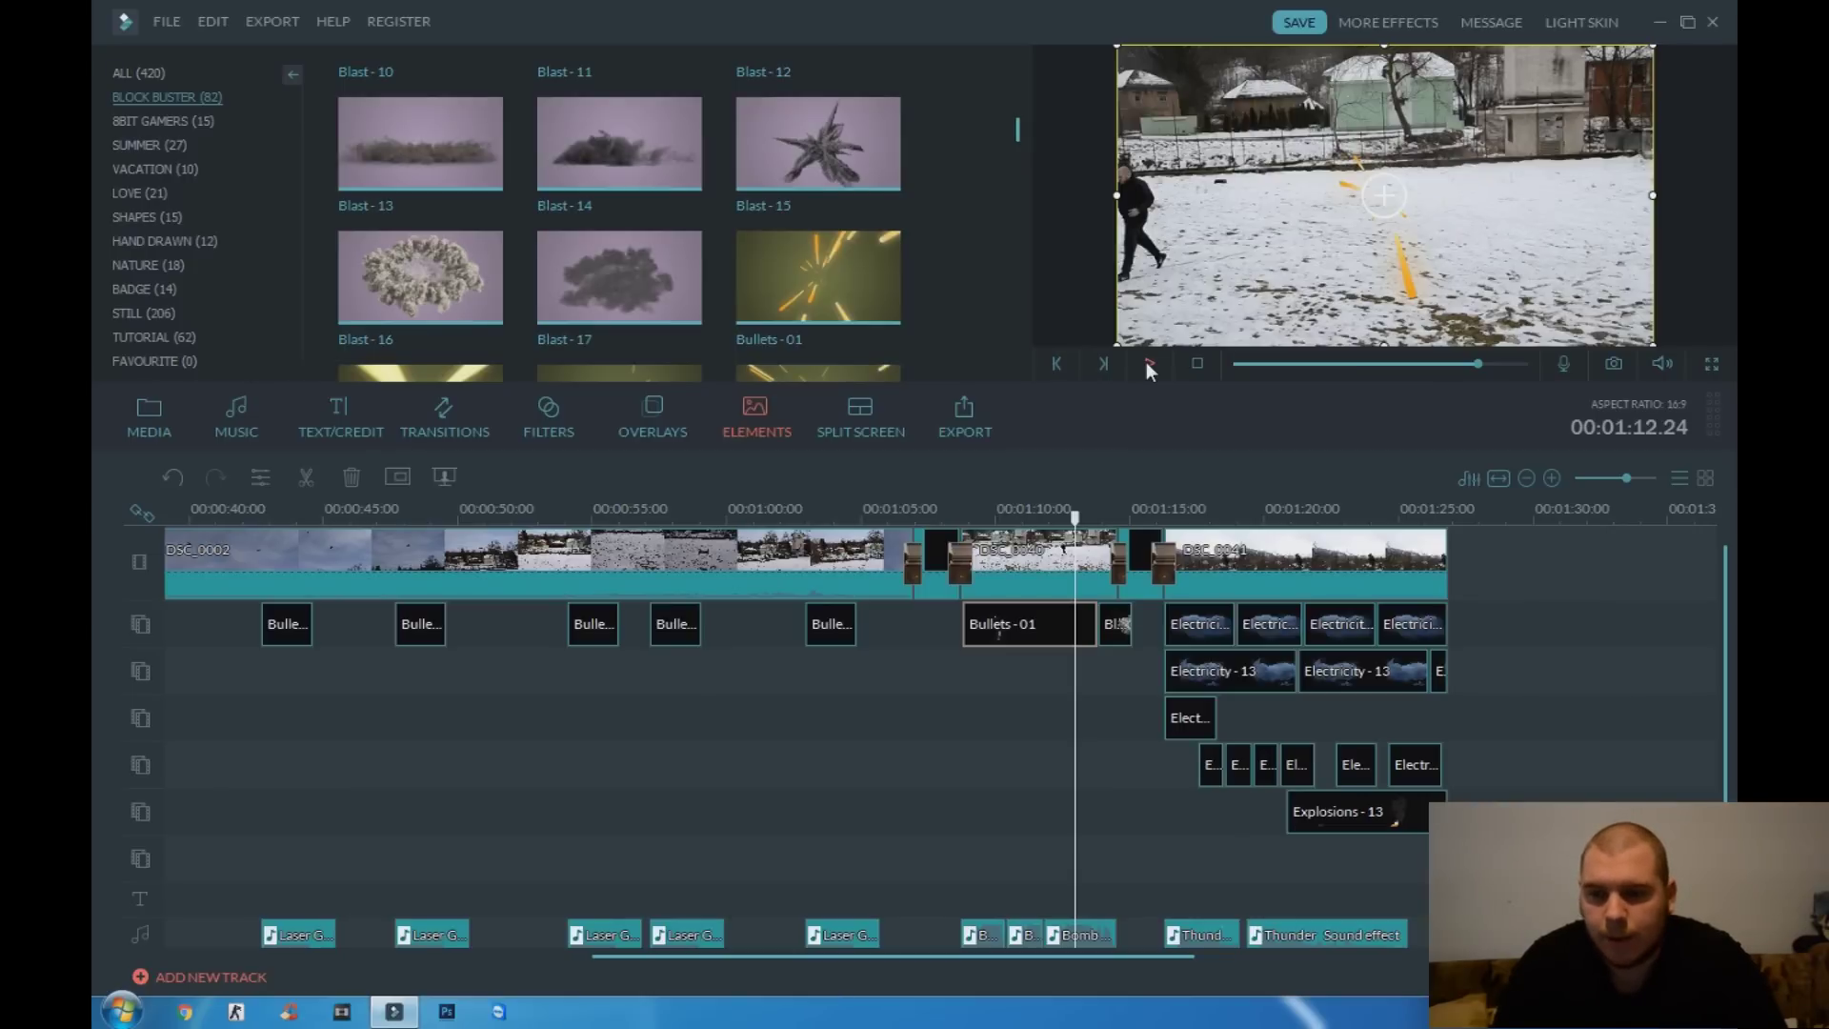
Preview the Block Buster muzzle flash elements Bullets - 20, Bullets - 21, Bullets - 22 and Bullets - 23 one after another
drag(1021, 135, 1004, 209)
click(446, 162)
click(1149, 361)
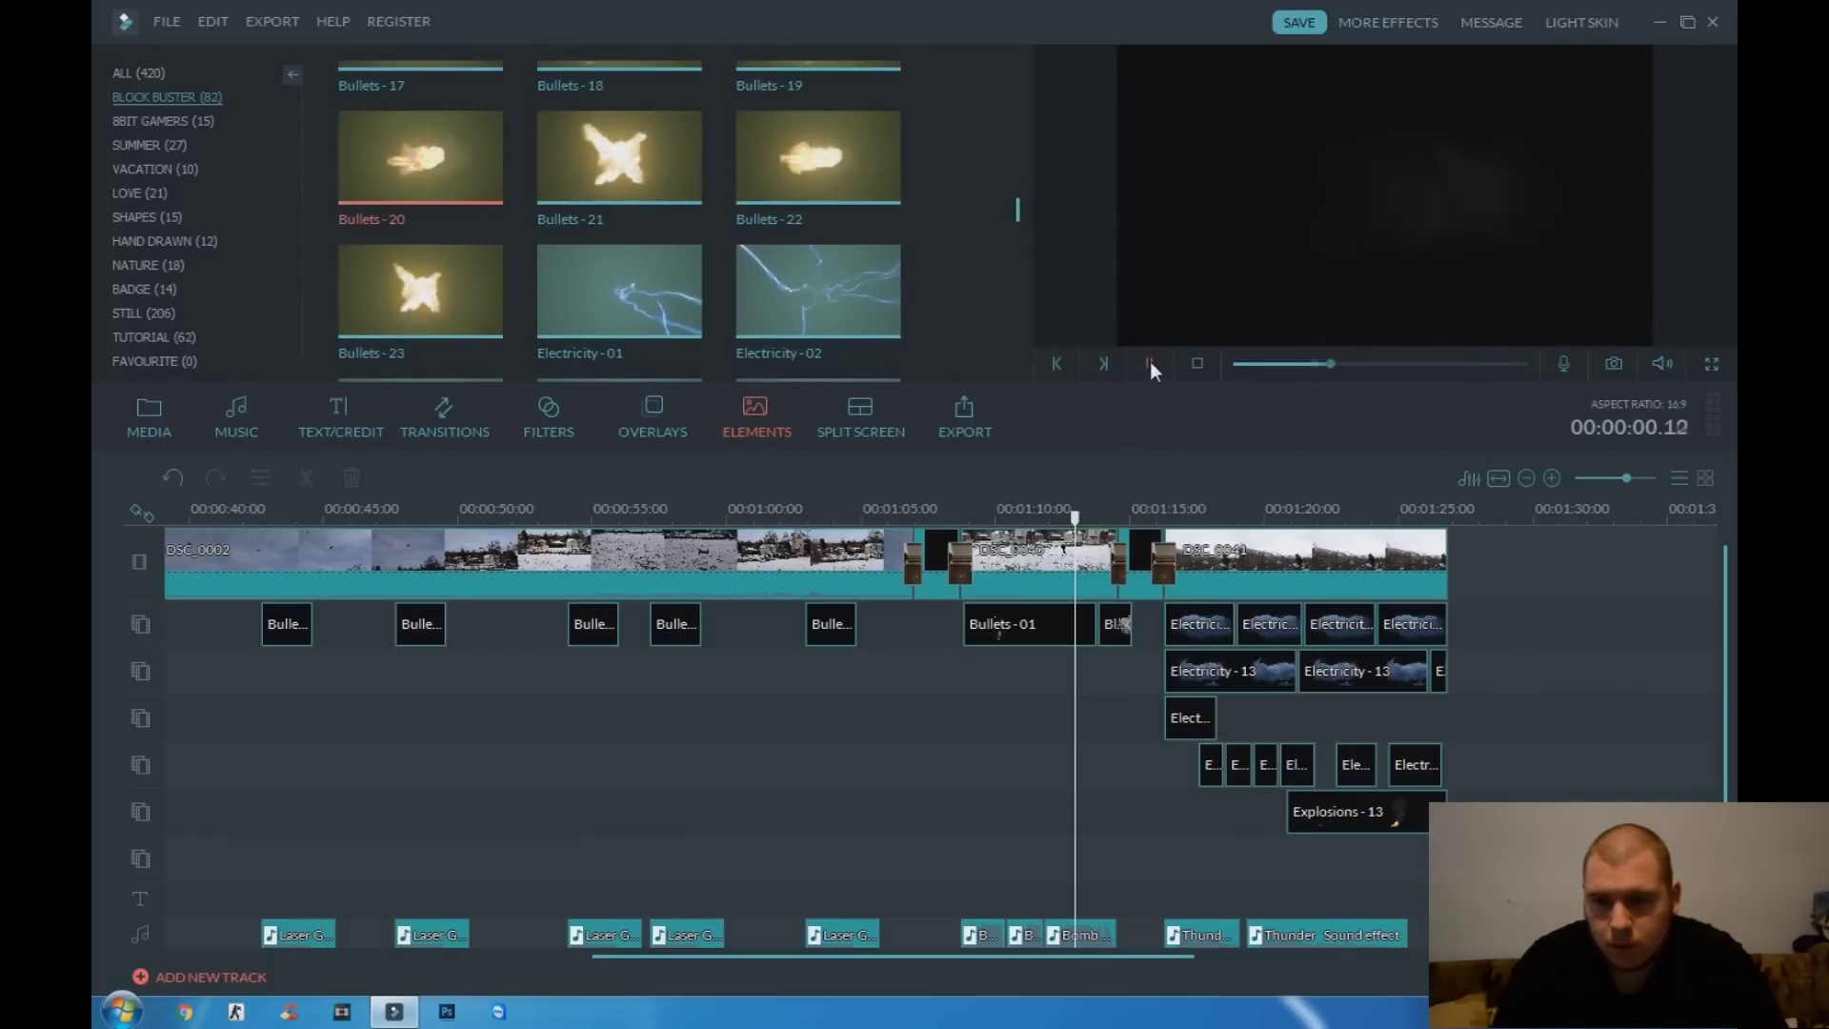
click(624, 160)
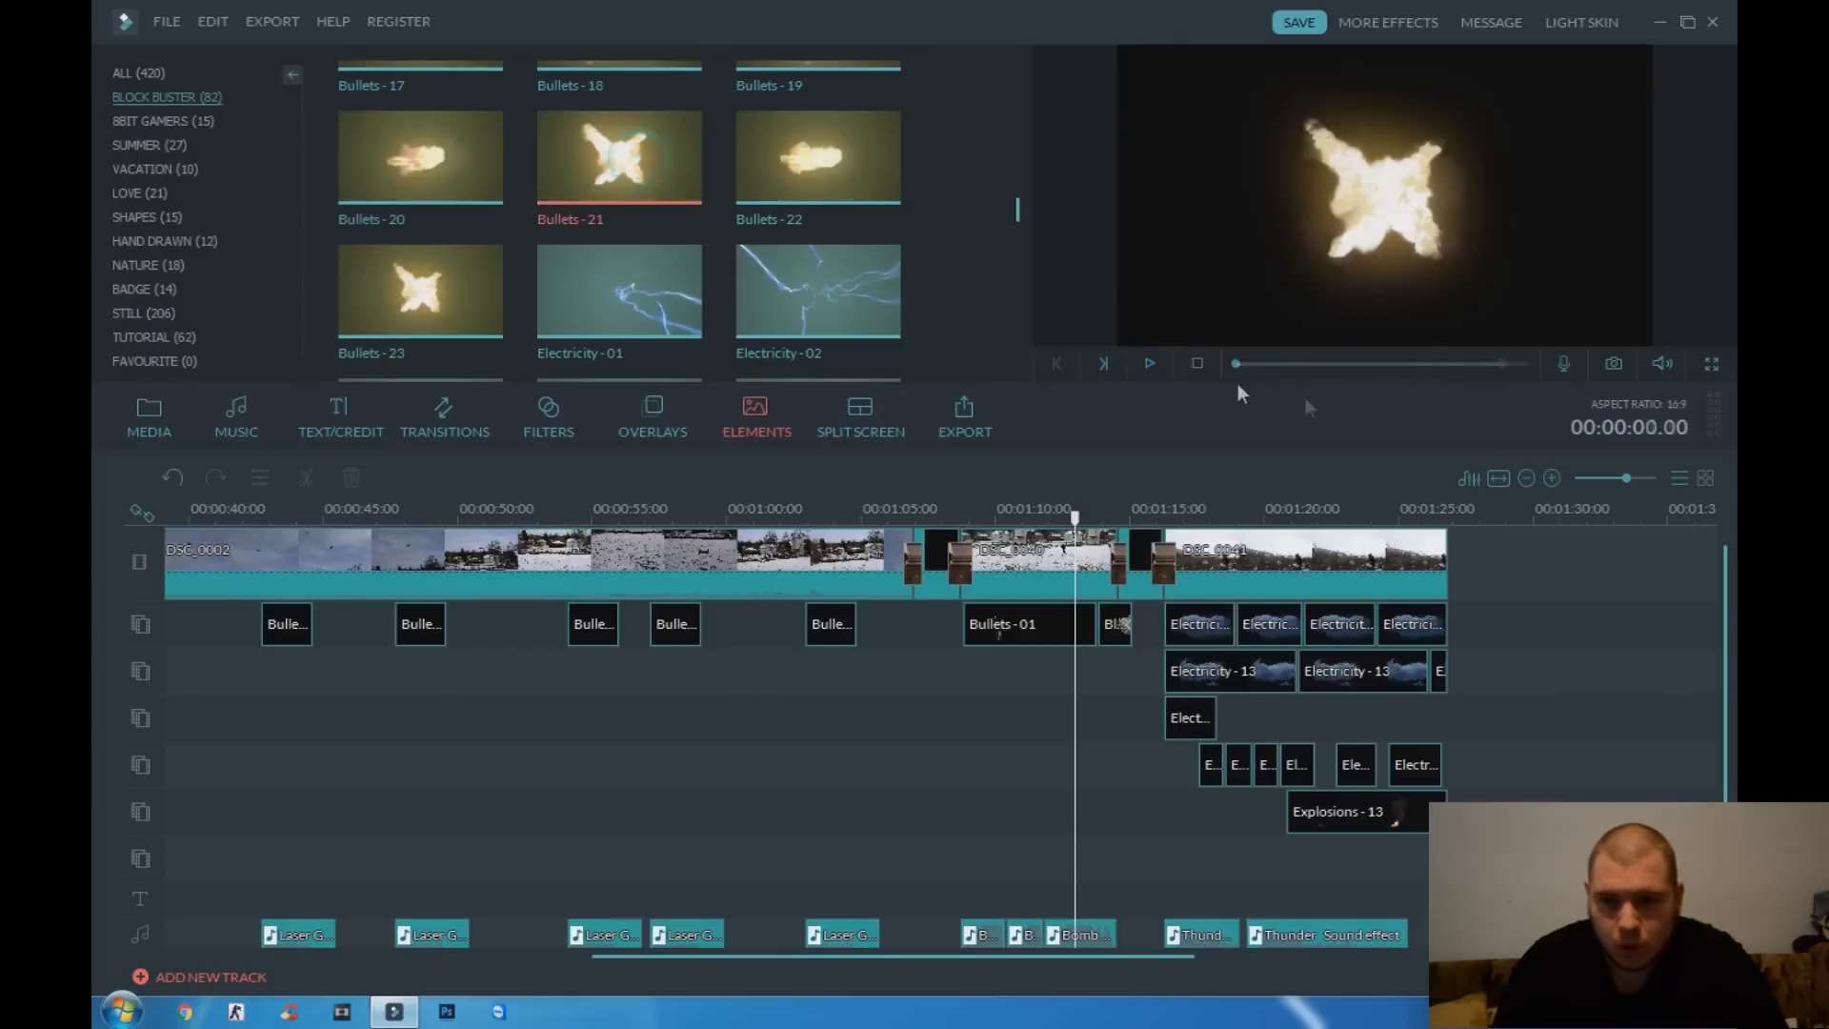
click(1149, 363)
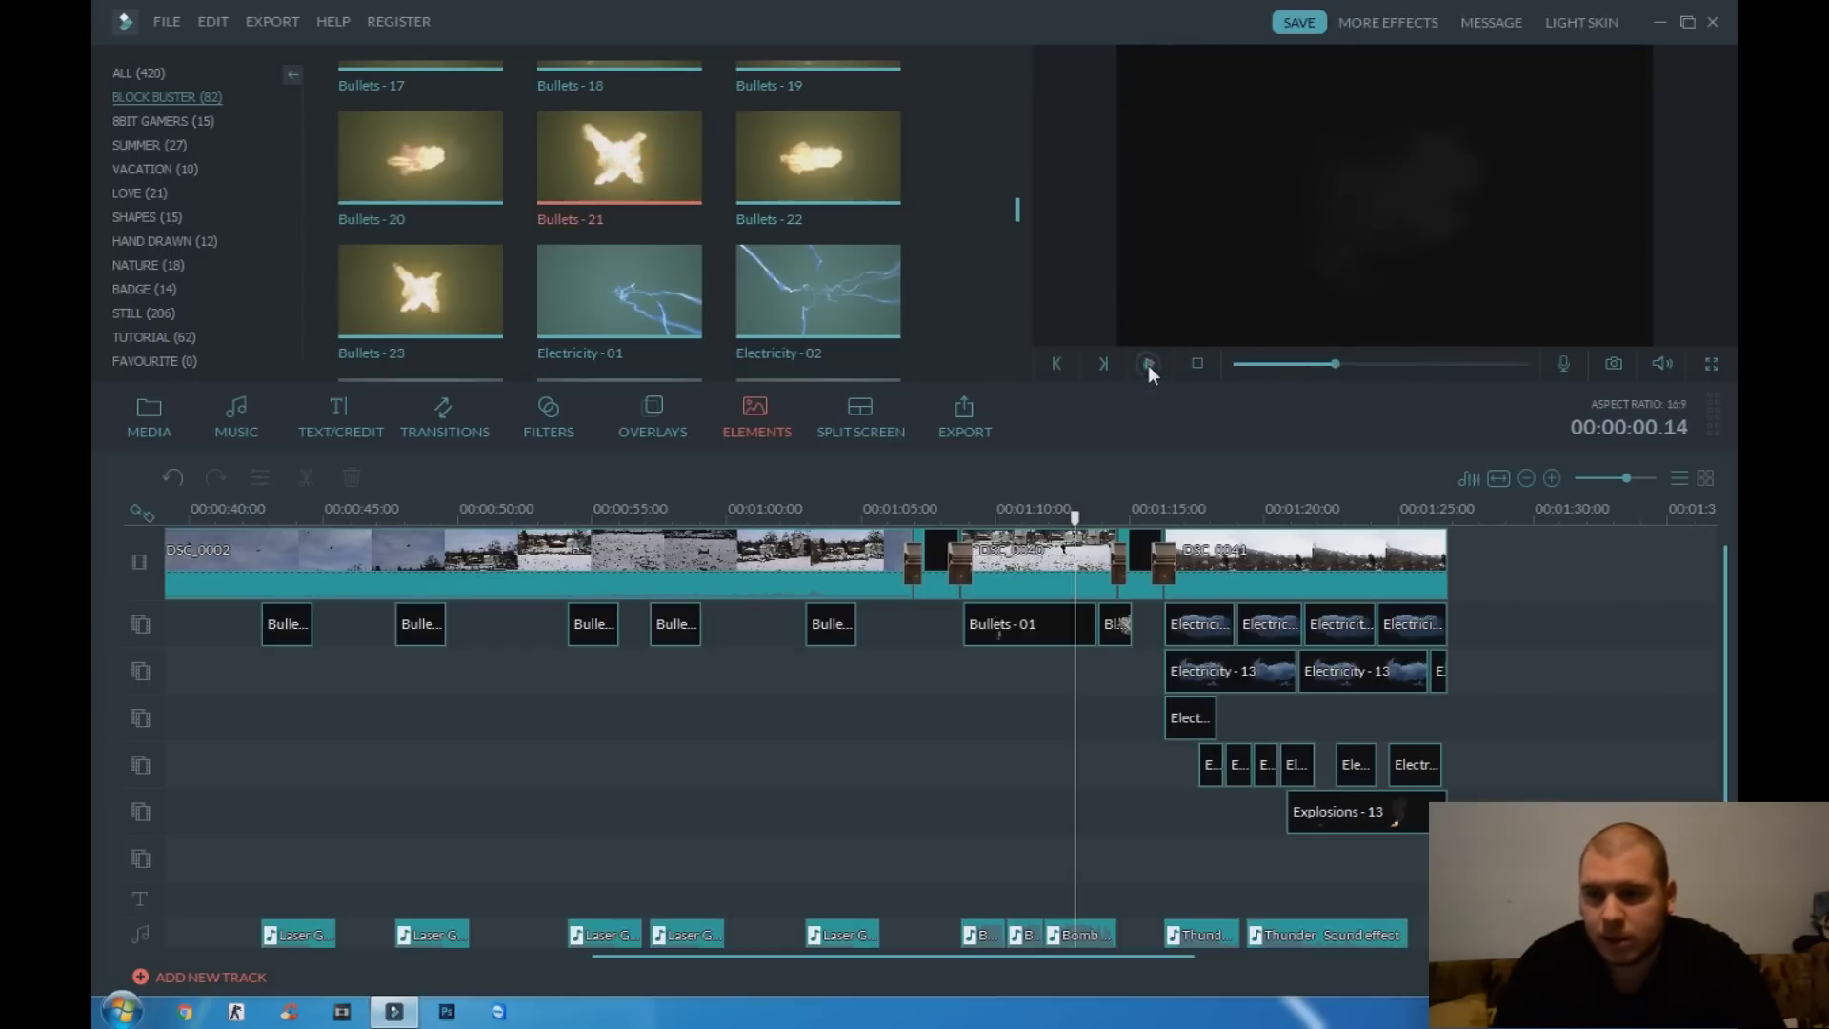
click(856, 180)
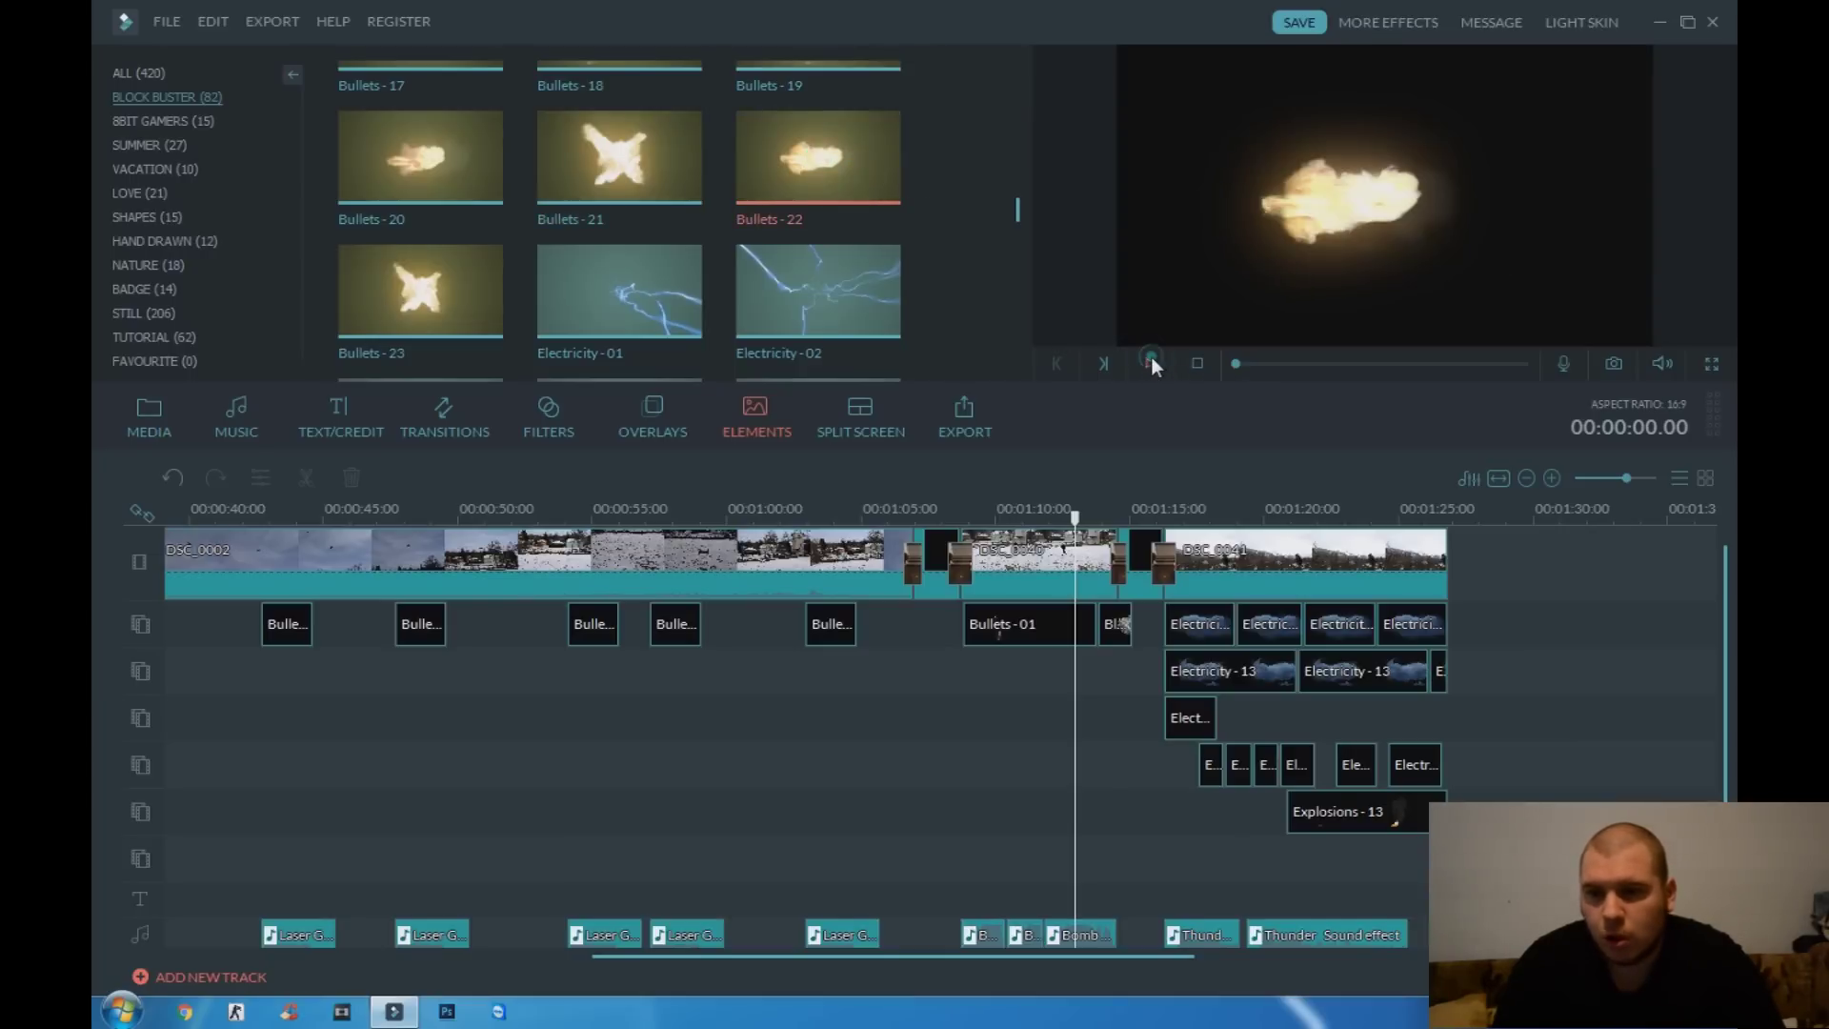
click(1150, 363)
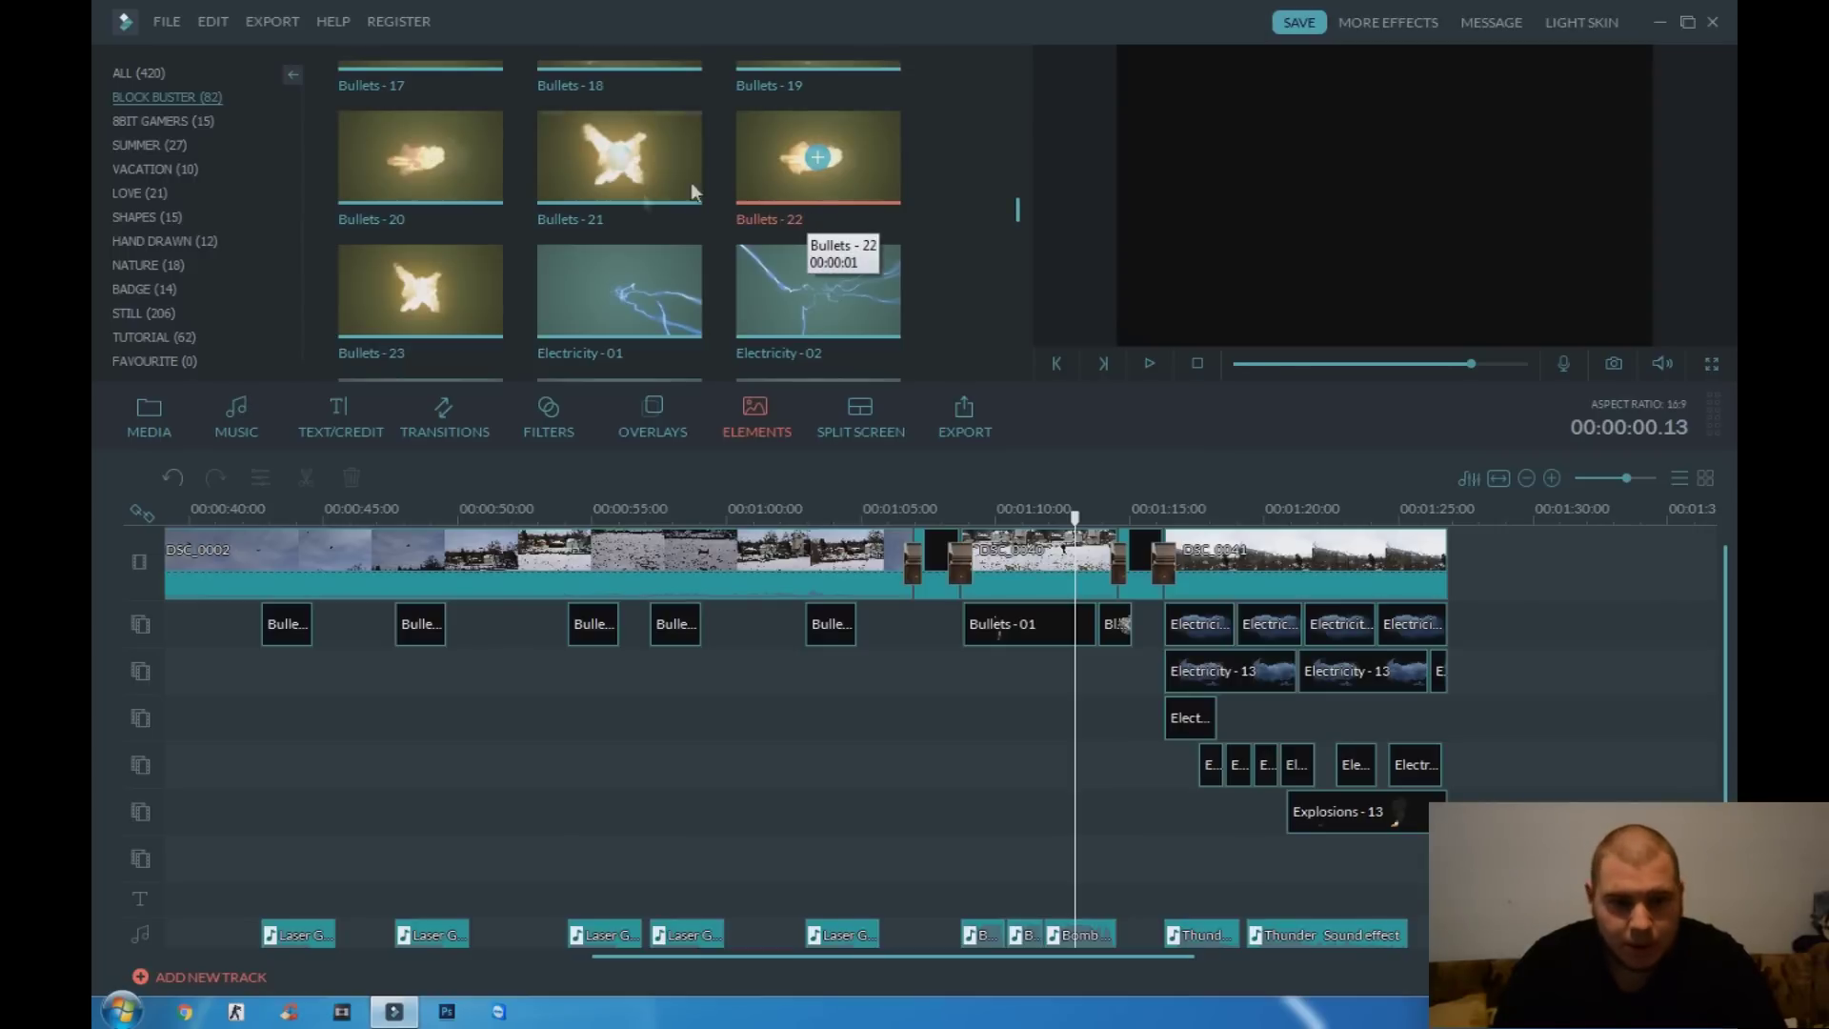
click(478, 282)
click(1149, 364)
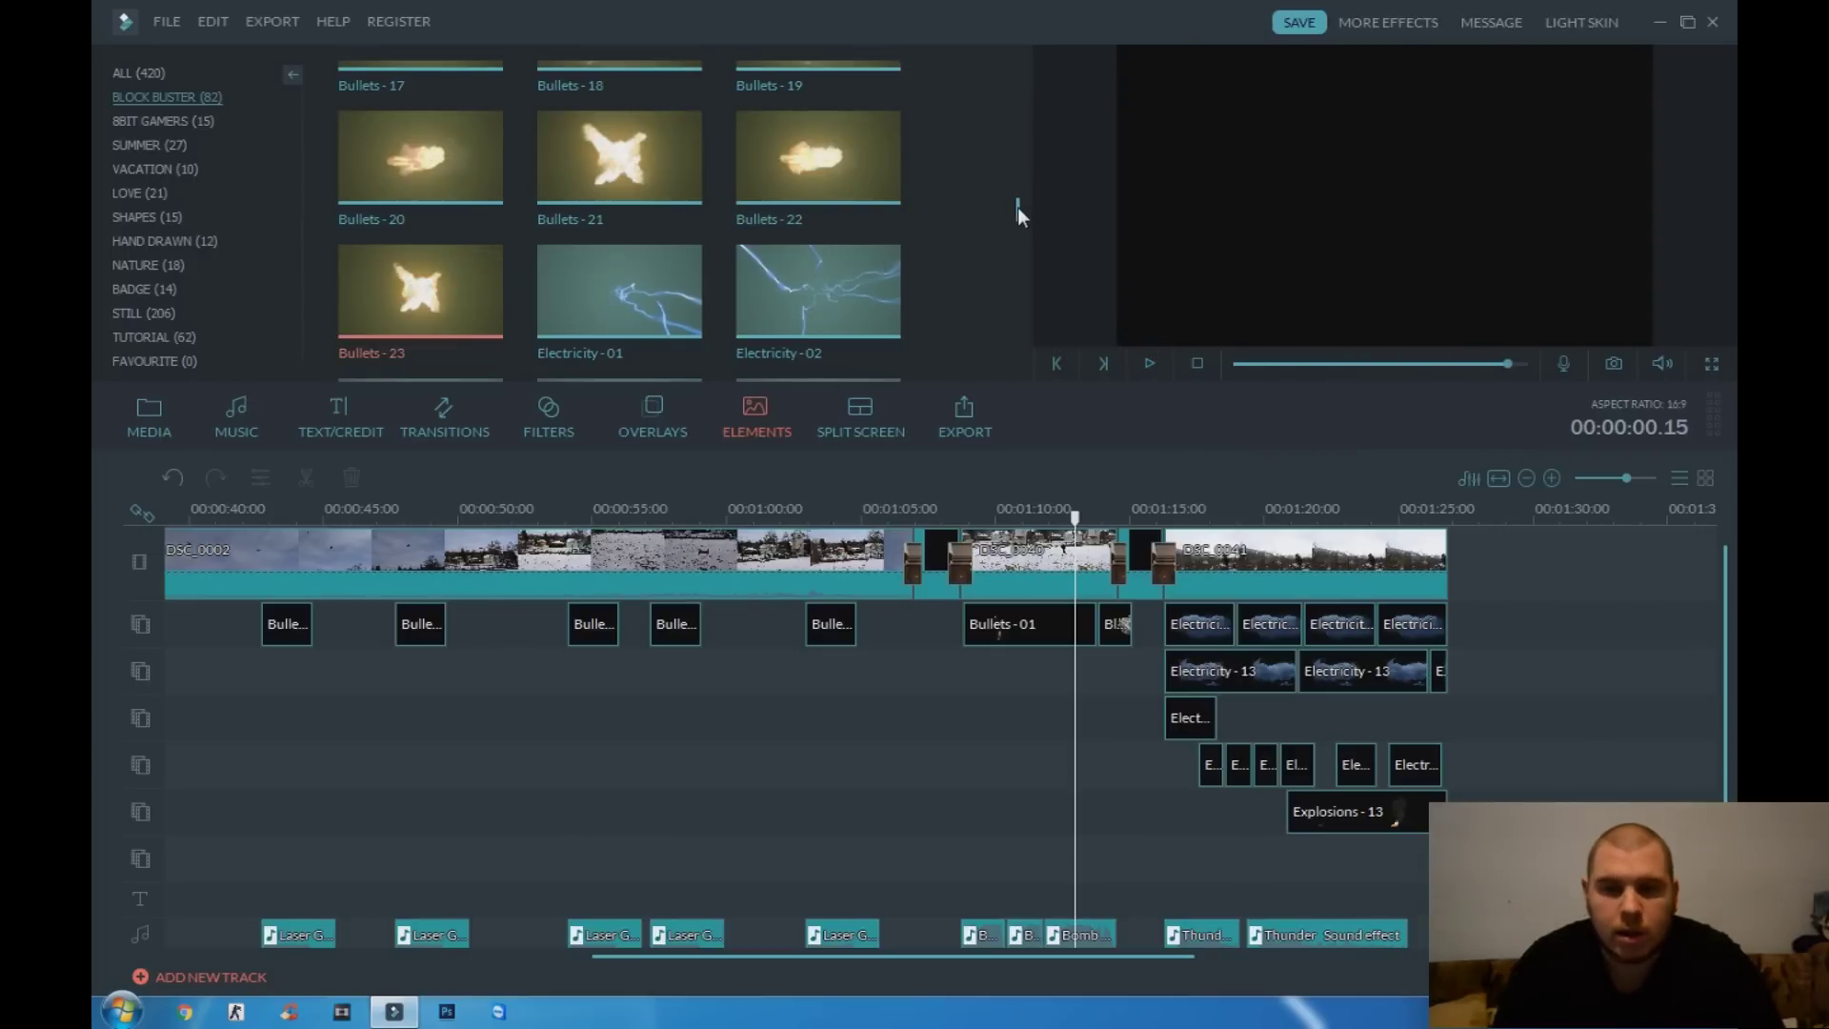
Preview the Electricity - 02 and Explosions - 02 elements from the Block Buster collection
drag(1017, 208, 1008, 216)
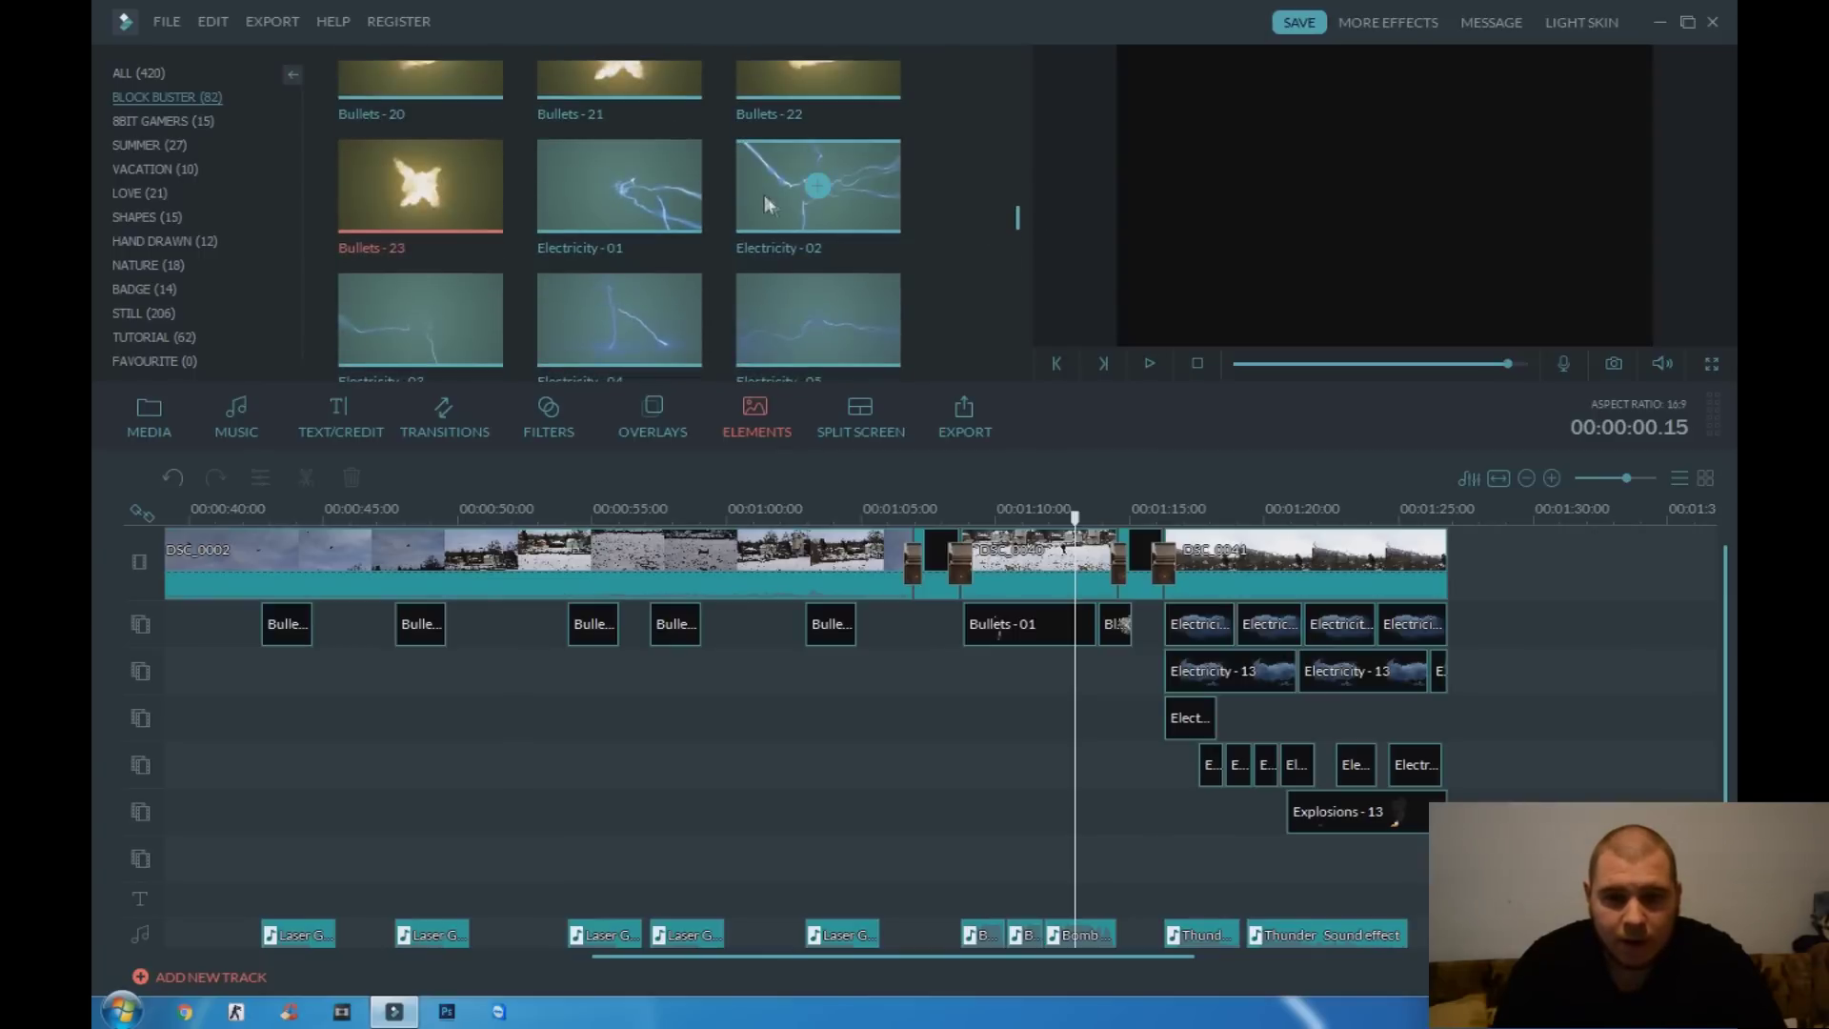
click(1149, 364)
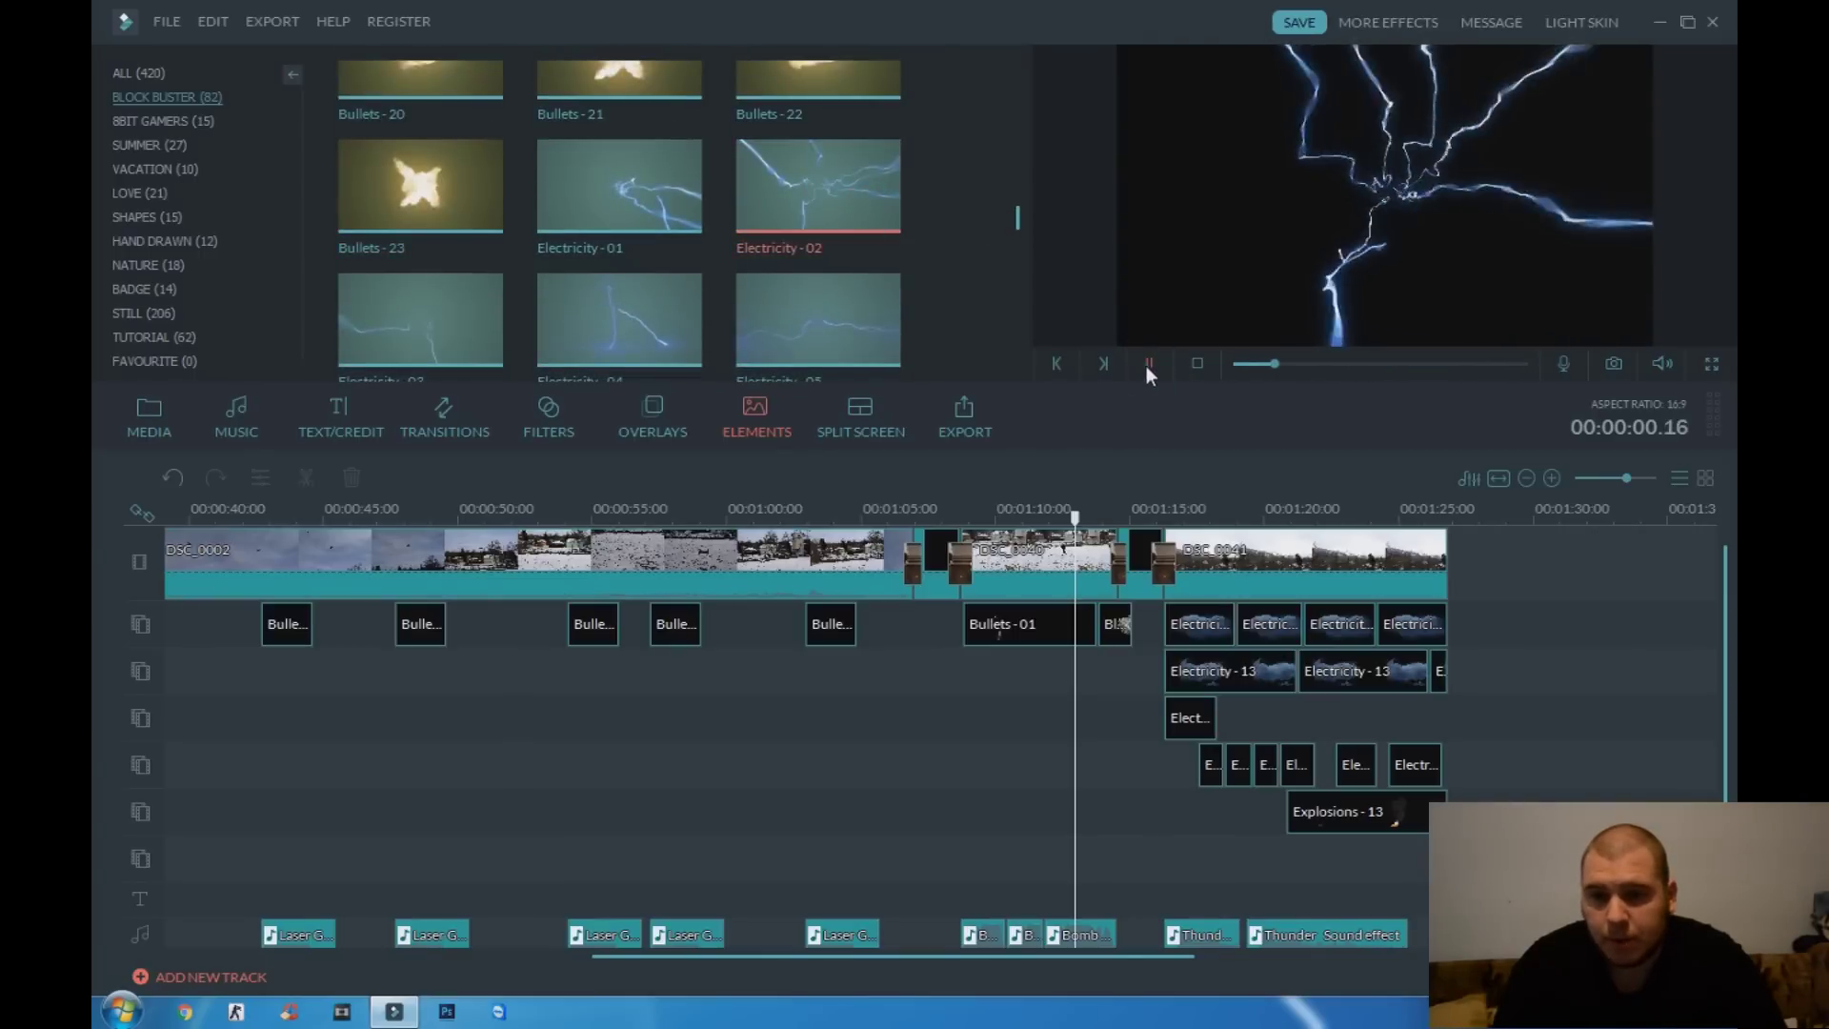
drag(1017, 217, 1013, 291)
click(819, 220)
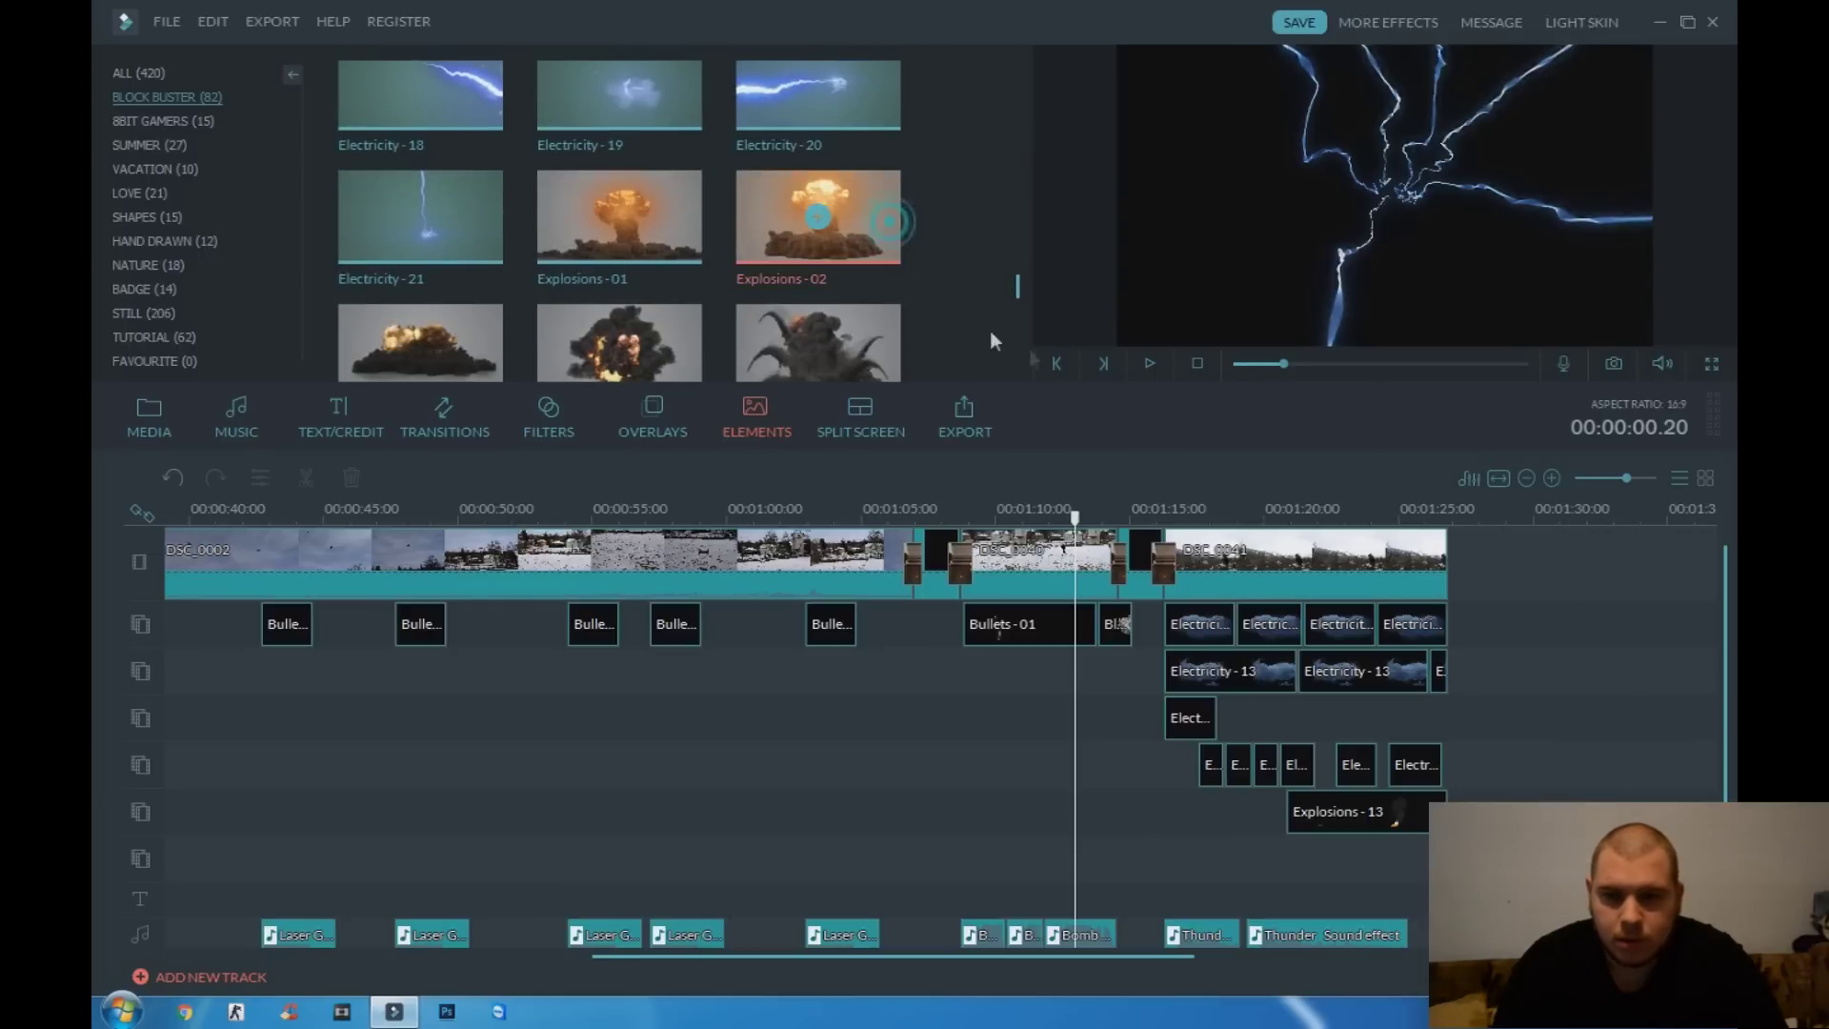
click(1148, 364)
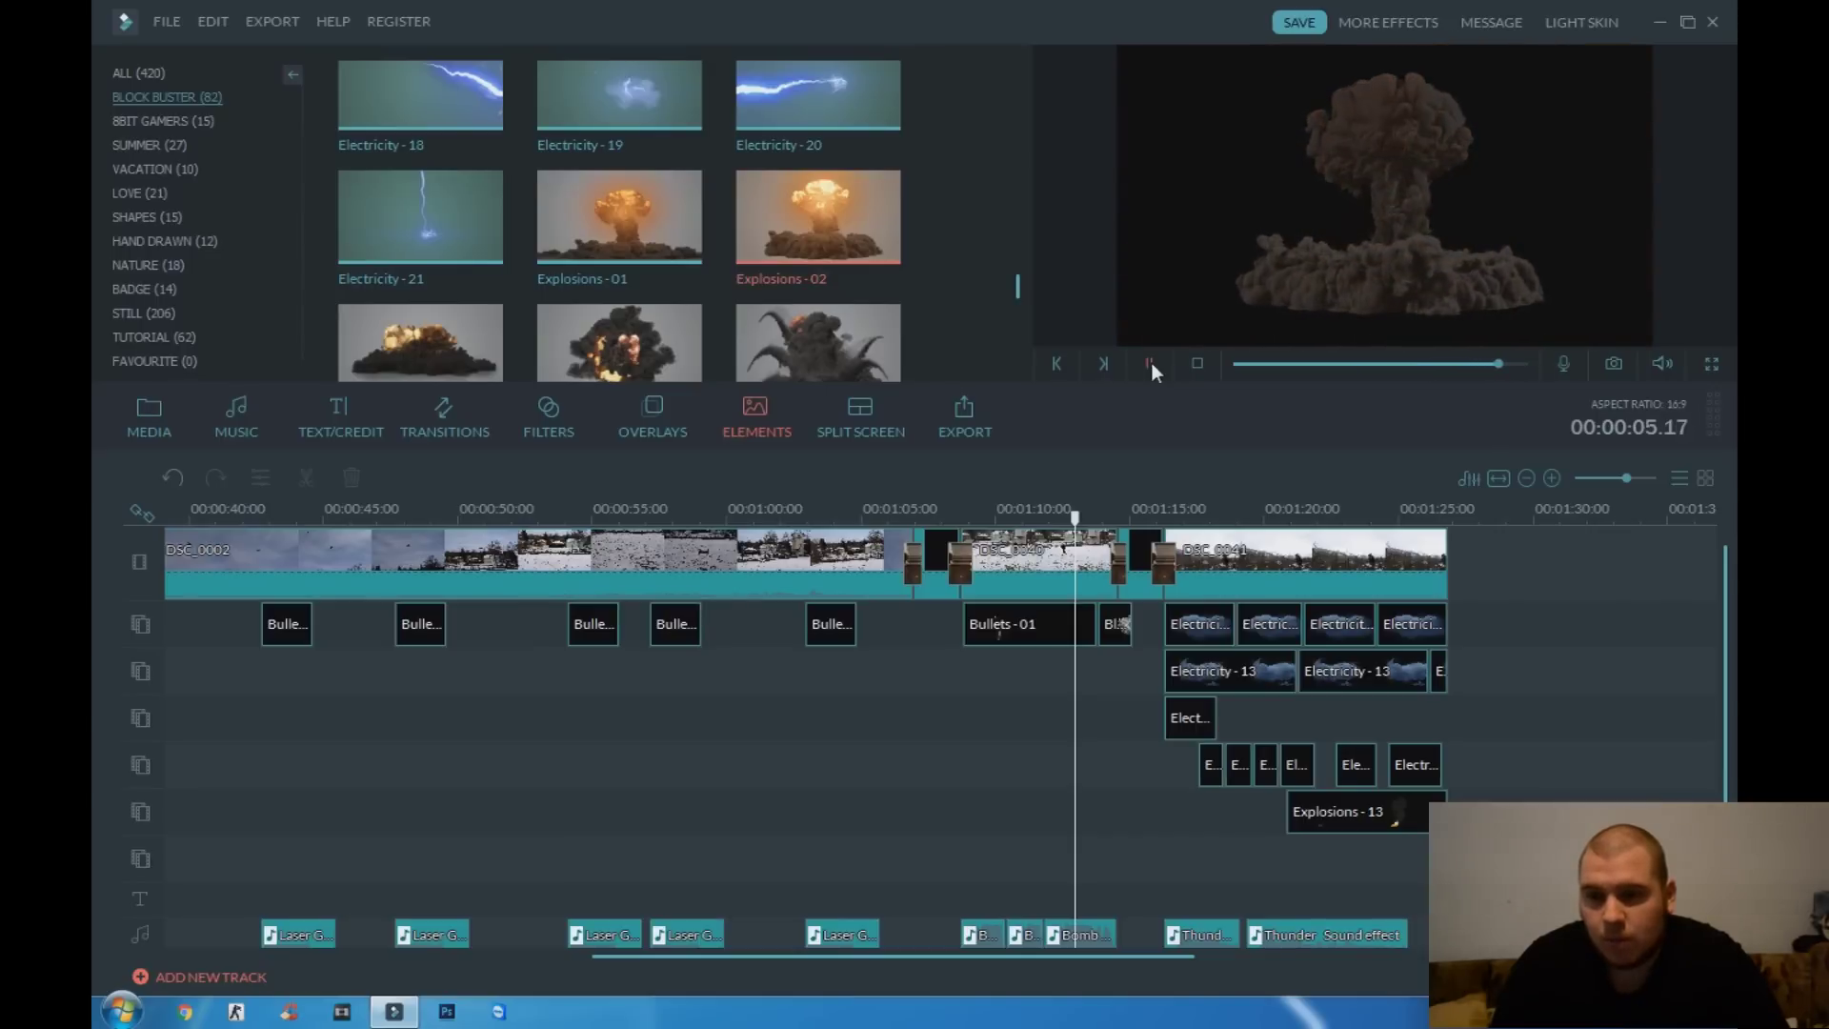
click(1152, 363)
click(1154, 364)
Preview the Explosions - 01 element to about 4 seconds, and return to the start of the Block Buster collection
click(691, 231)
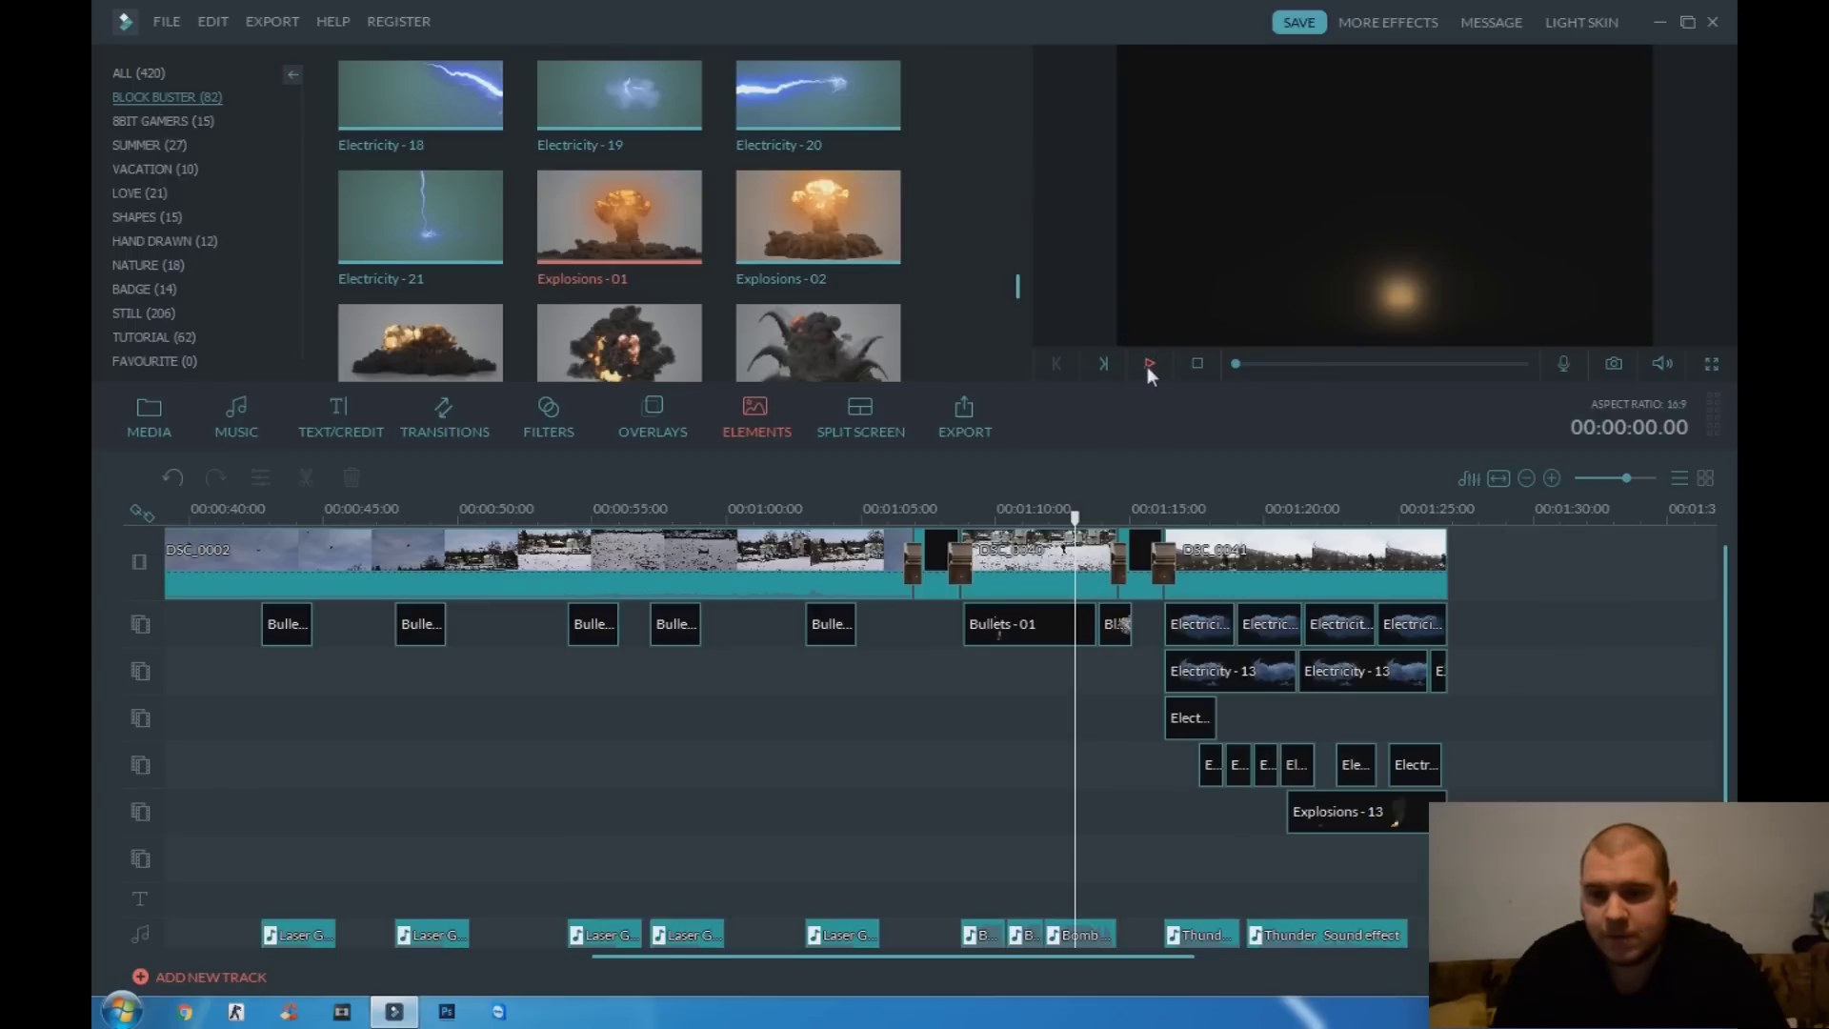
click(1148, 365)
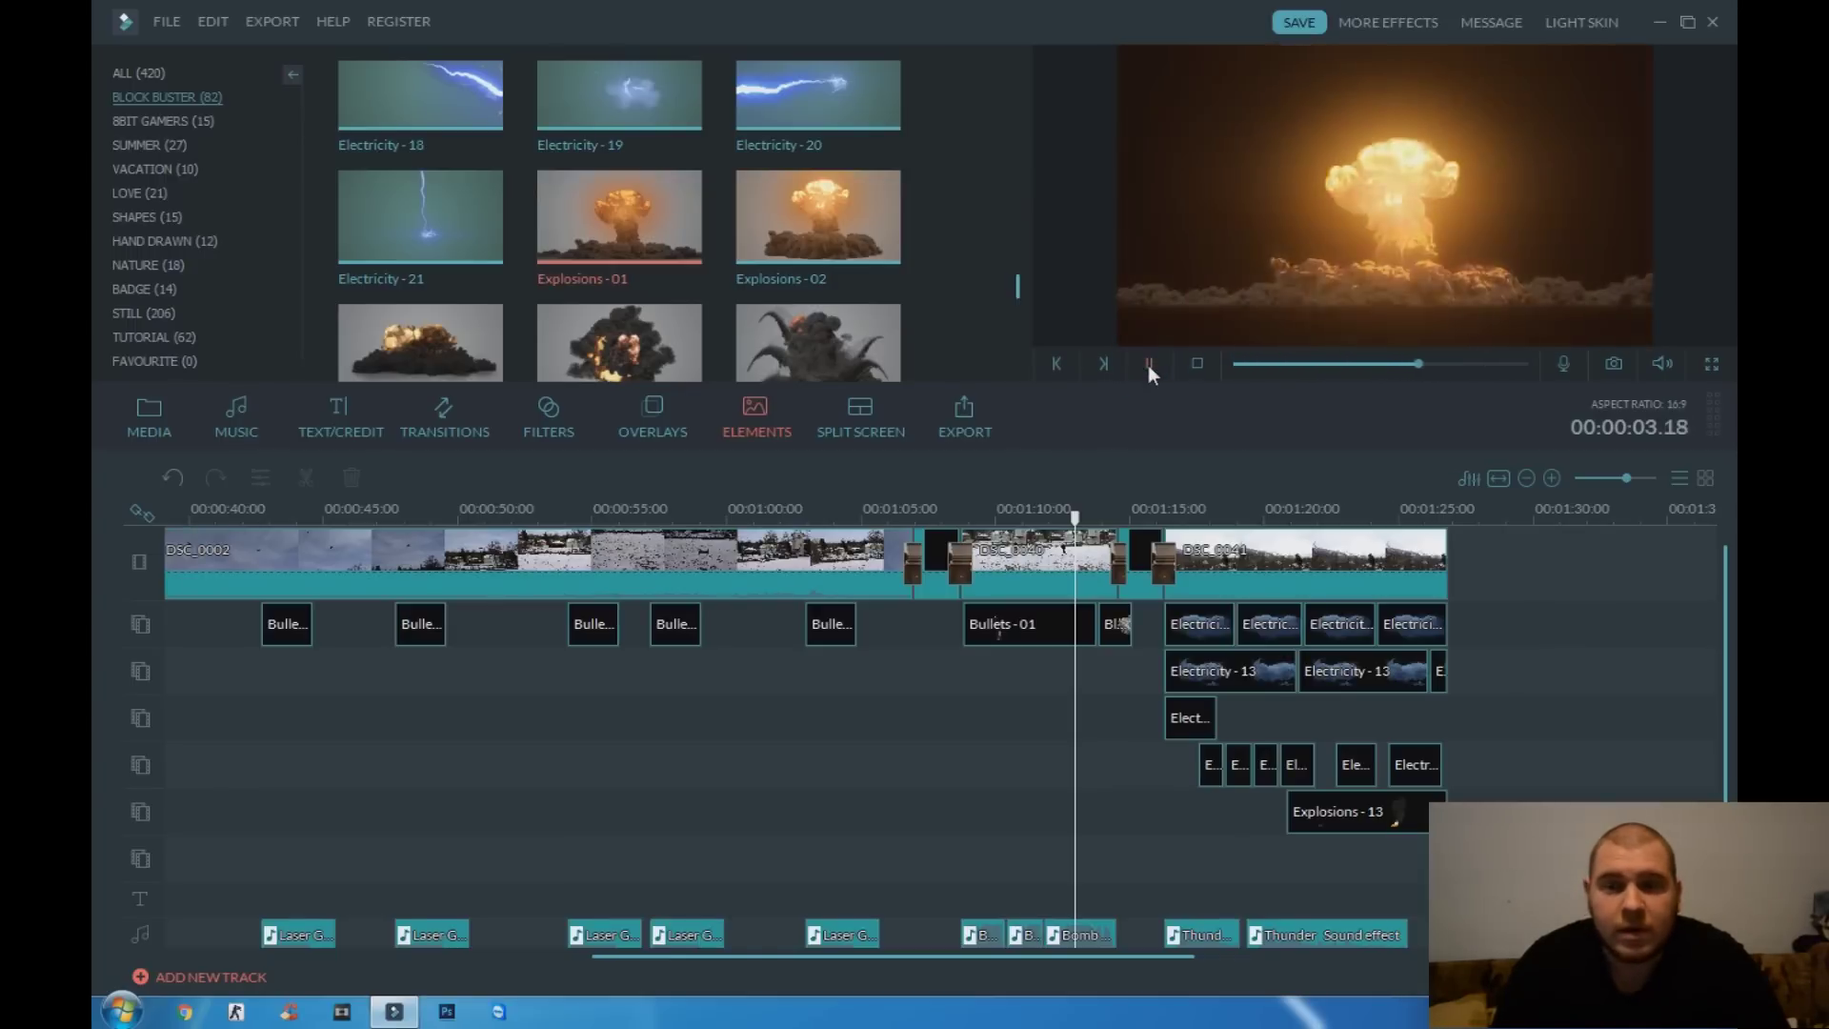
click(1148, 364)
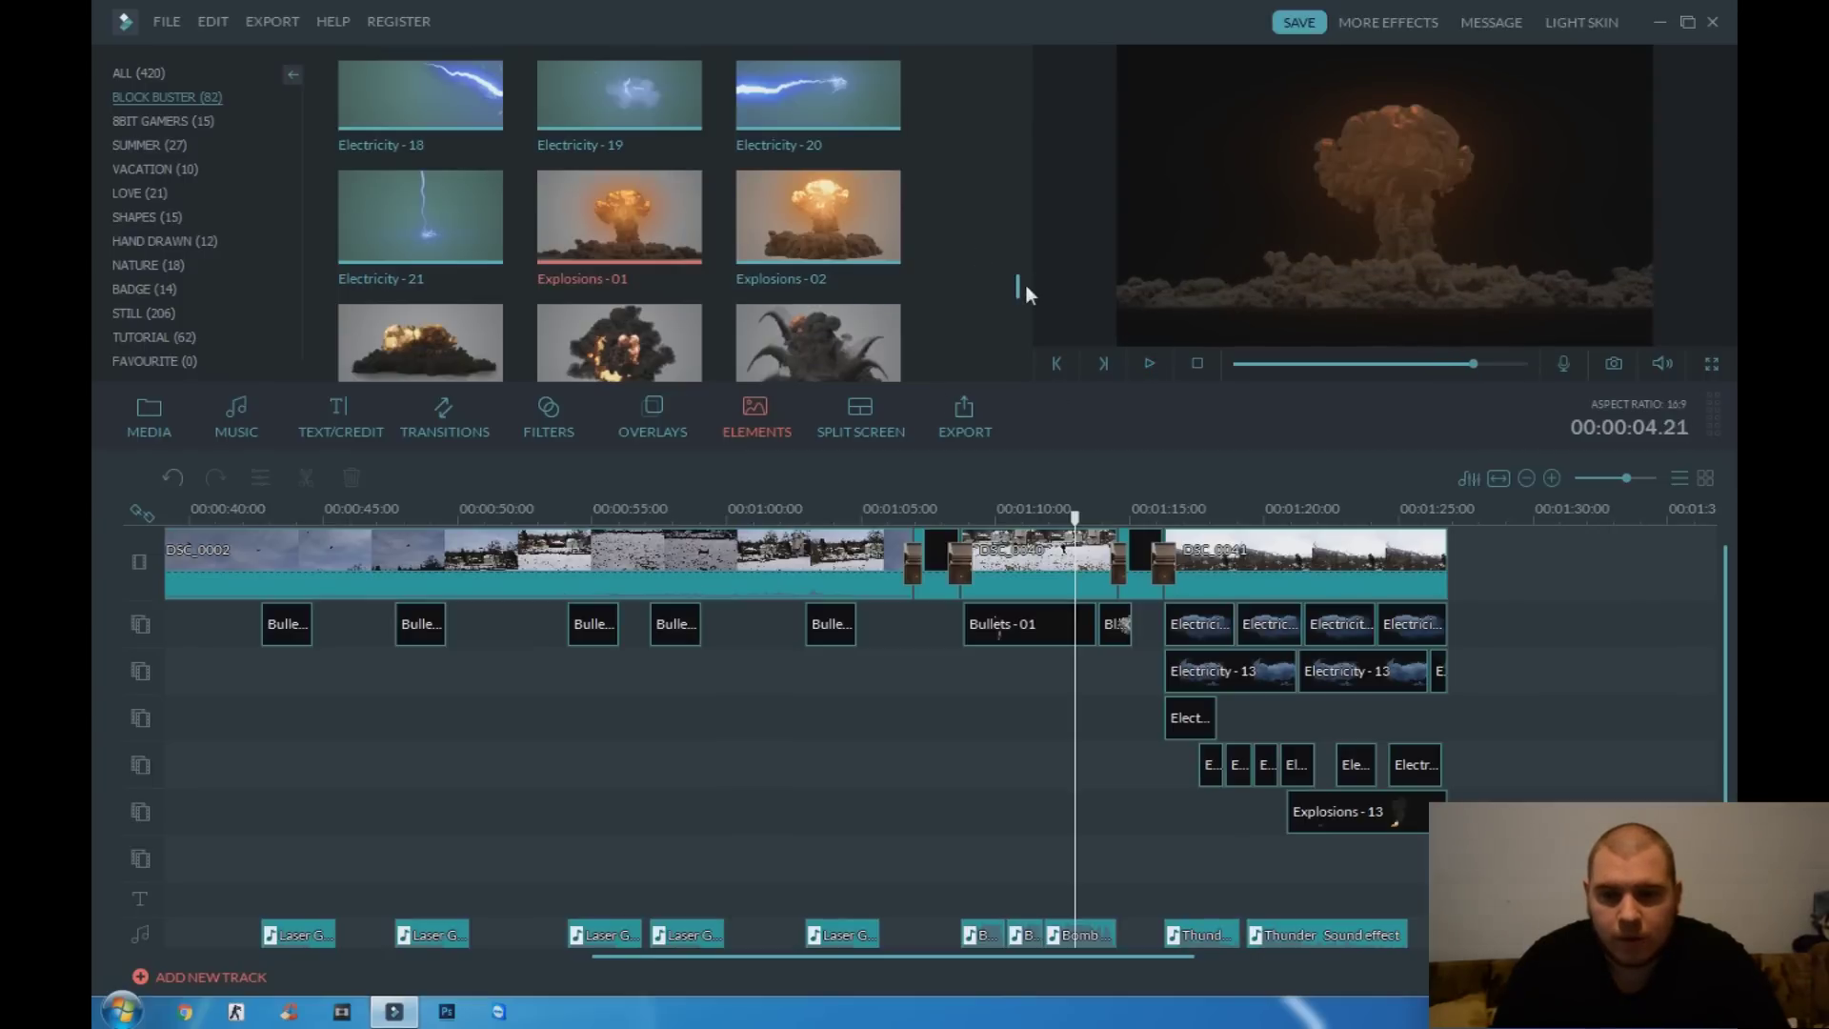
drag(1017, 284, 1021, 77)
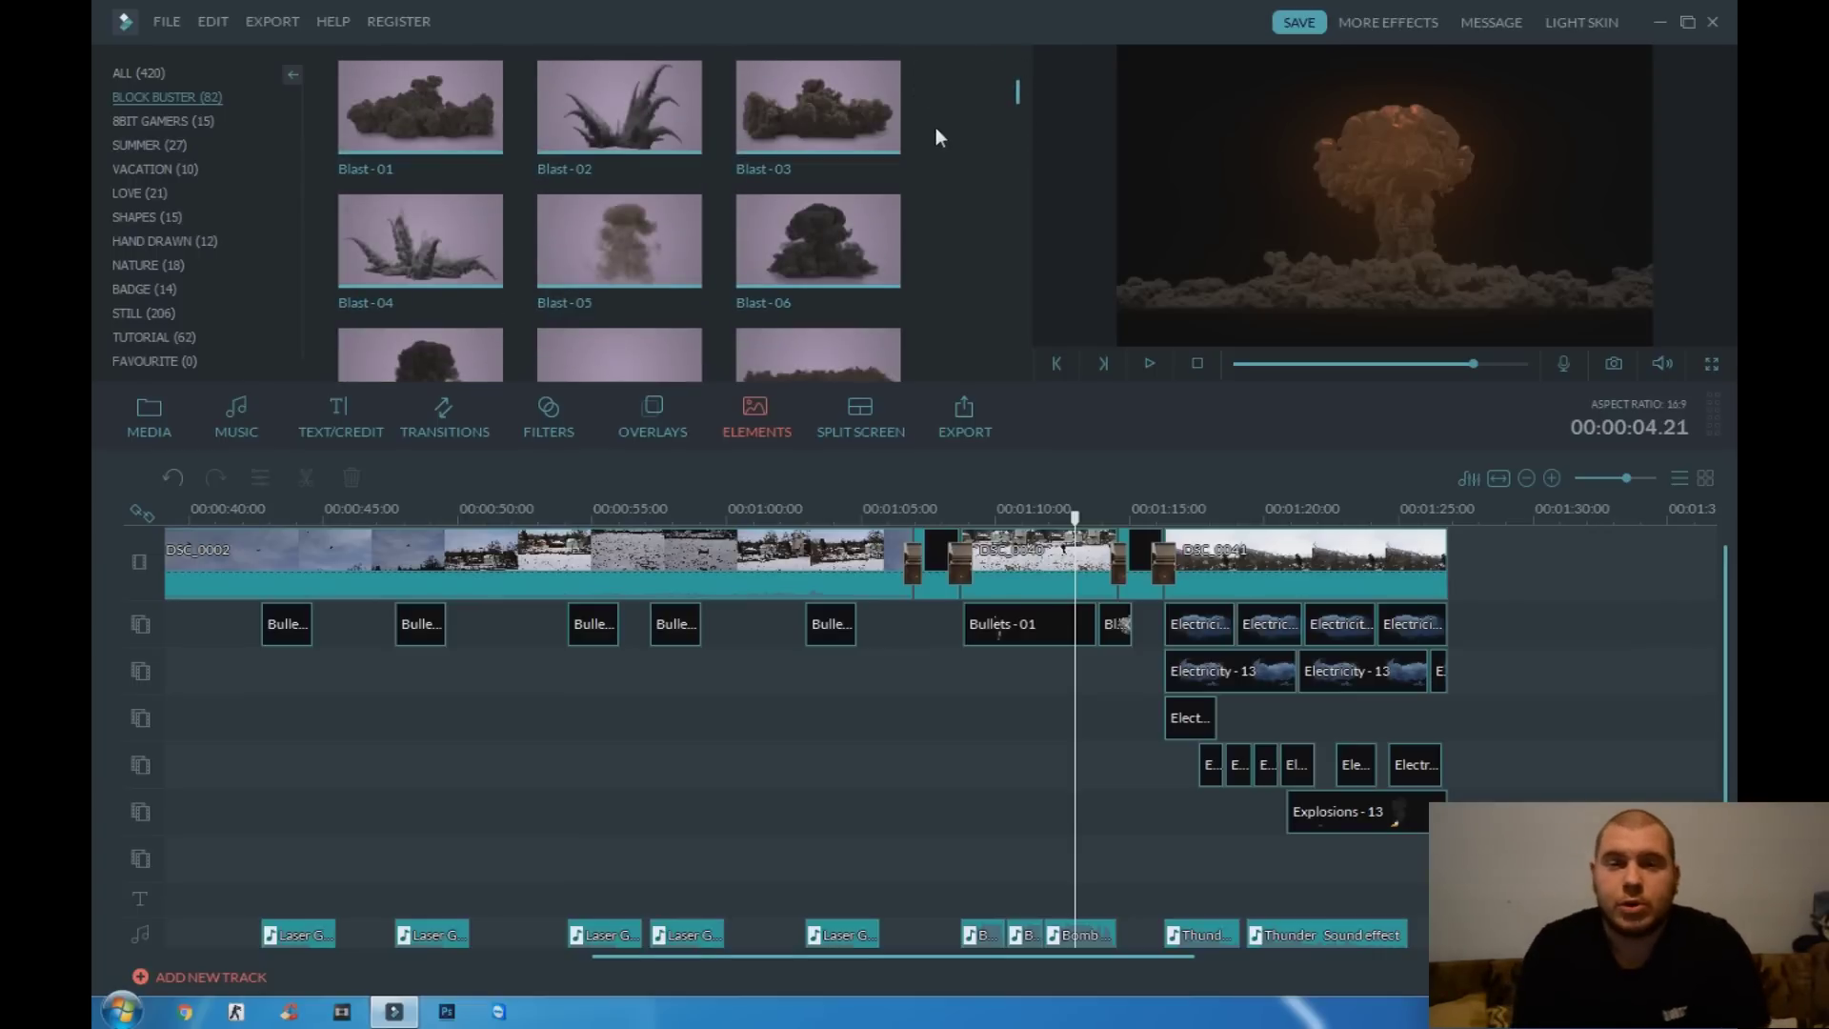